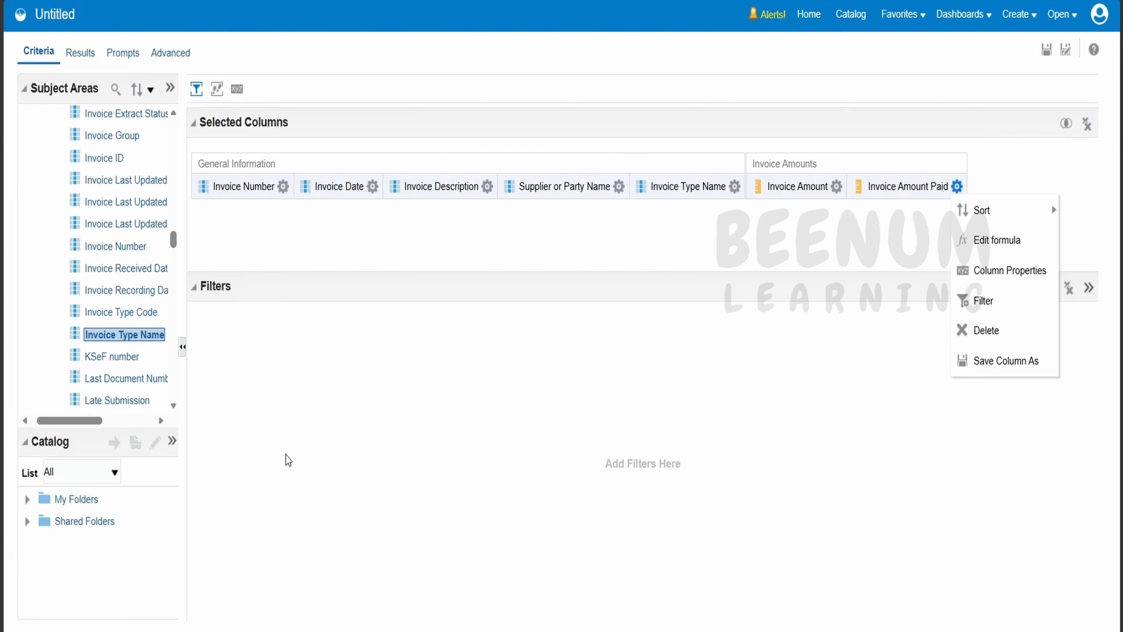
scroll(116, 253, "up", 3)
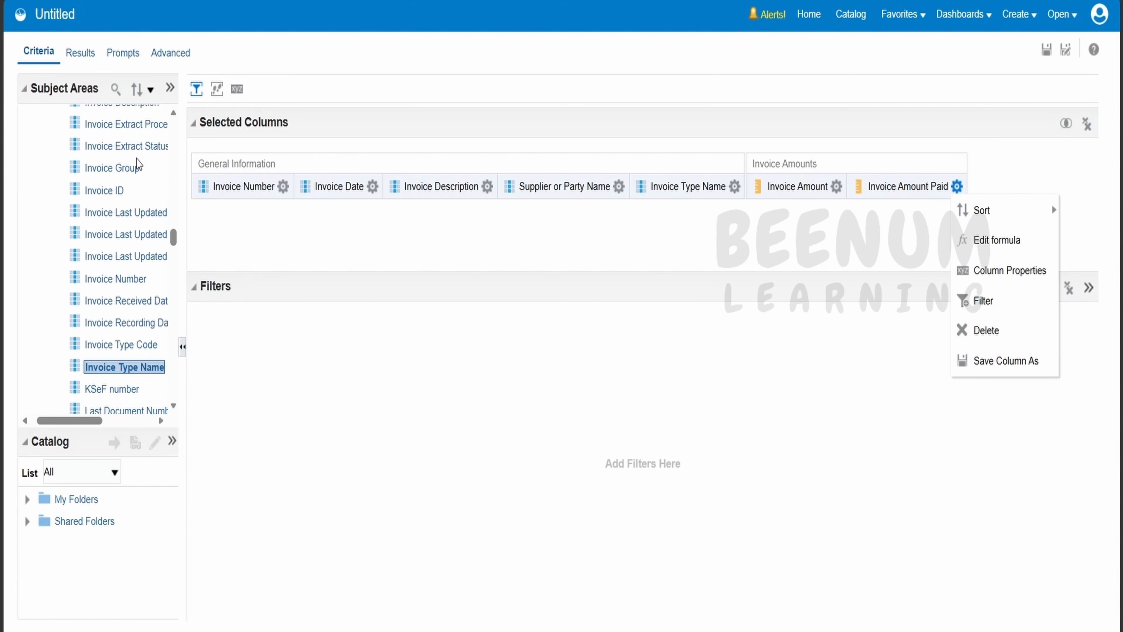
mouse_move(985, 209)
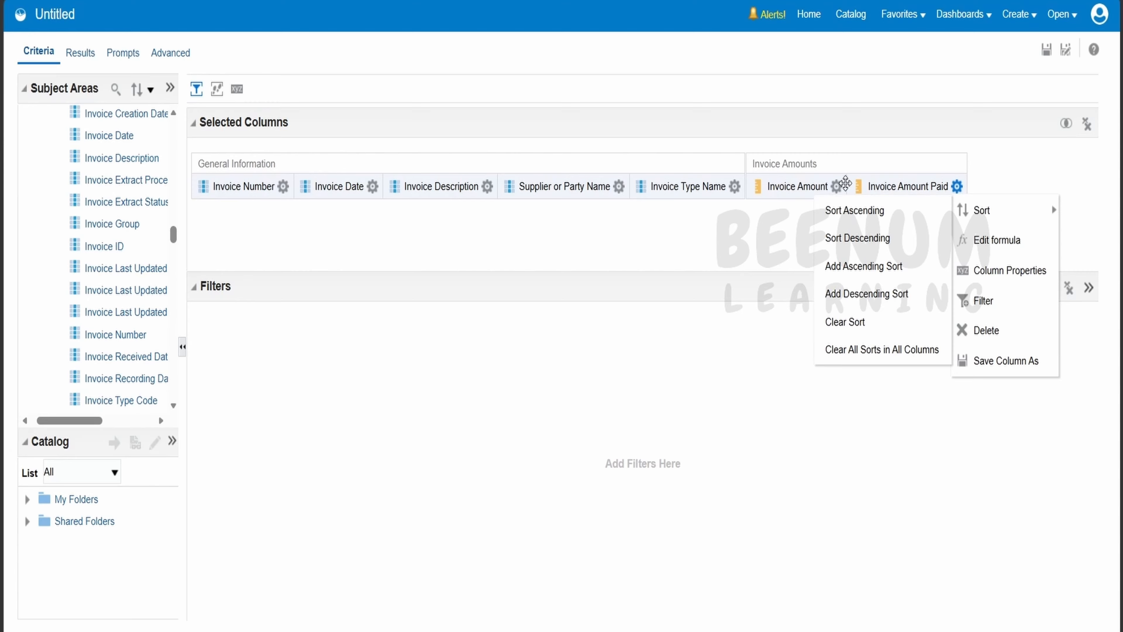
left_click(642, 276)
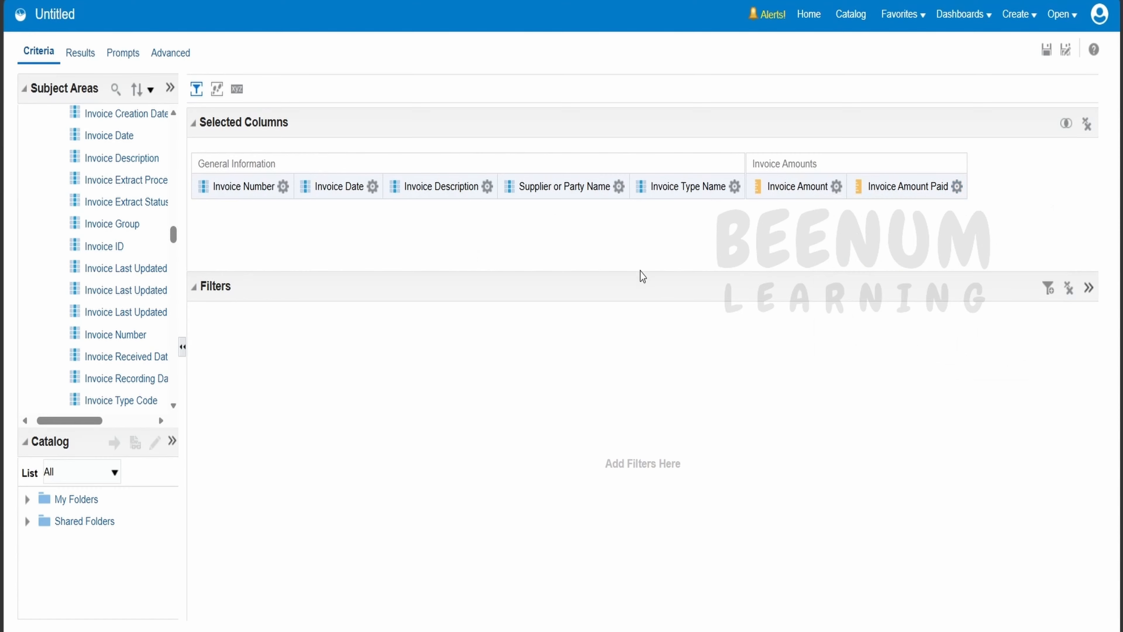
Examine the column formula behind the Invoice Date column, and close it without changes.
left_click(373, 186)
mouse_move(404, 223)
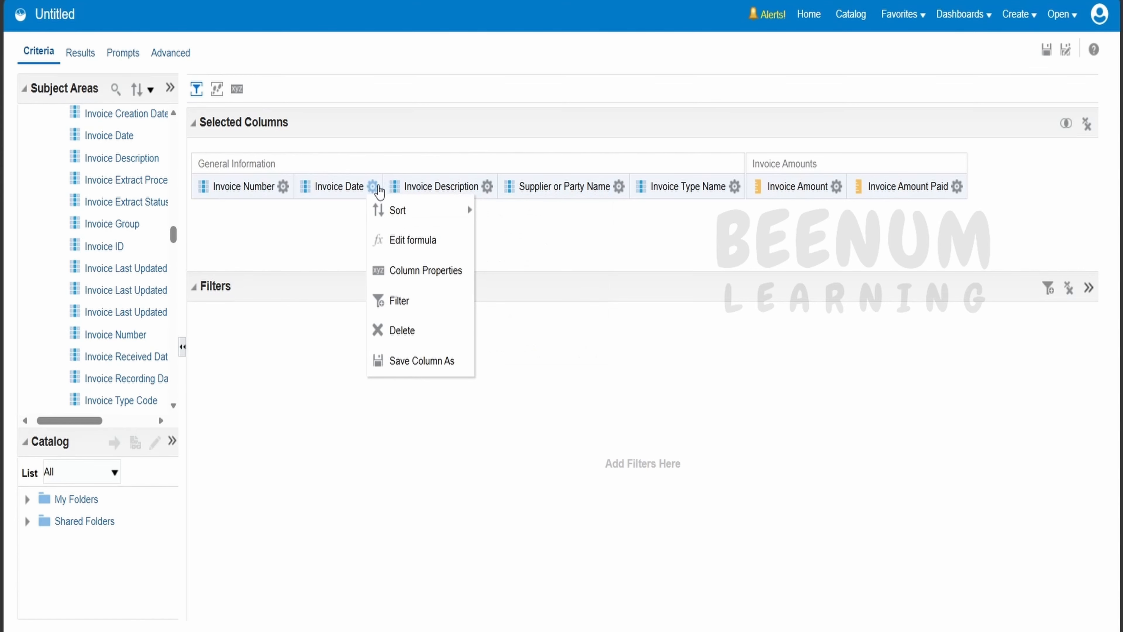
left_click(406, 248)
left_click(454, 283)
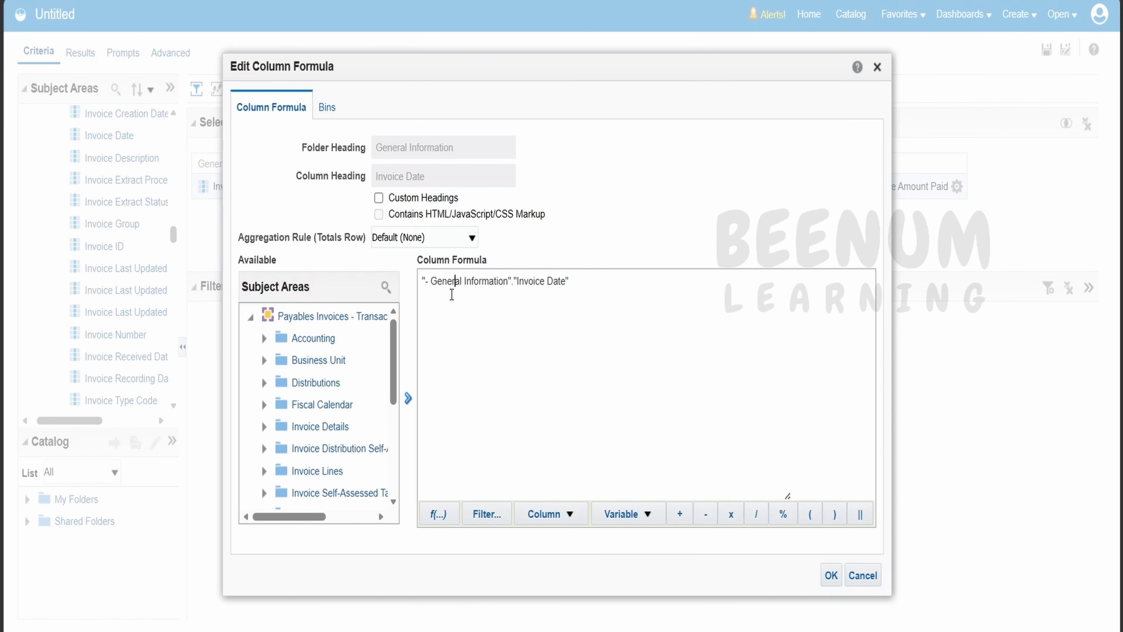
left_click_drag(580, 283, 415, 286)
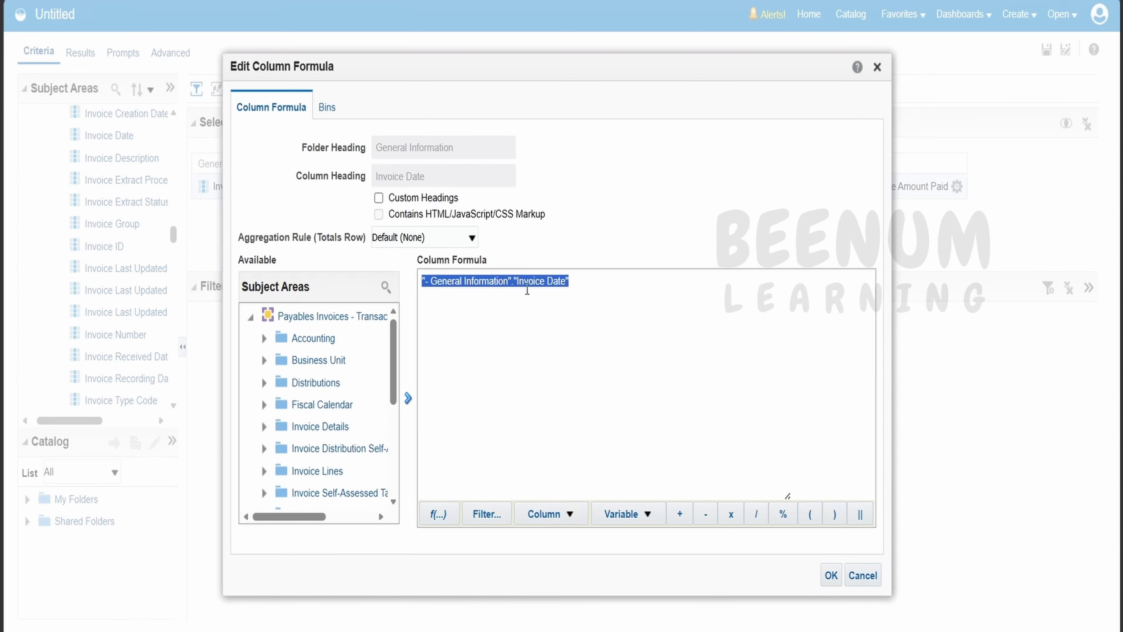
left_click(878, 66)
Examine the column formula behind the Invoice Number column, and close it without changes.
left_click(283, 187)
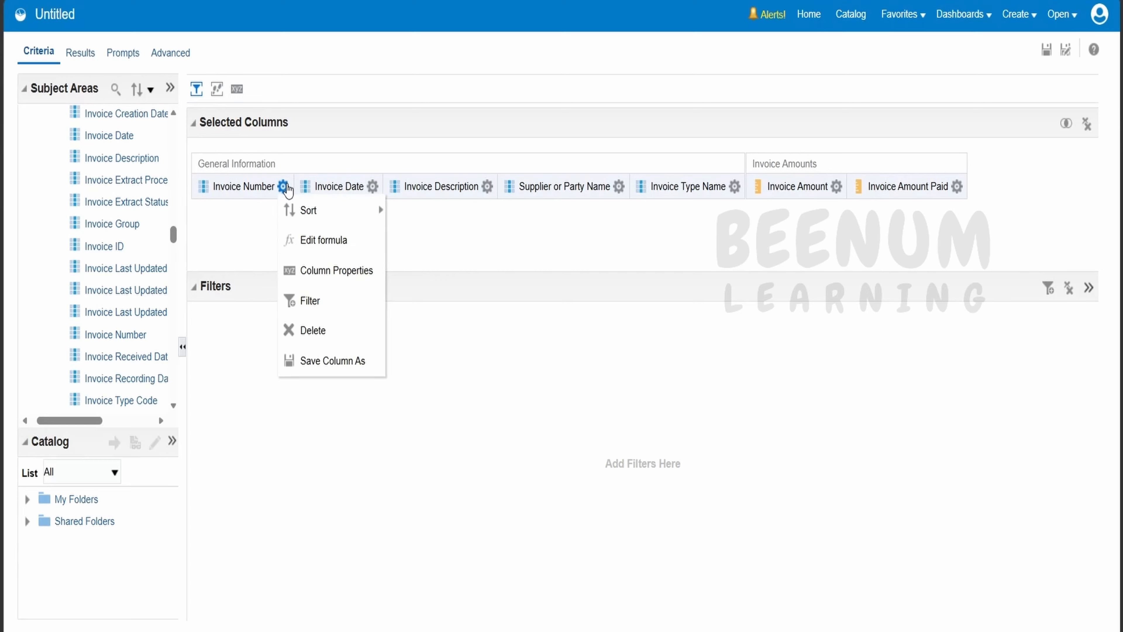
left_click(322, 240)
left_click(443, 295)
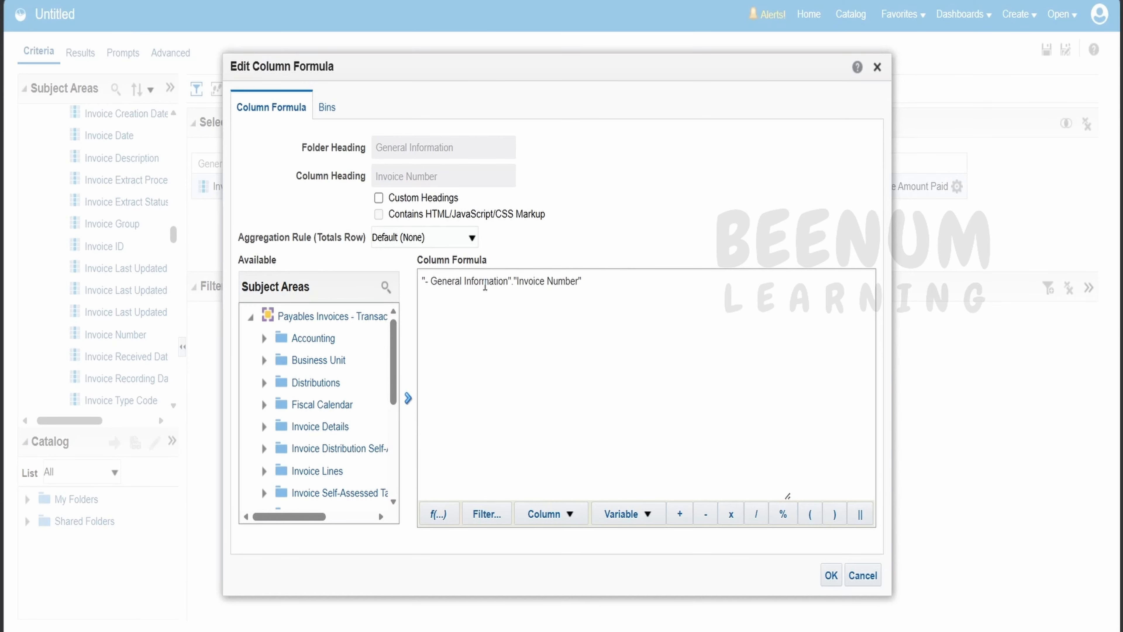
left_click(877, 67)
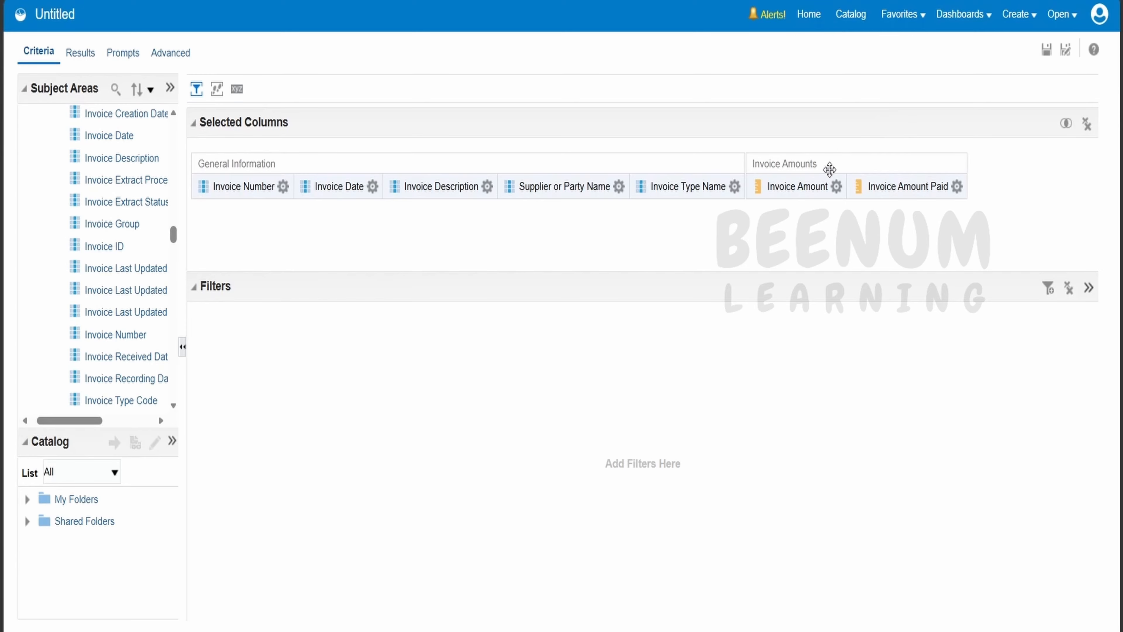
Examine the Invoice Amount column's formula, its folder and column parts and the custom headings option, discarding any changes.
left_click(836, 187)
left_click(865, 241)
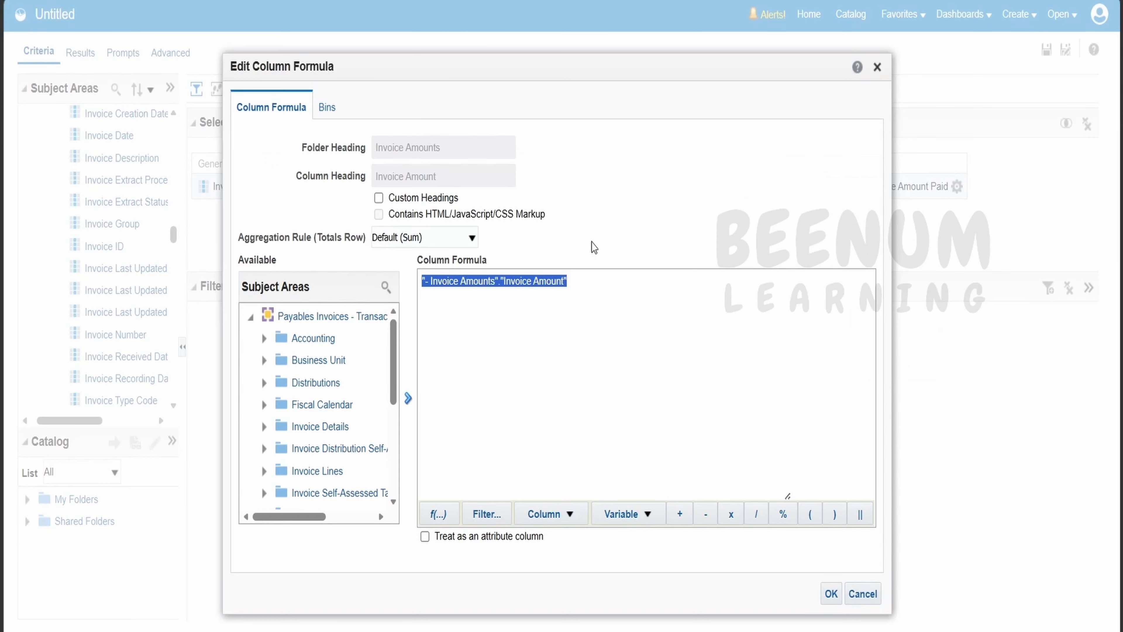
left_click_drag(497, 283, 372, 287)
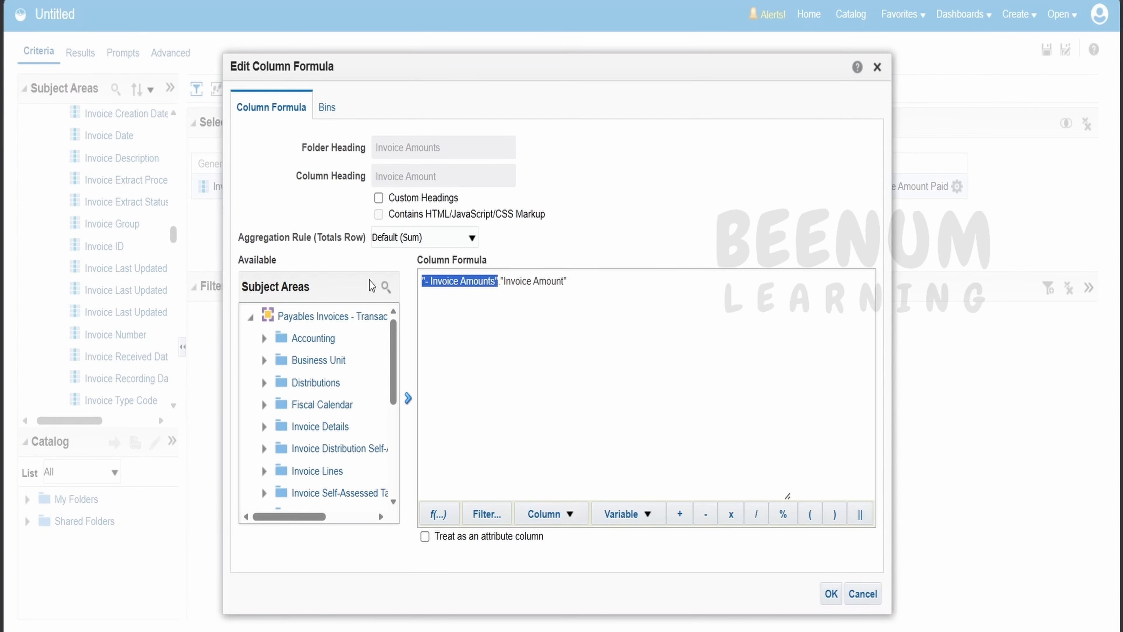
double_click(548, 282)
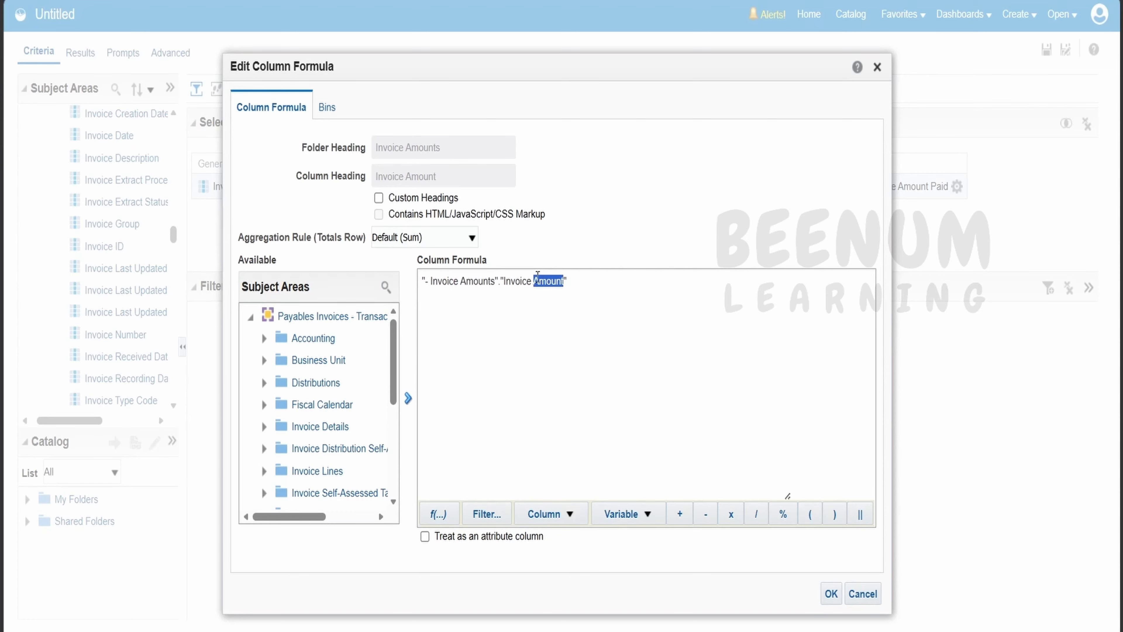
scroll(286, 426, "down", 5)
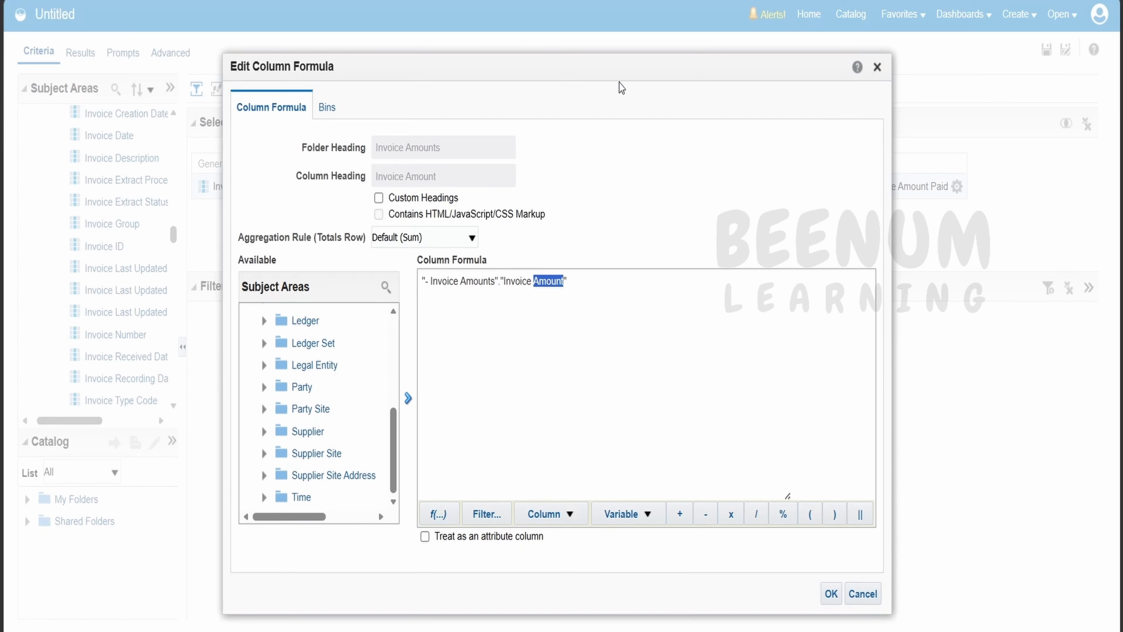
left_click(379, 199)
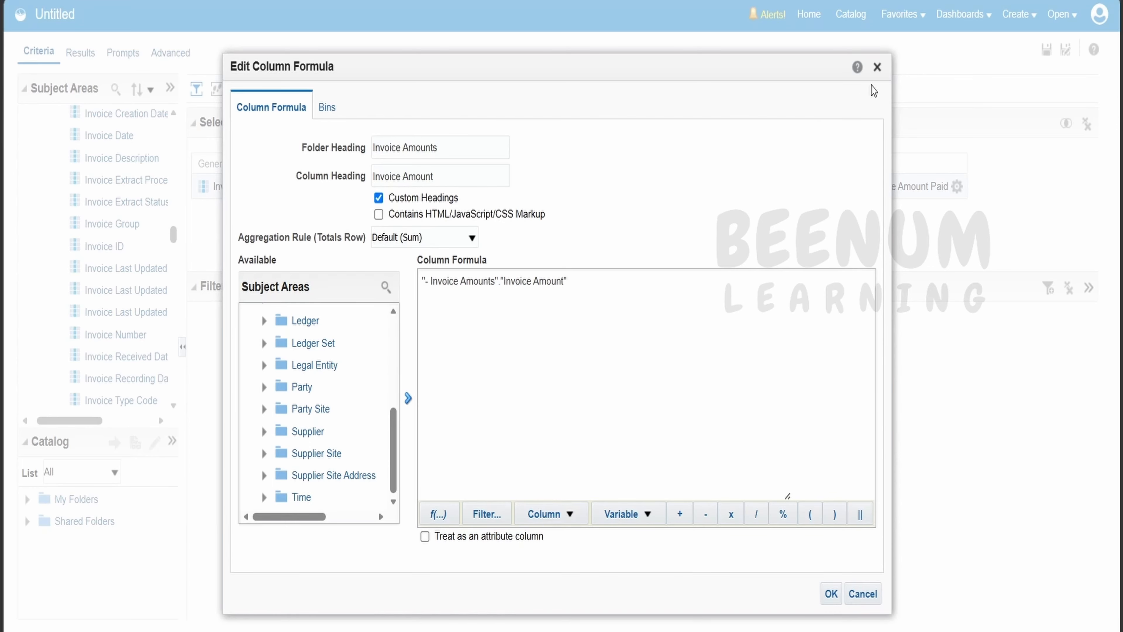
left_click(876, 67)
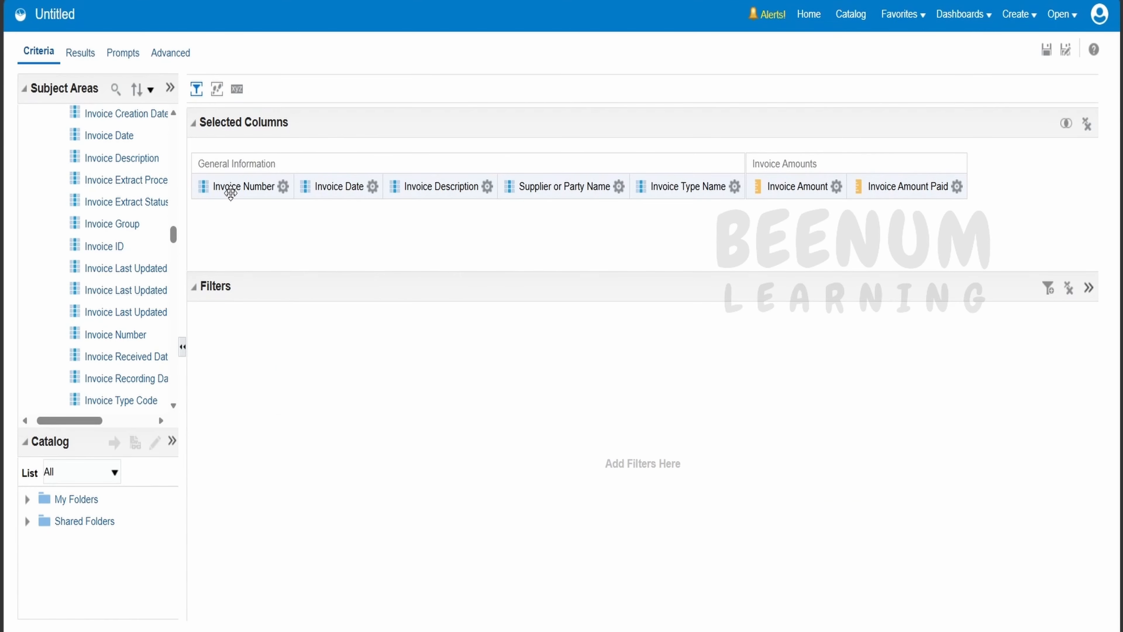
Look over the Invoice Number column's formula settings and its column properties without changing them.
mouse_move(282, 187)
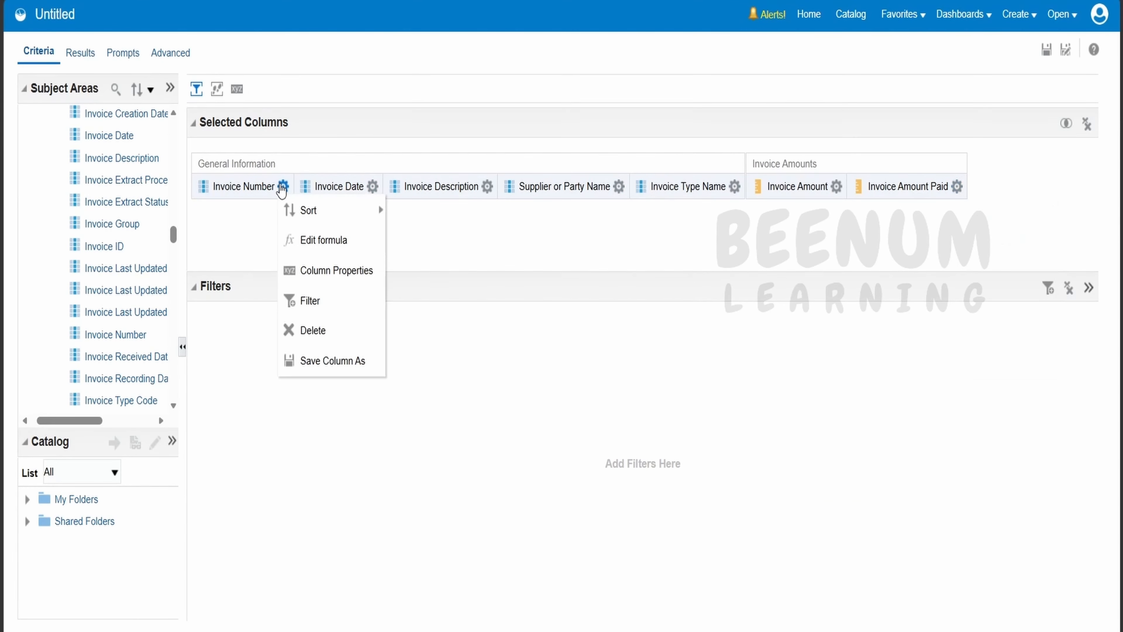
left_click(321, 240)
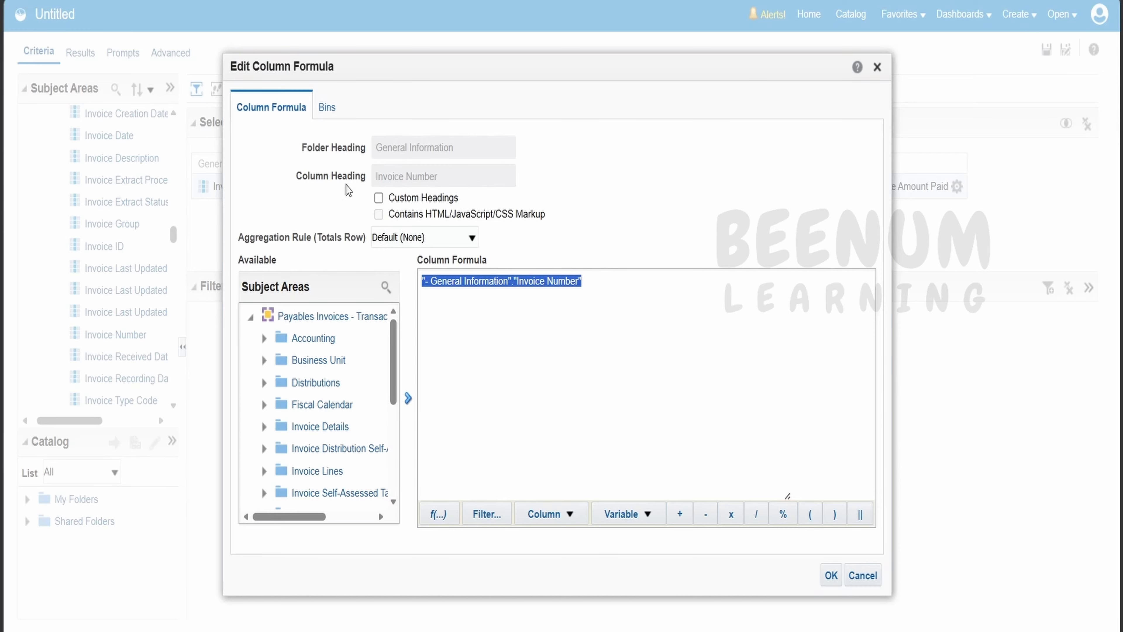
left_click(877, 66)
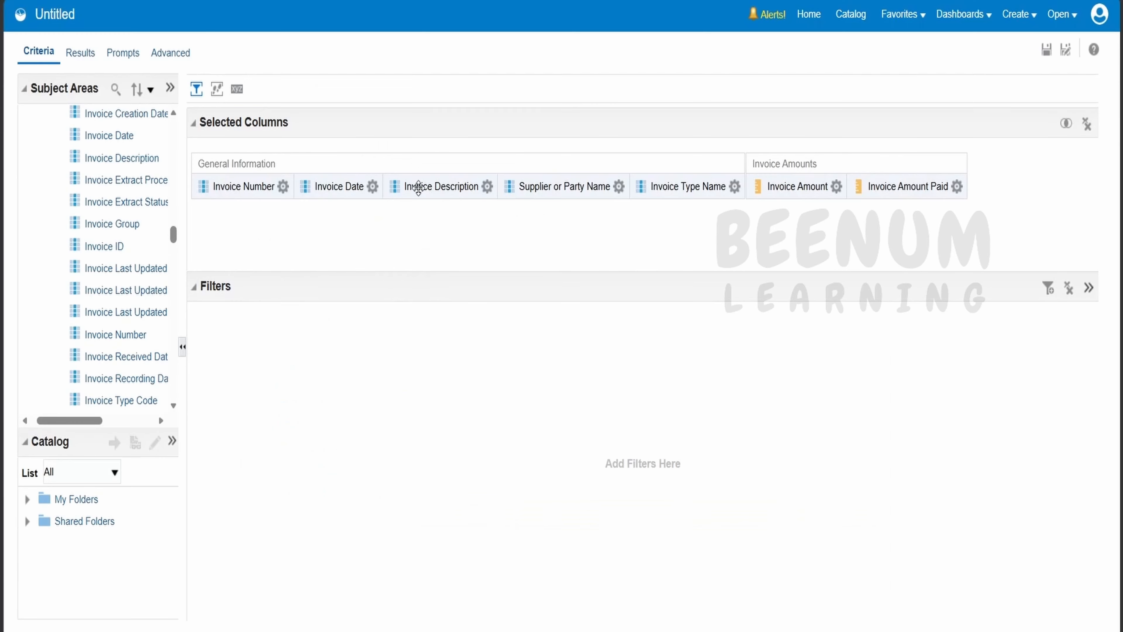
mouse_move(285, 189)
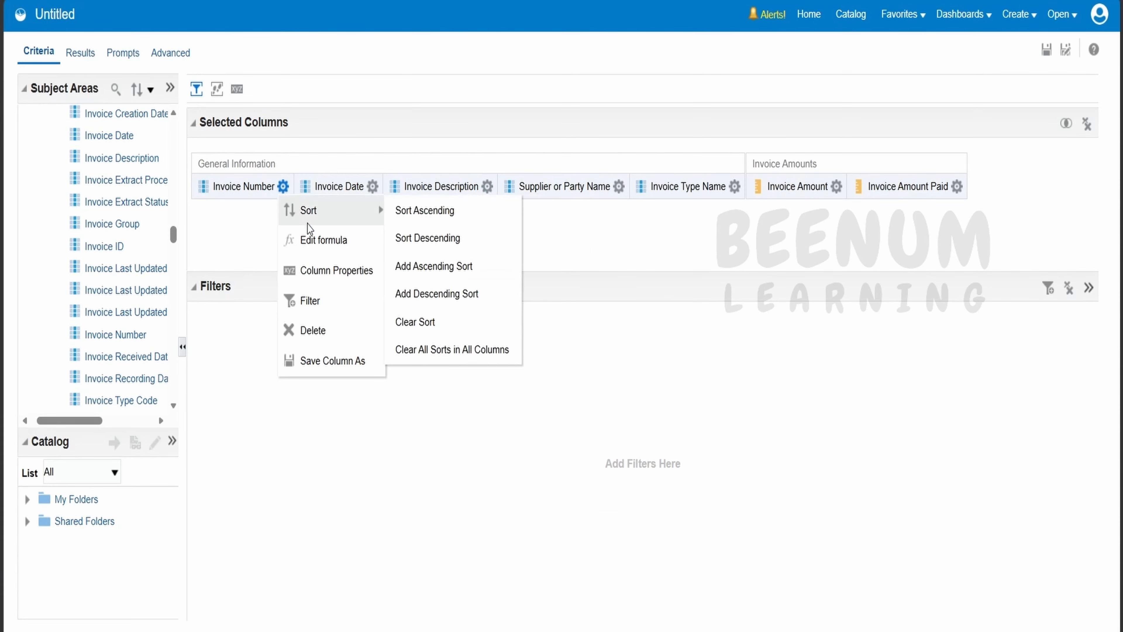
left_click(322, 271)
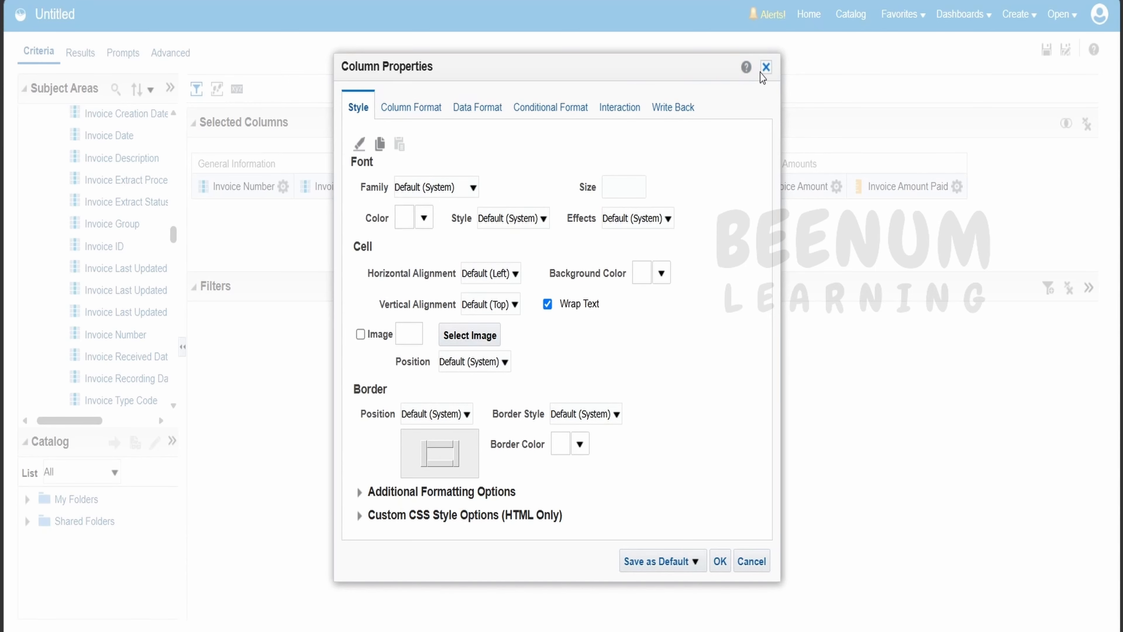
left_click(766, 67)
Enable custom headings for the Invoice Number column and shorten its column heading to "Number".
mouse_move(284, 193)
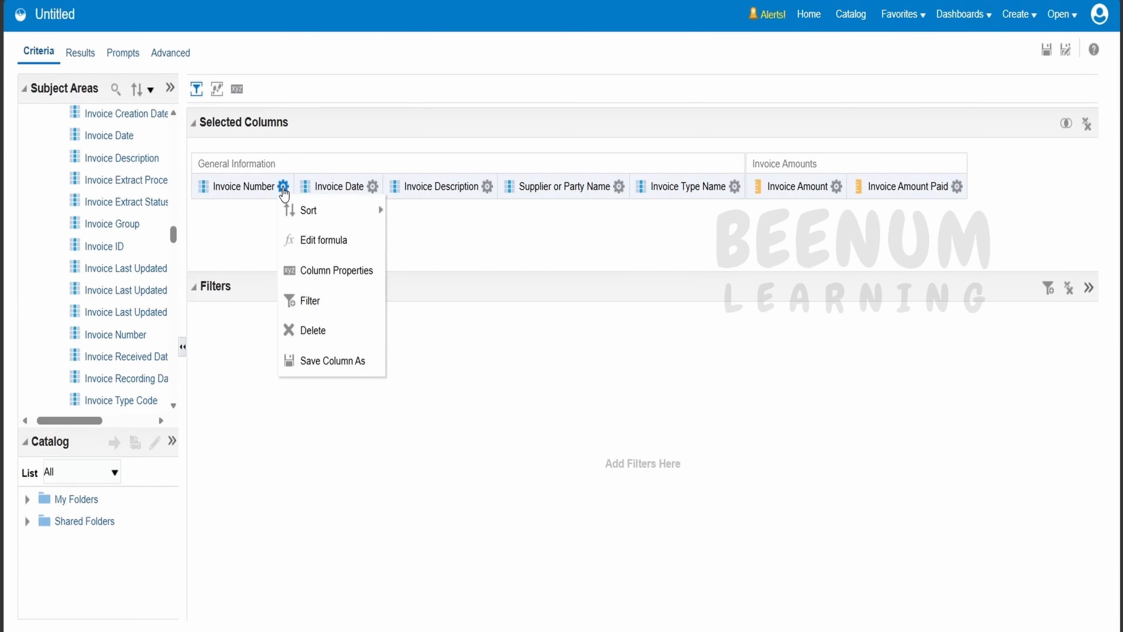
left_click(305, 270)
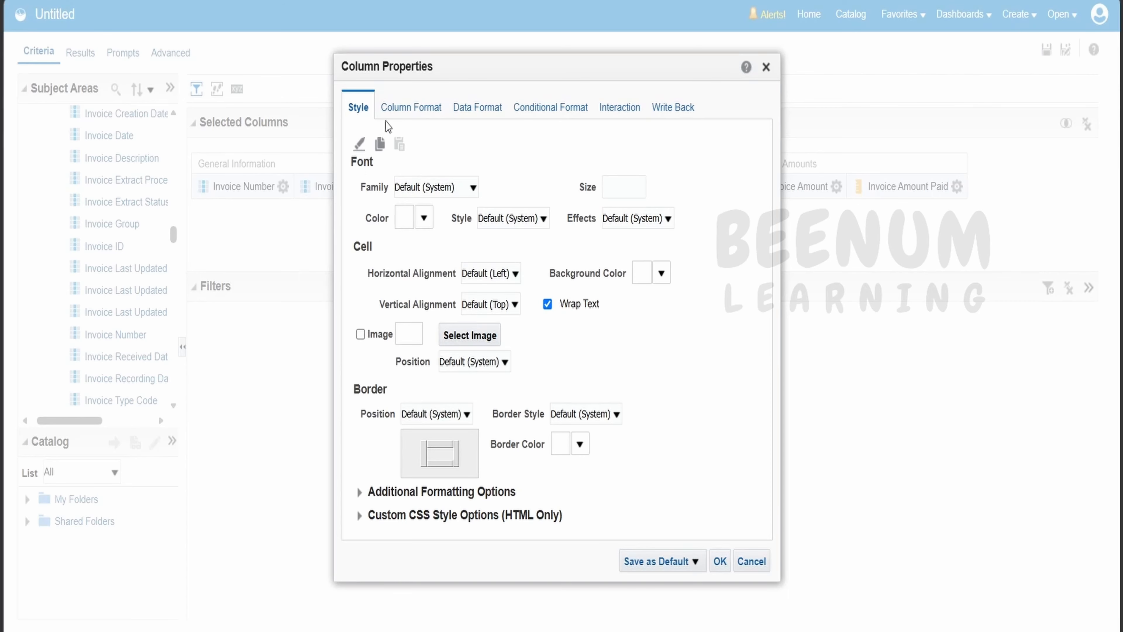
left_click(415, 116)
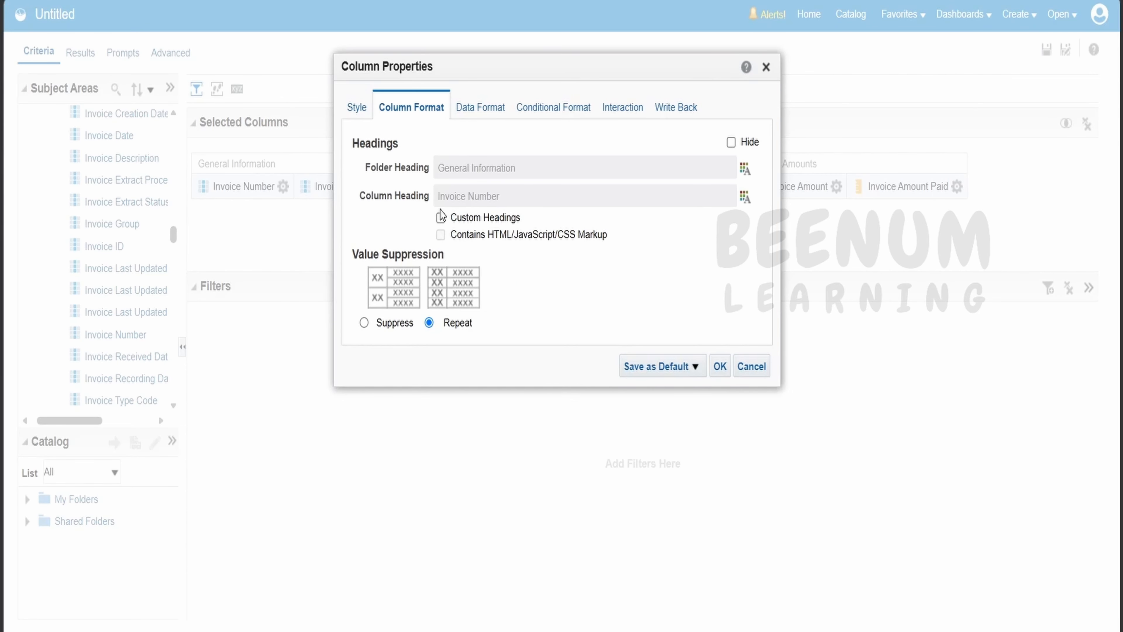
left_click(441, 218)
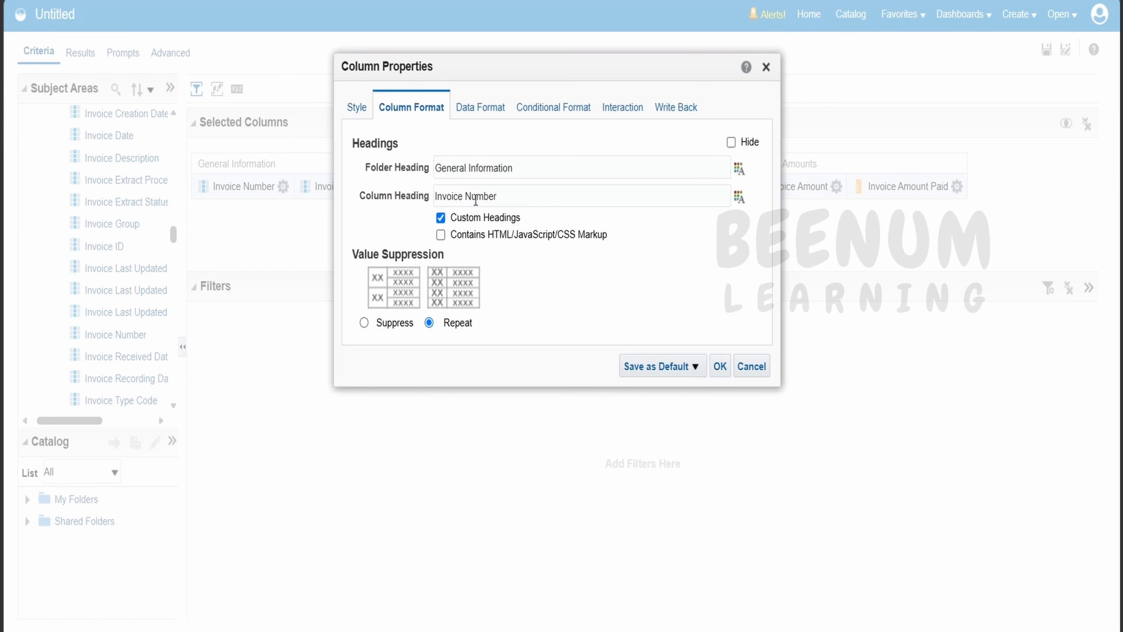
double_click(452, 197)
key("BackSpace")
left_click(719, 366)
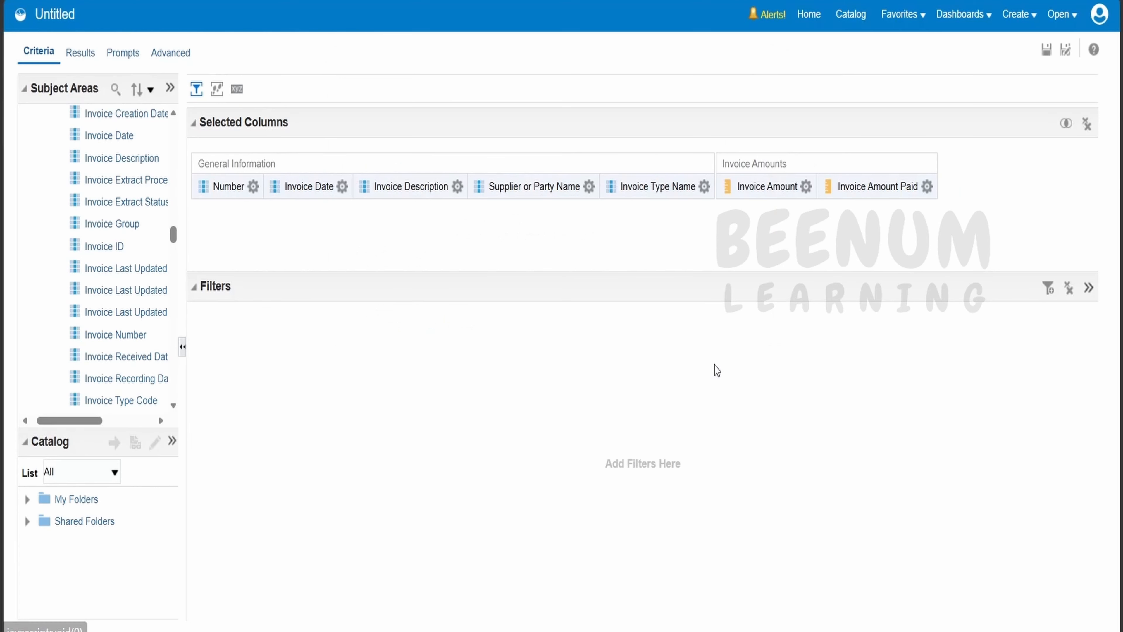
Enable custom headings for the Invoice Date column and shorten its column heading to "Date".
left_click(343, 187)
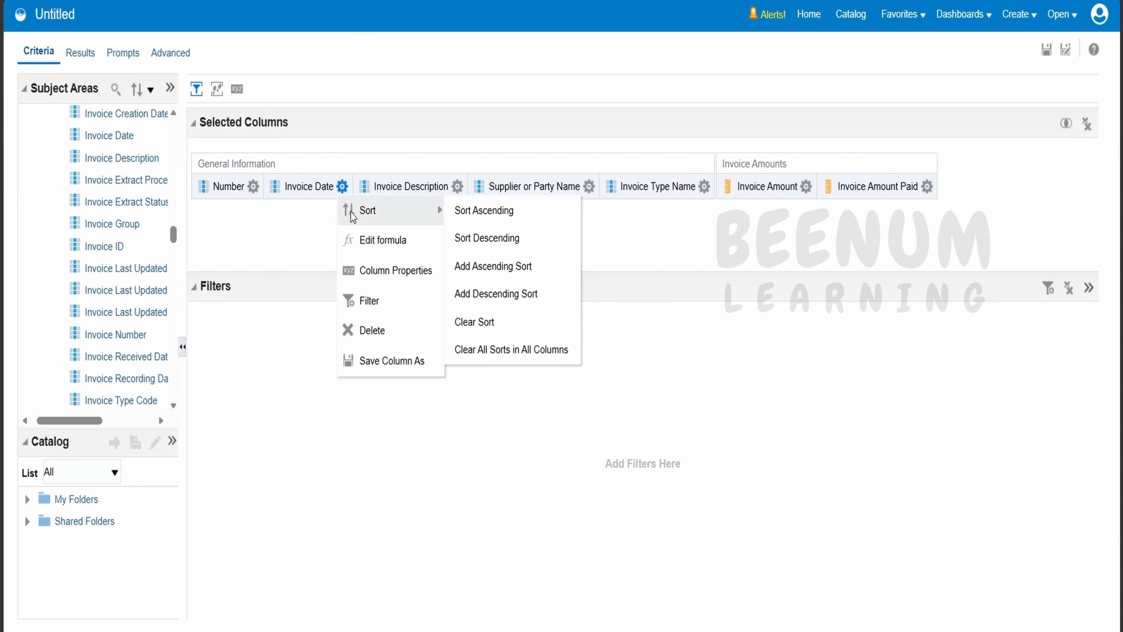
left_click(407, 274)
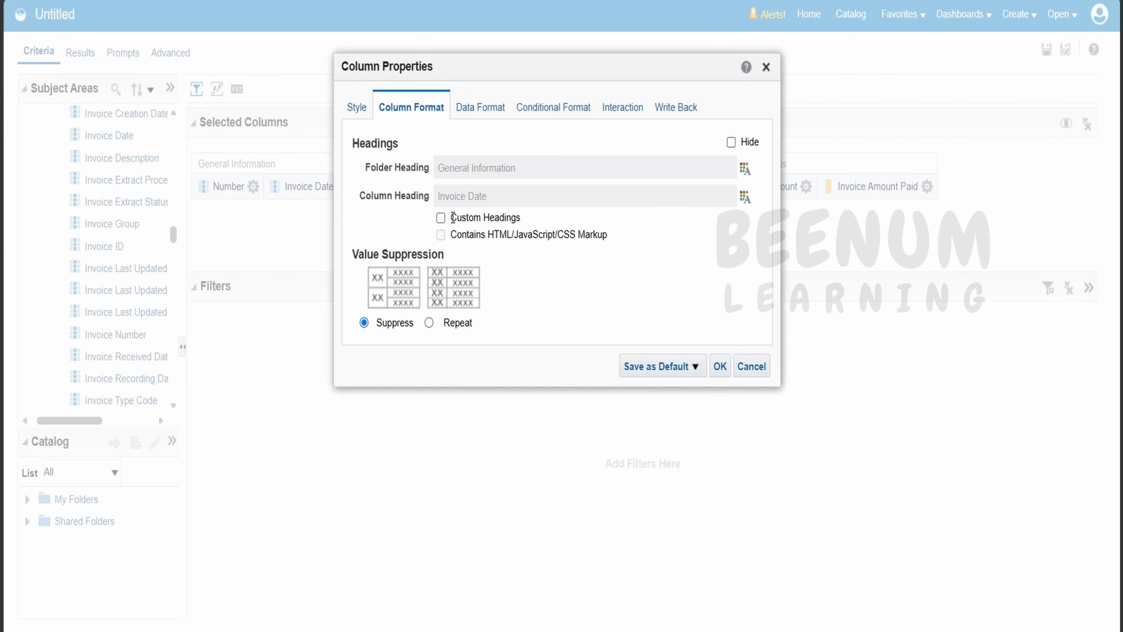
left_click(441, 217)
double_click(457, 197)
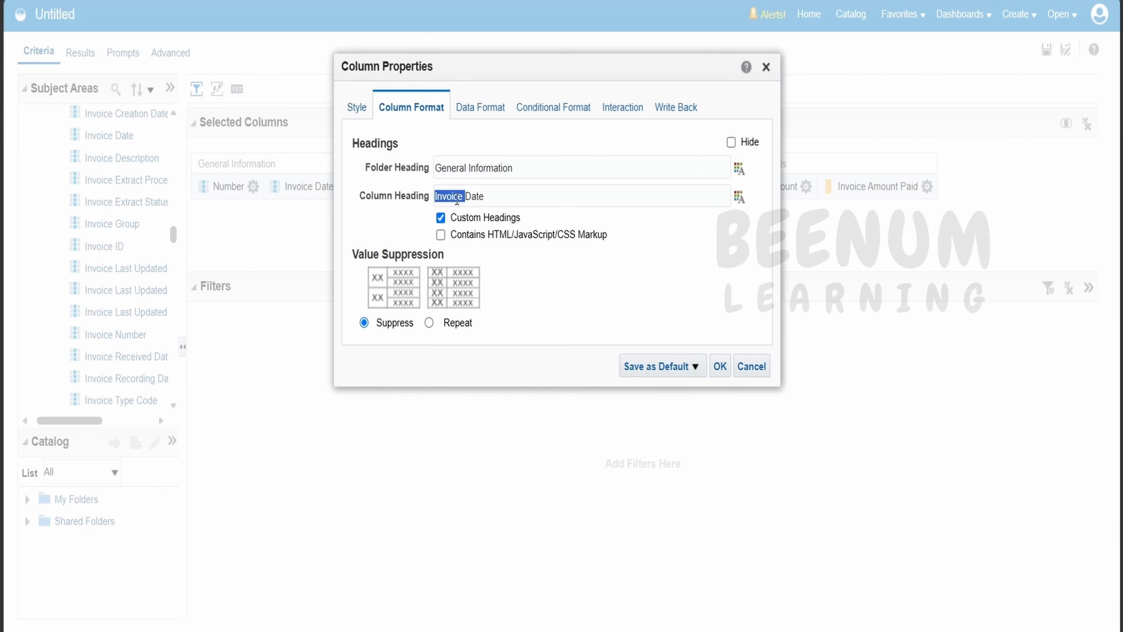
key("BackSpace")
left_click(720, 366)
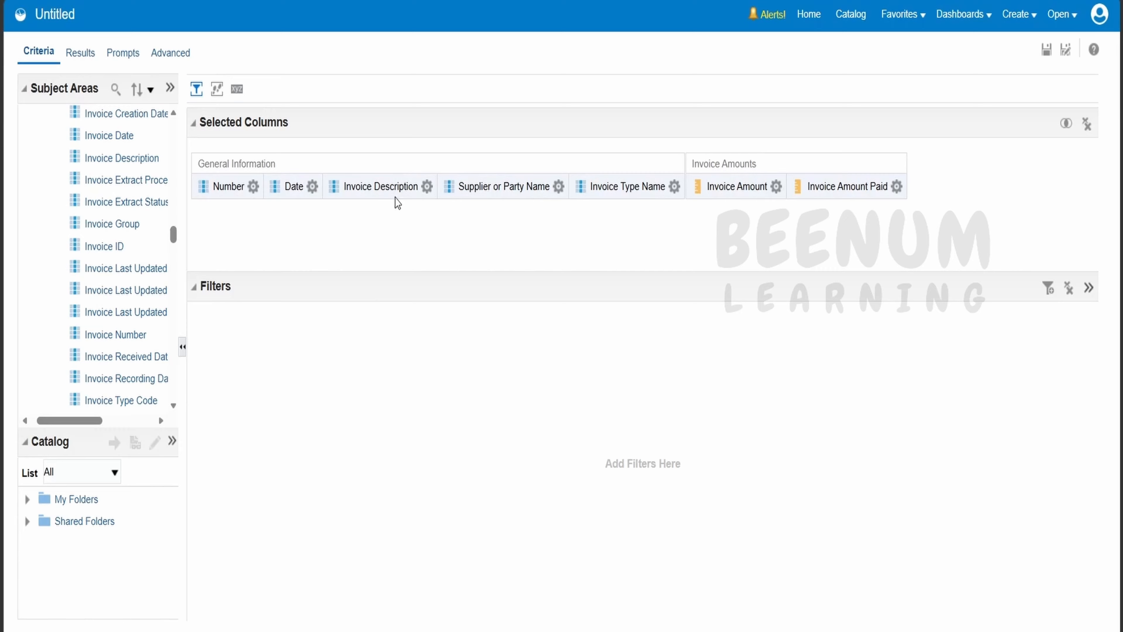
Enable custom headings for the Invoice Description column and shorten its column heading to "Description".
left_click(431, 185)
left_click(474, 264)
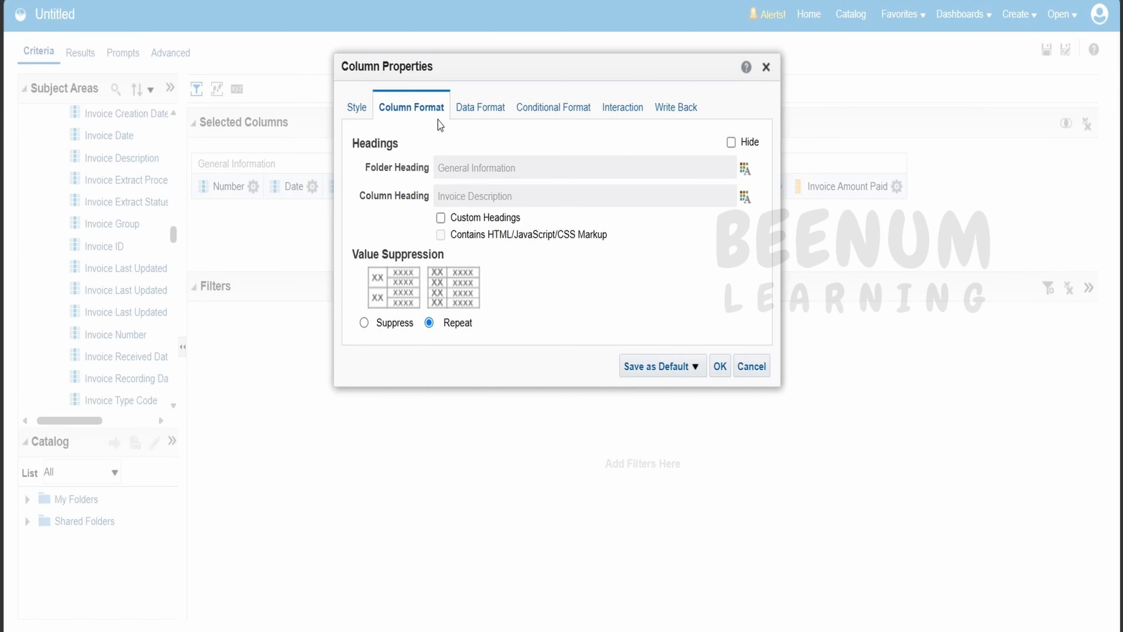
left_click(441, 217)
double_click(457, 195)
key("BackSpace")
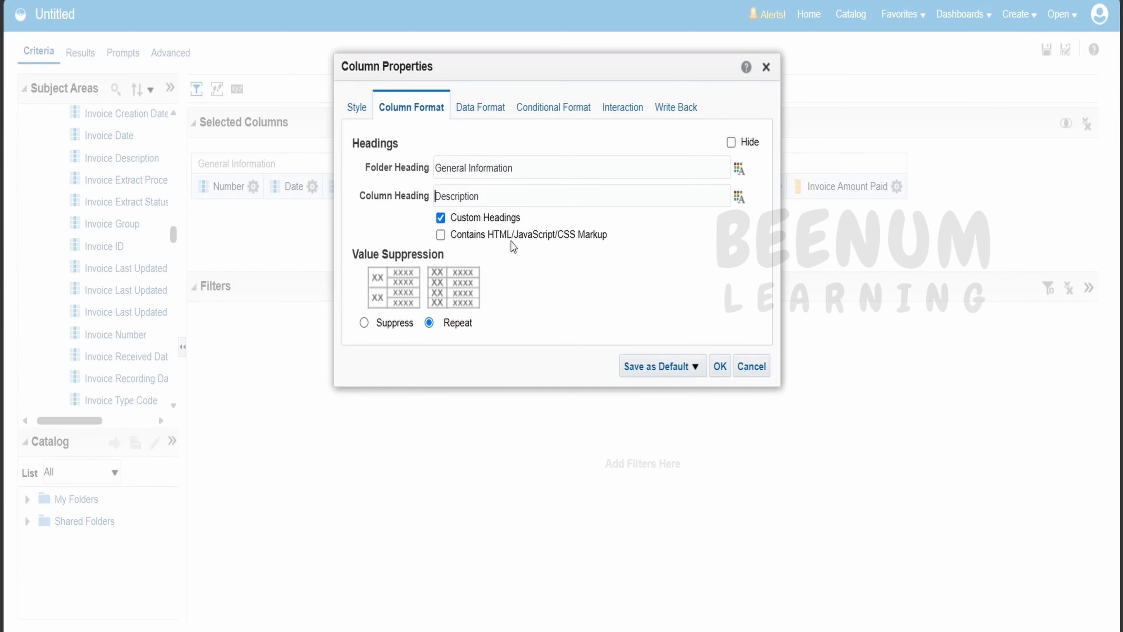
left_click(718, 366)
Enable custom headings for the Supplier or Party Name column and change its column heading to "Supplier Name".
left_click(528, 186)
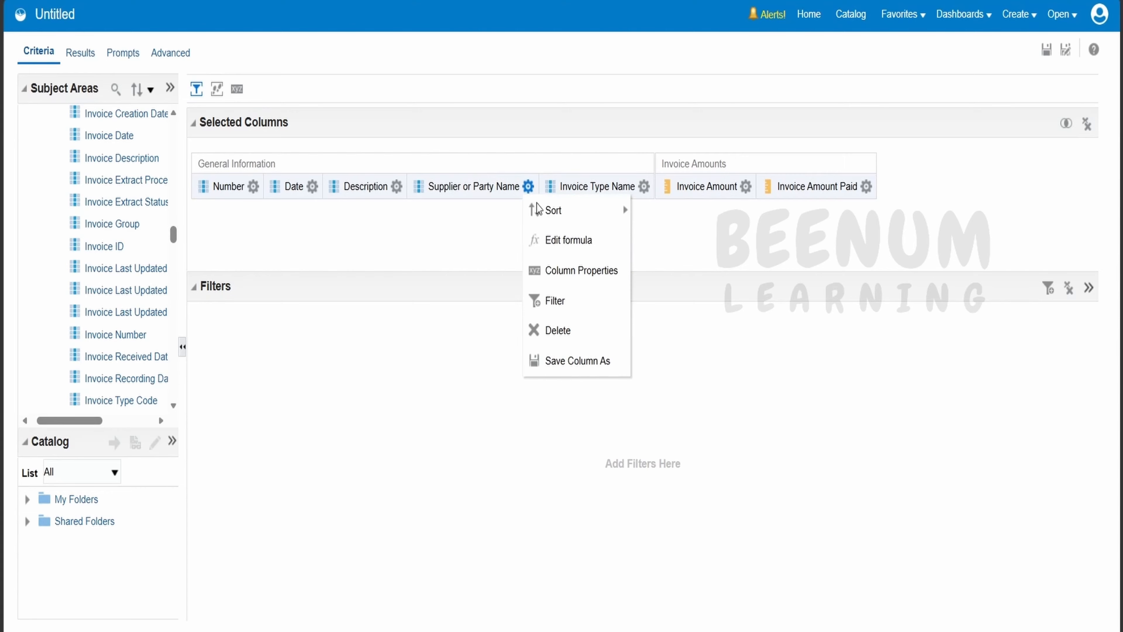
left_click(579, 270)
left_click(441, 217)
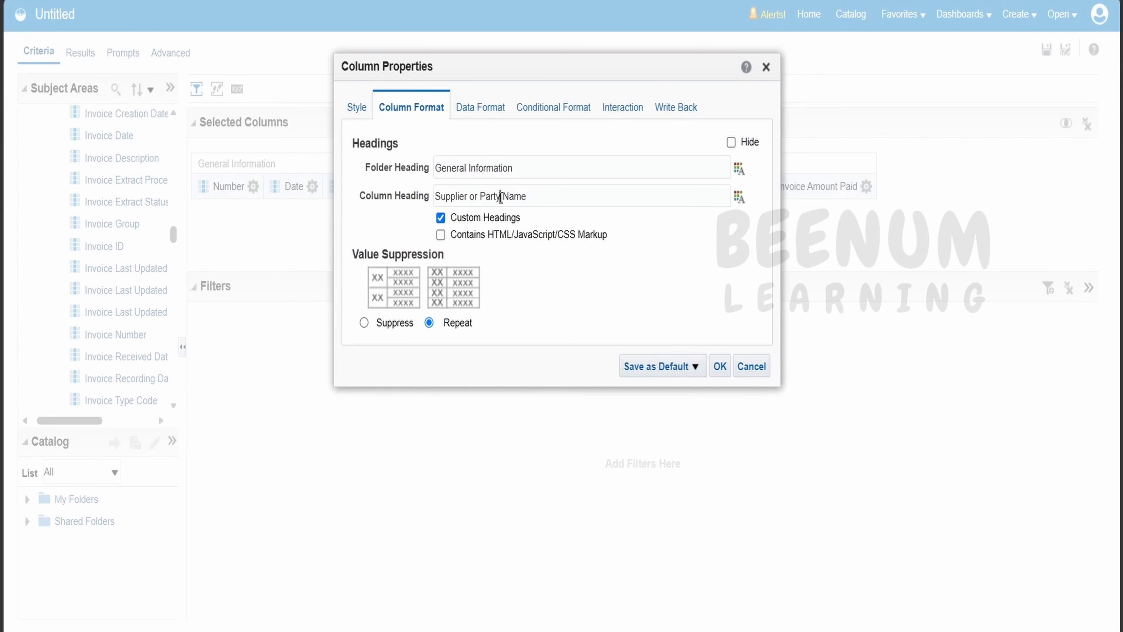
double_click(490, 196)
key("BackSpace")
key("BackSpace")
left_click(717, 367)
Enable custom headings for the Invoice Type Name column and shorten its column heading to "Invoice Type".
left_click(610, 187)
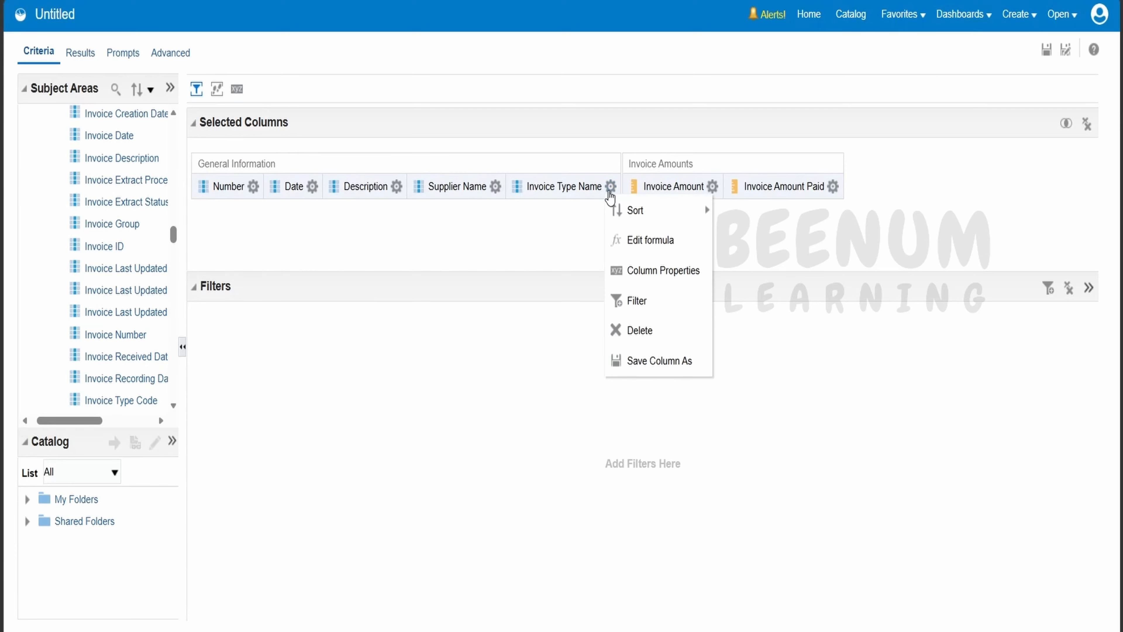
left_click(640, 272)
left_click(440, 217)
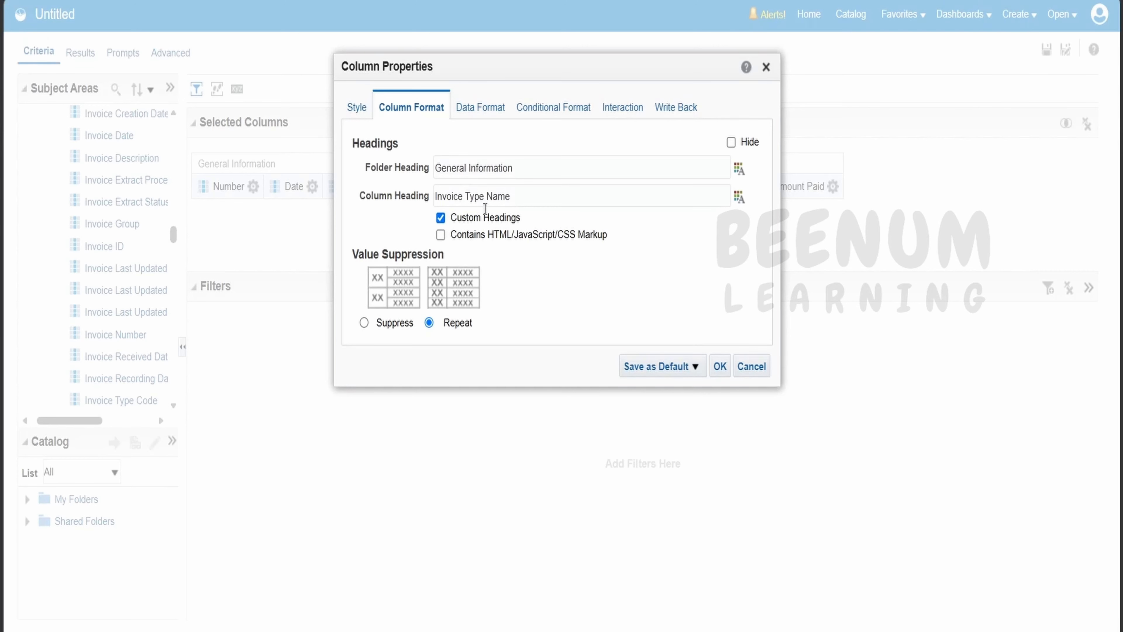
double_click(501, 196)
key("BackSpace")
left_click(719, 366)
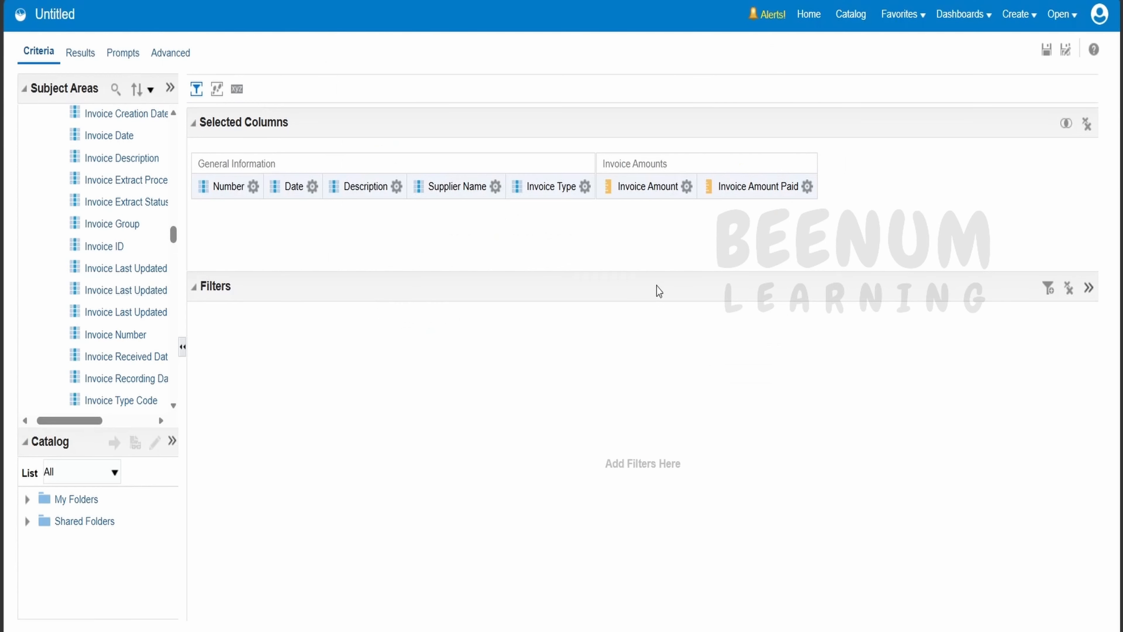
Enable custom headings for the Invoice Amount column and shorten its column heading to "Amount".
left_click(686, 187)
left_click(713, 270)
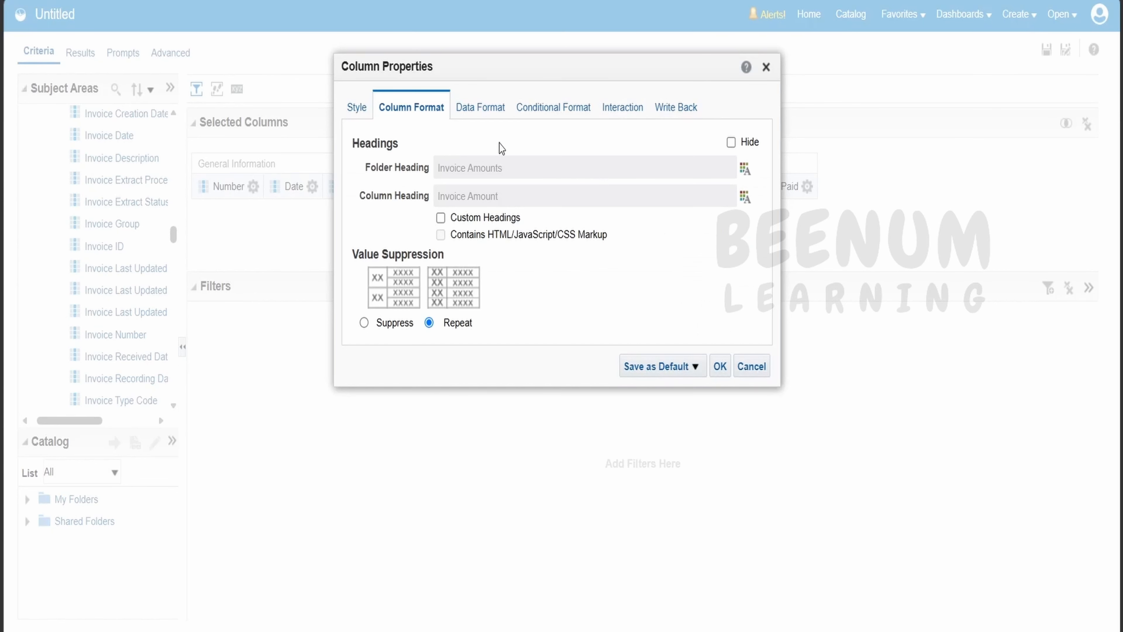
left_click(441, 217)
double_click(450, 196)
key("BackSpace")
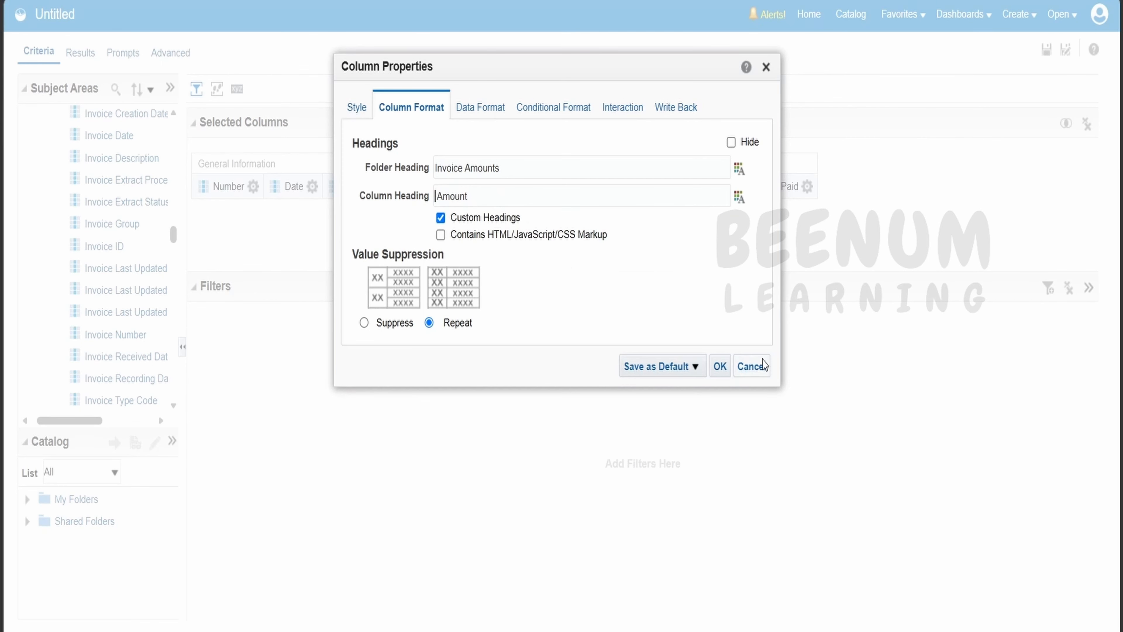
left_click(719, 366)
Enable custom headings for the Invoice Amount Paid column and shorten its column heading to "Amount Paid".
left_click(779, 186)
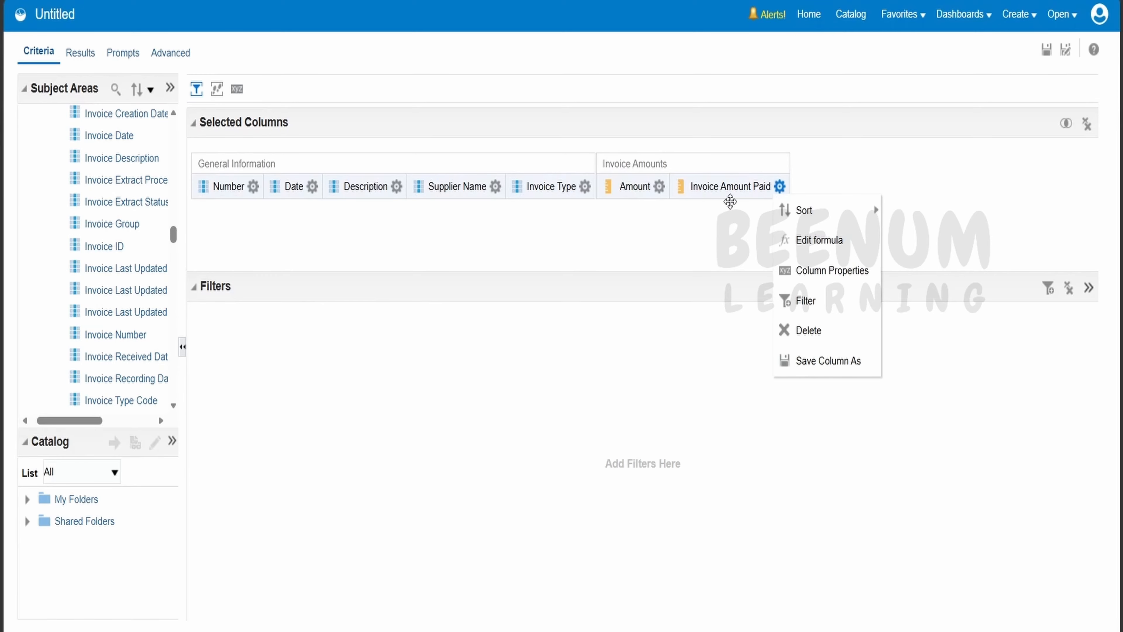
left_click(813, 271)
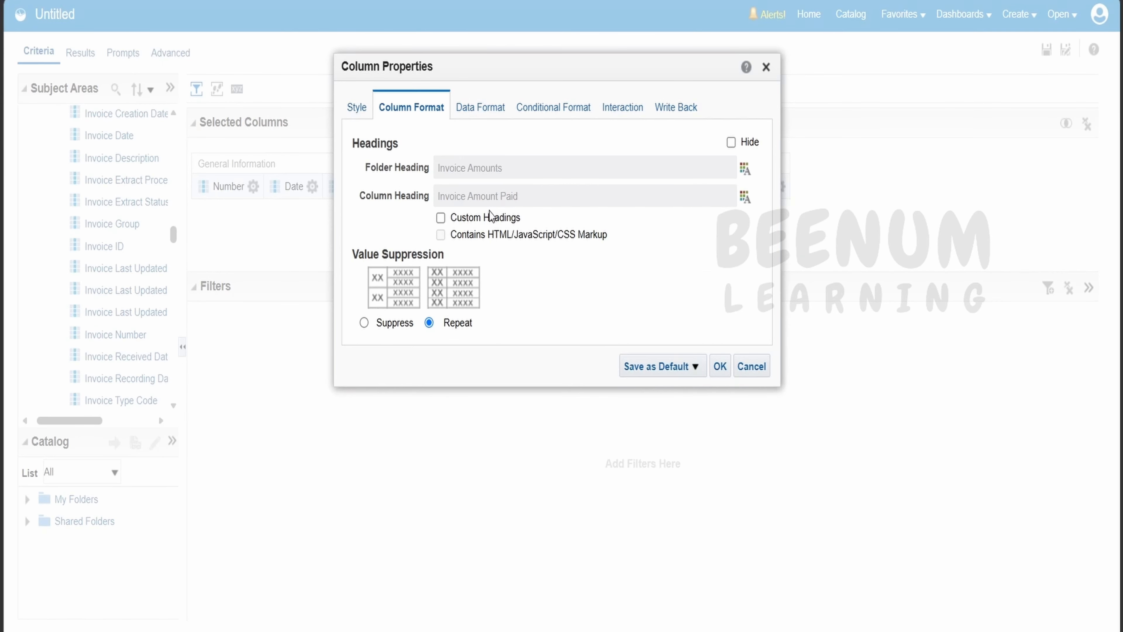
left_click(440, 217)
double_click(457, 196)
key("BackSpace")
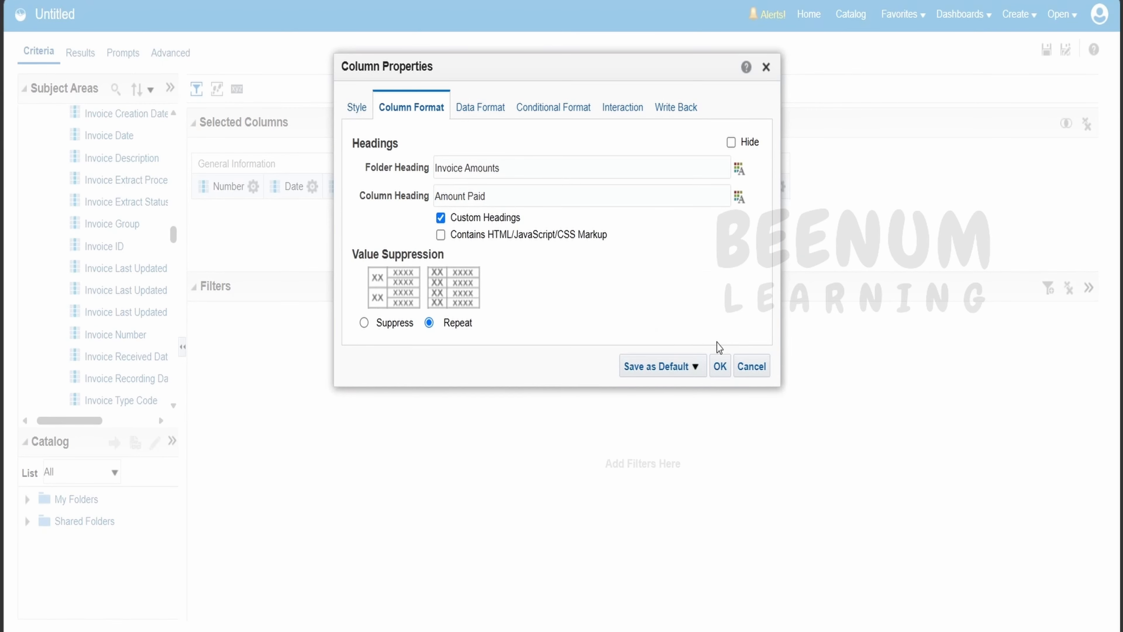
left_click(720, 366)
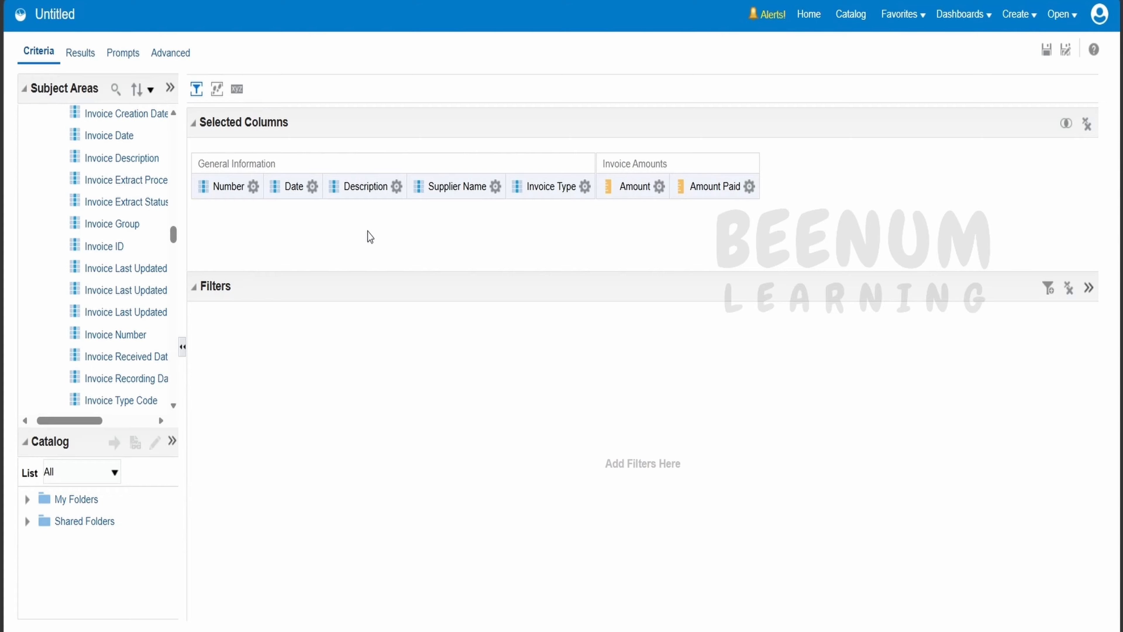
Display the analysis results and set the title view's title to "Accounts Payable".
left_click(312, 187)
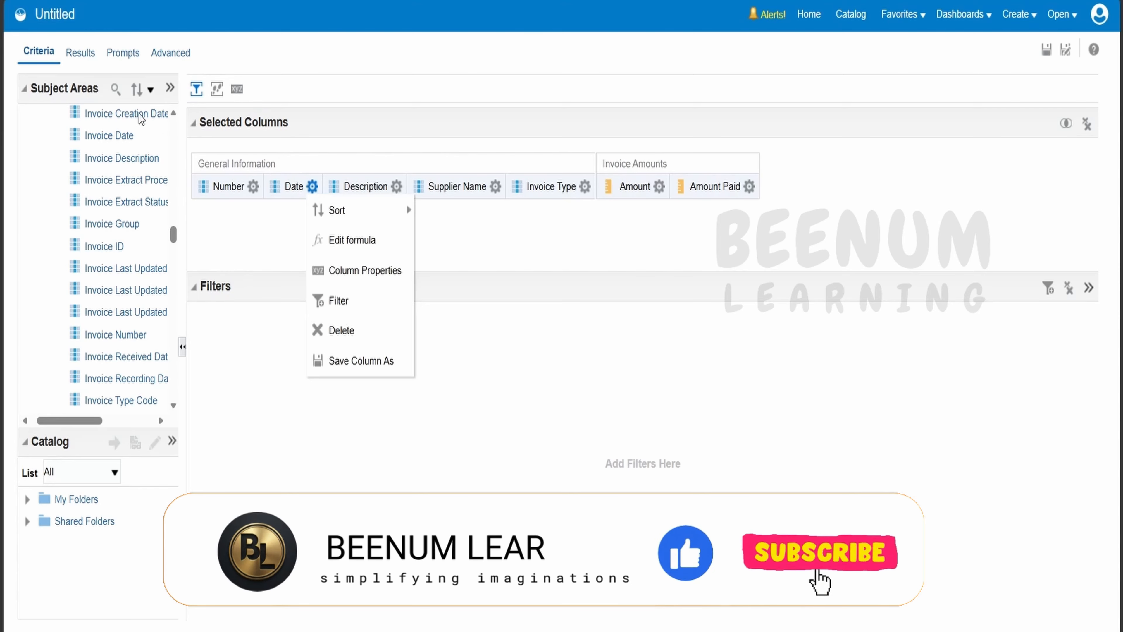
left_click(397, 187)
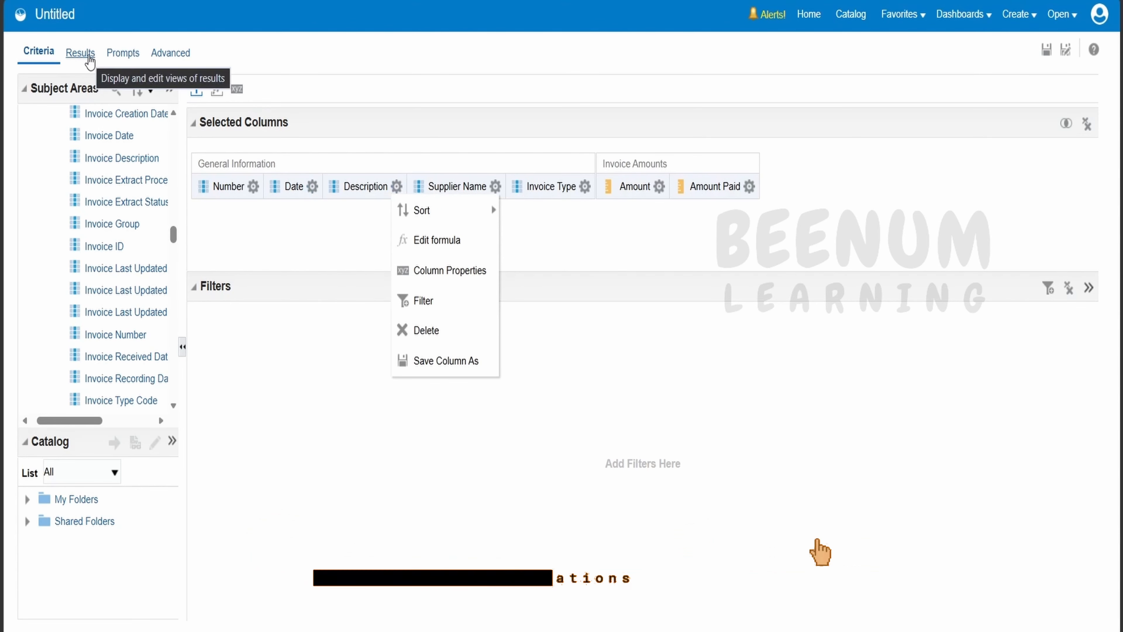
left_click(89, 57)
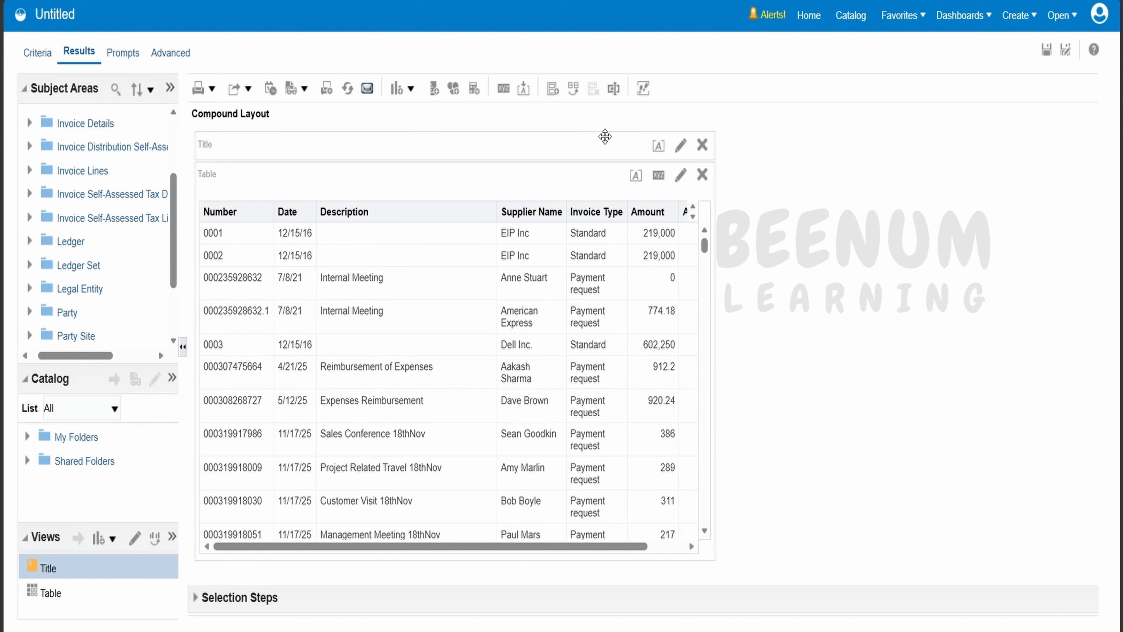
left_click(681, 145)
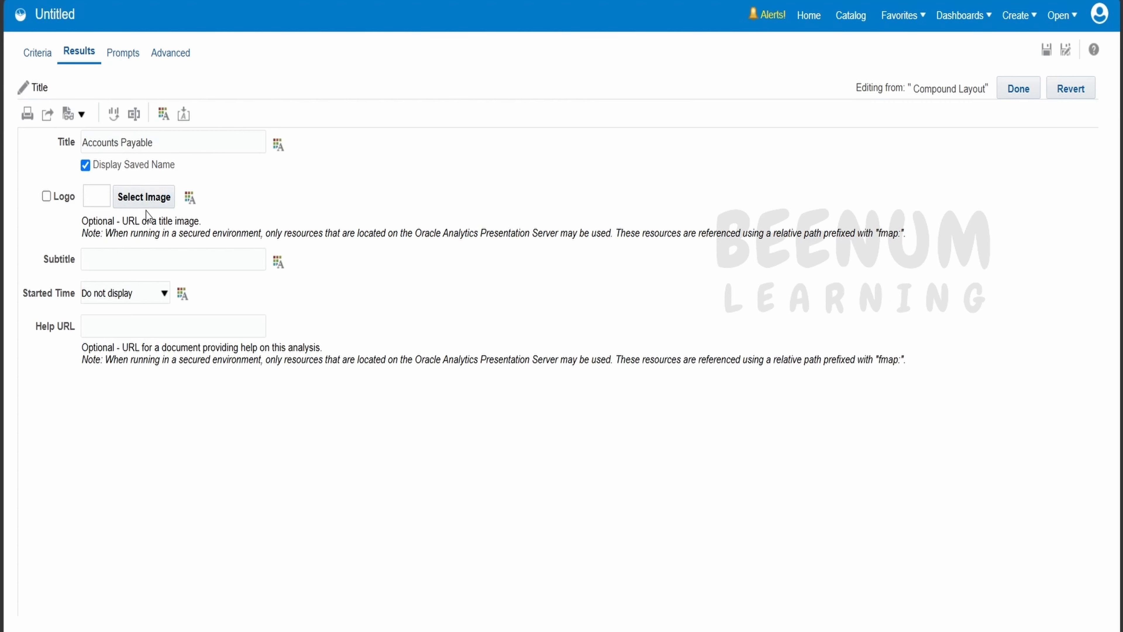
left_click(120, 196)
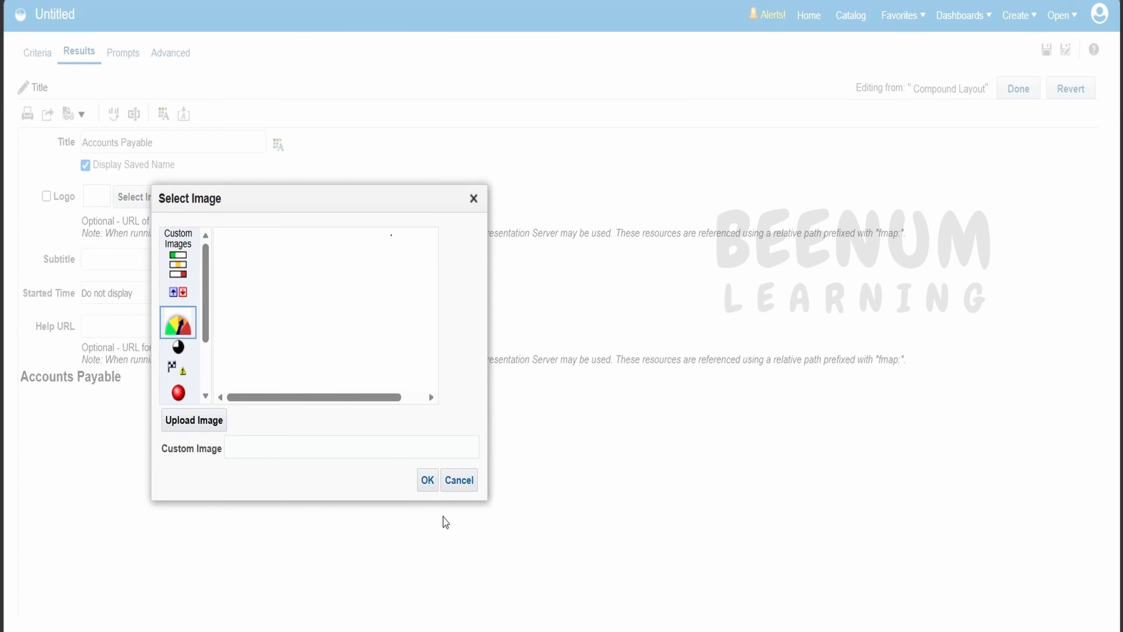
left_click(427, 480)
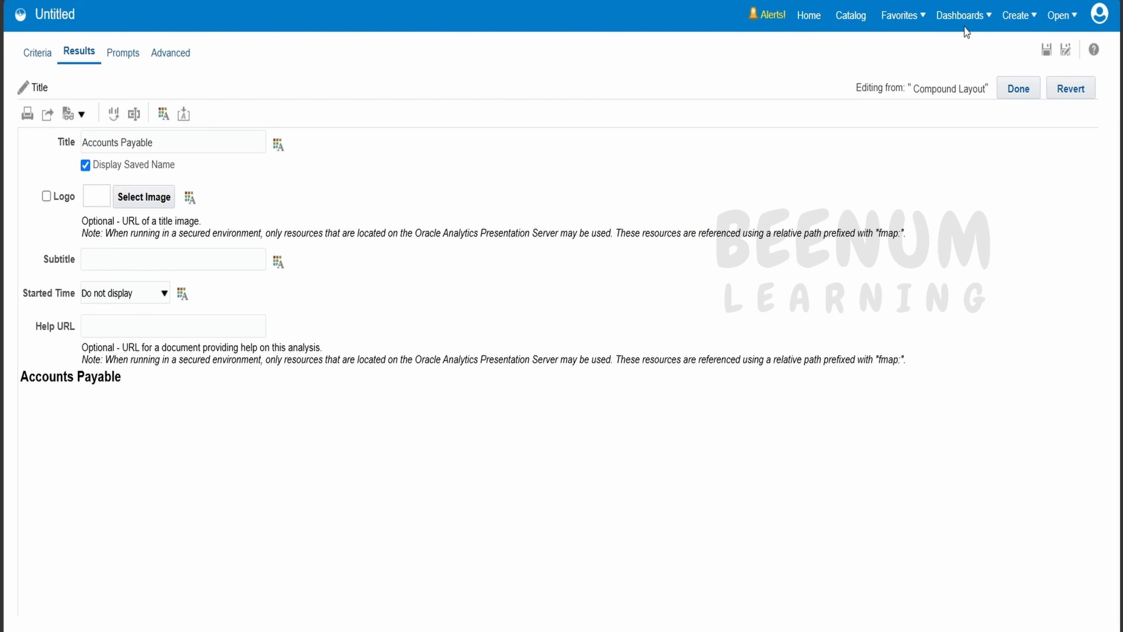
left_click(1017, 89)
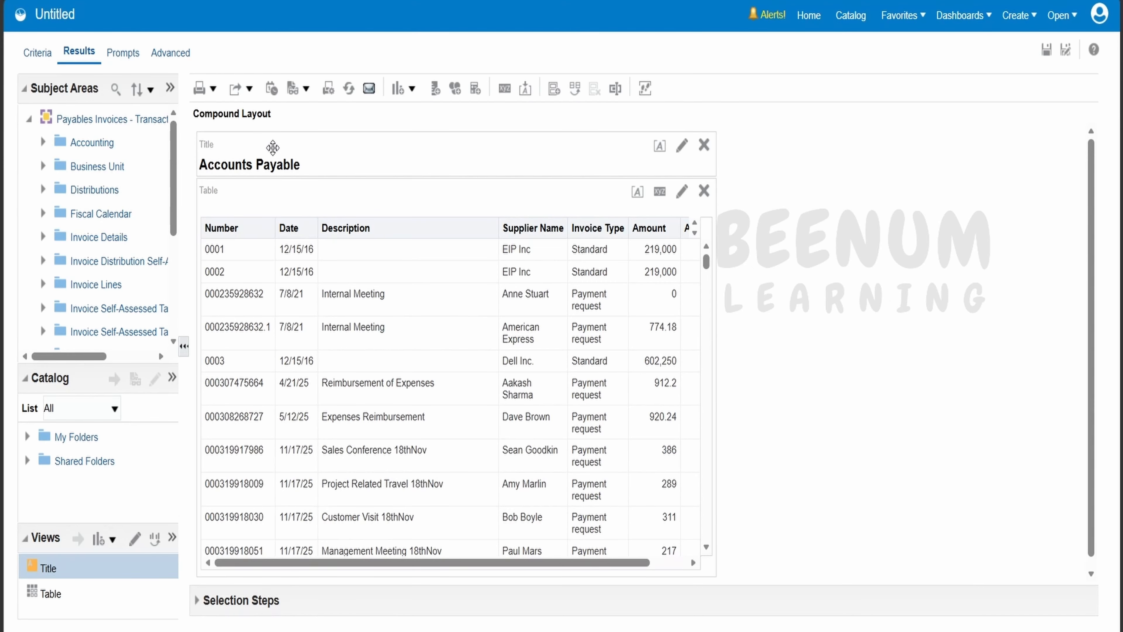
Format the table view's container with a gray background color.
scroll(574, 394, "down", 2)
scroll(534, 394, "up", 2)
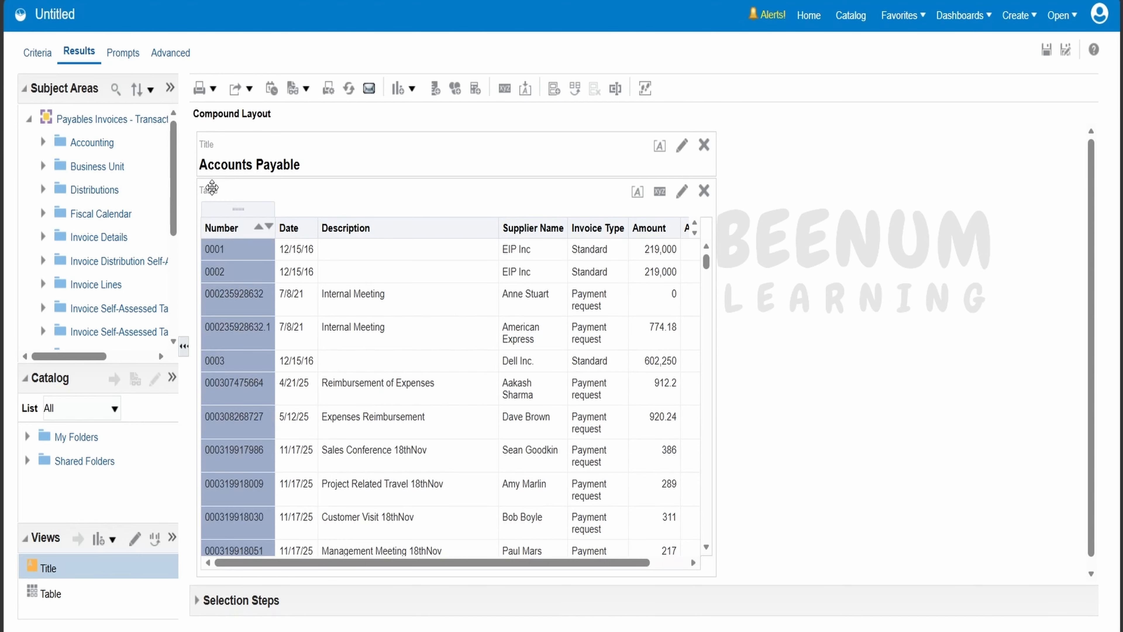
left_click(639, 198)
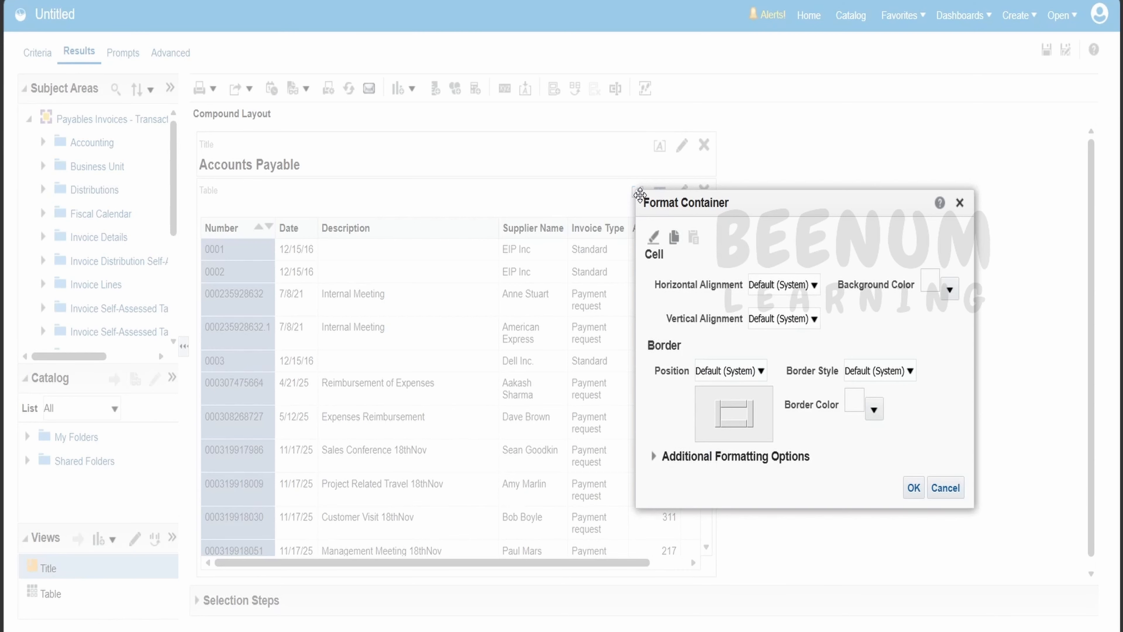
left_click(794, 259)
left_click(949, 290)
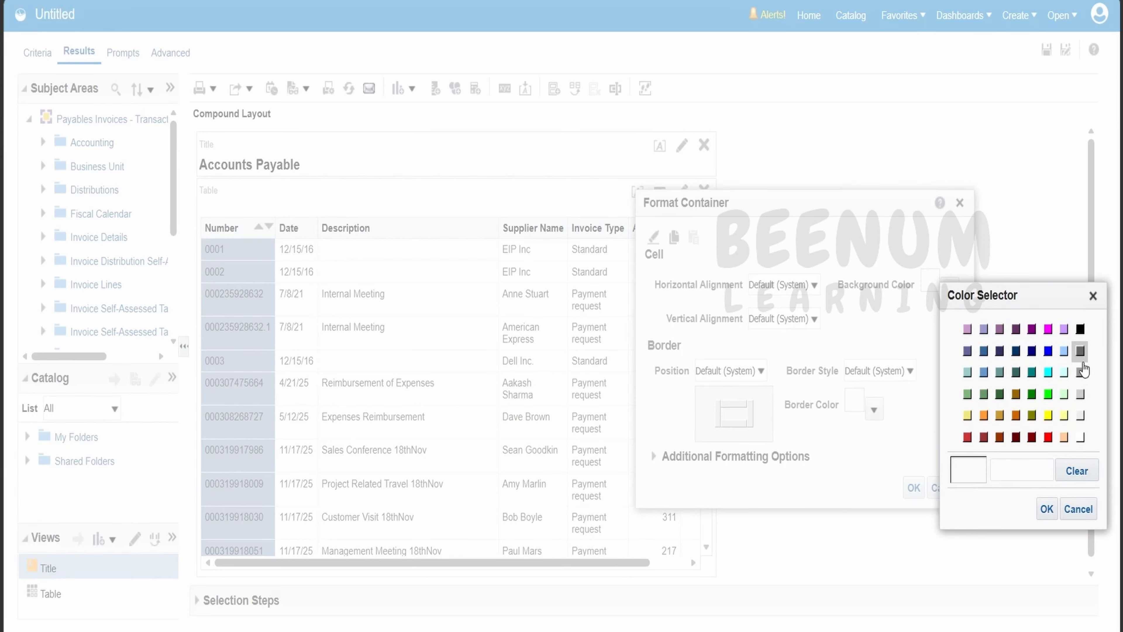
left_click(1080, 371)
left_click(1047, 509)
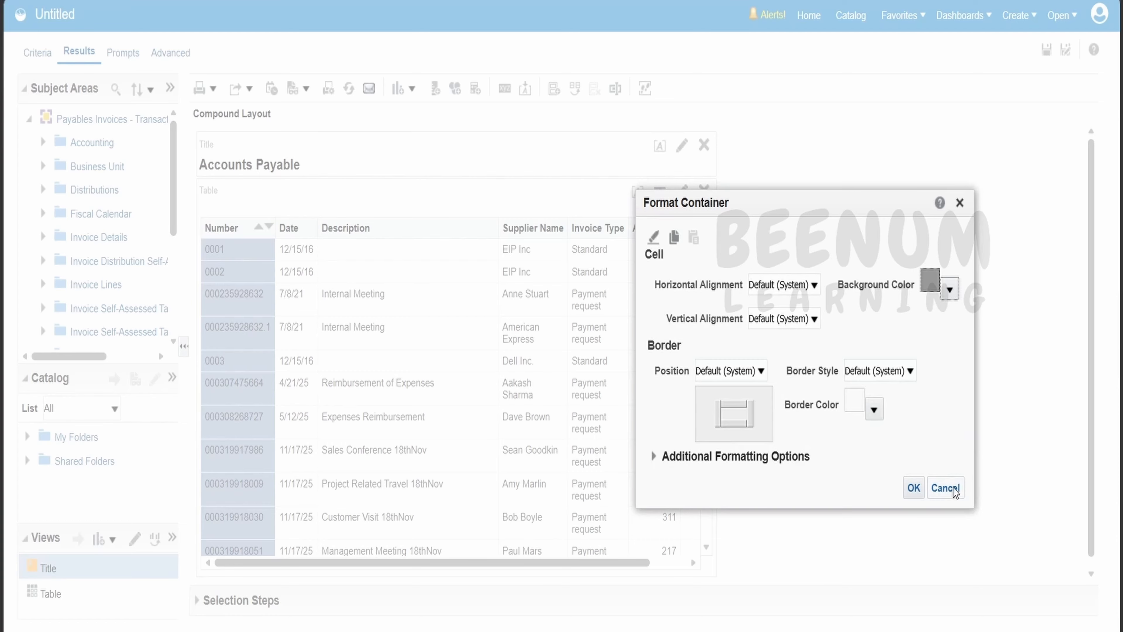
left_click(913, 488)
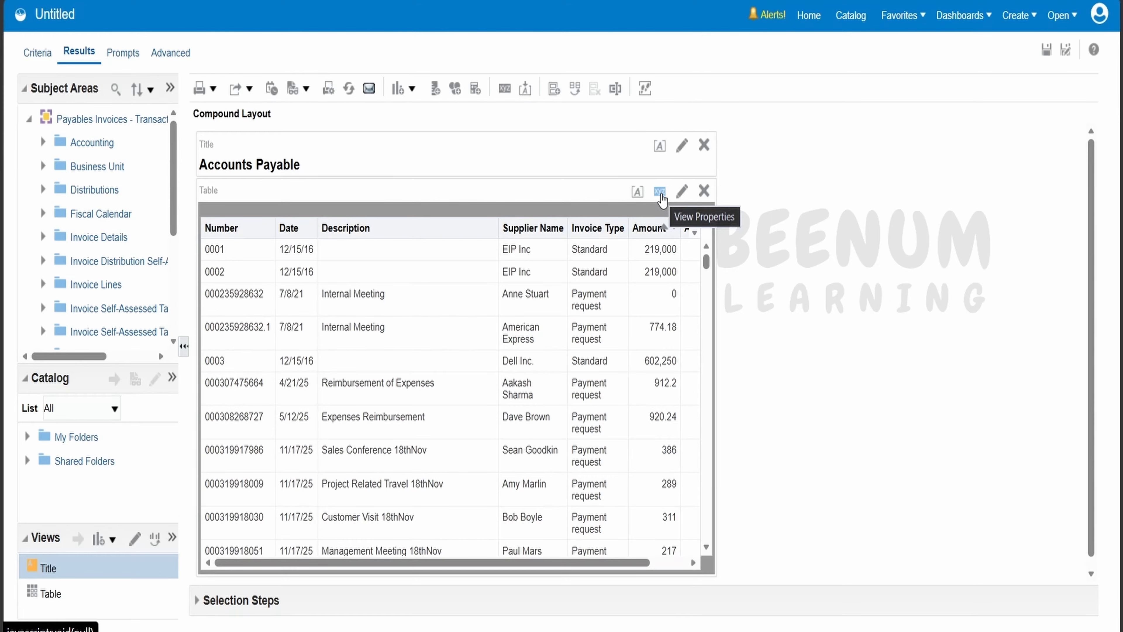
Review the table view's display properties and check the table's Amount Paid column.
left_click(659, 191)
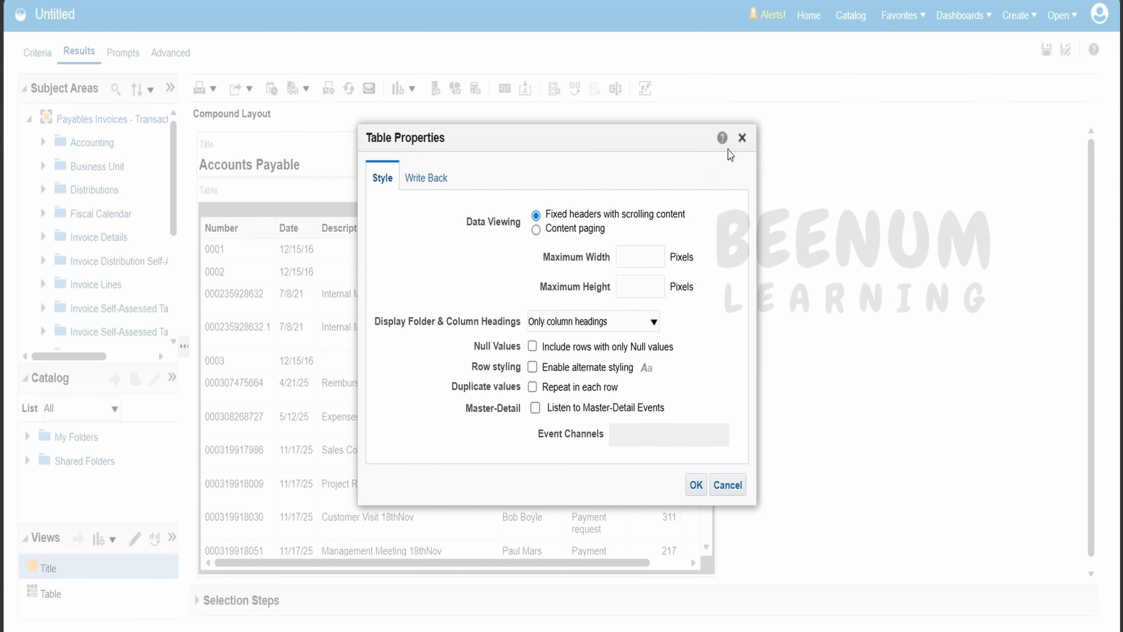
left_click(742, 138)
left_click_drag(577, 562, 658, 567)
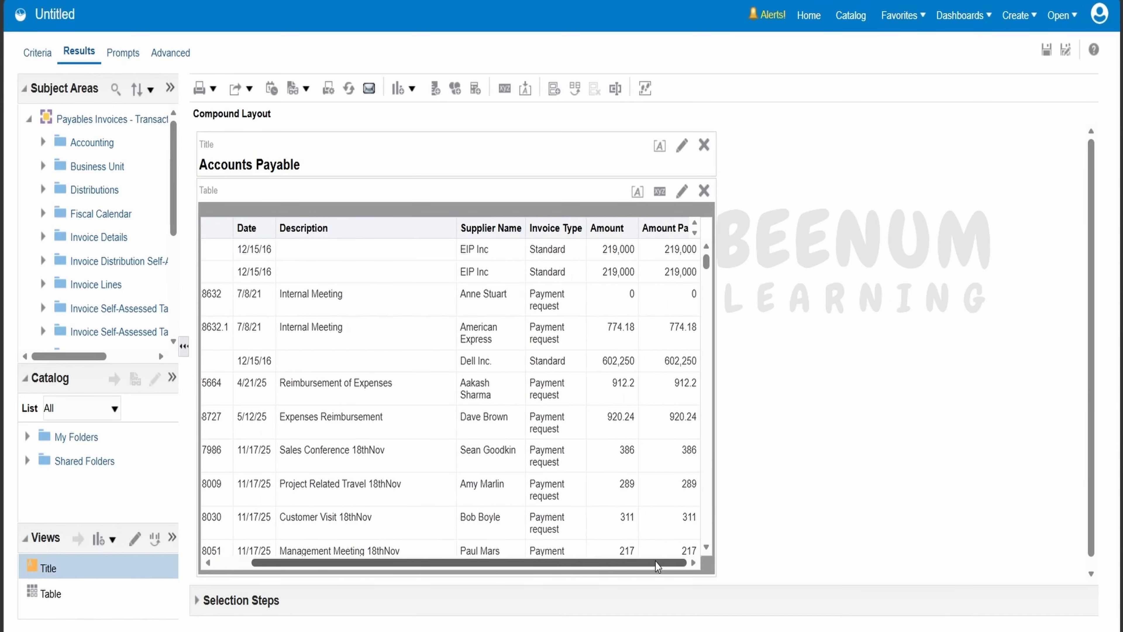
Set the table's data viewing option to Content paging.
left_click(660, 191)
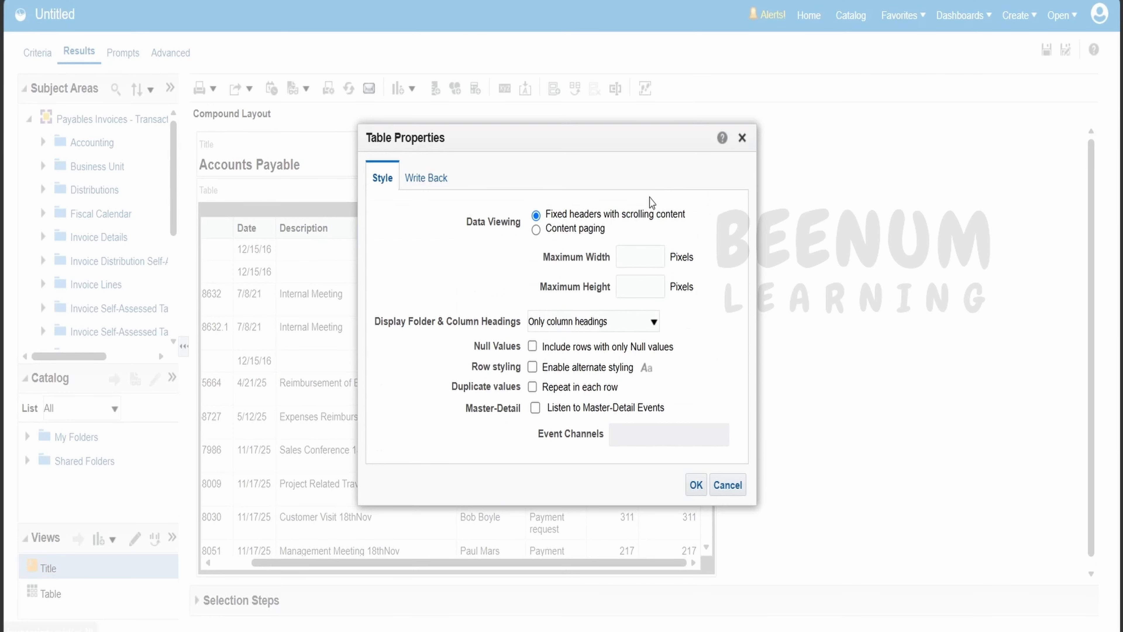
left_click(536, 229)
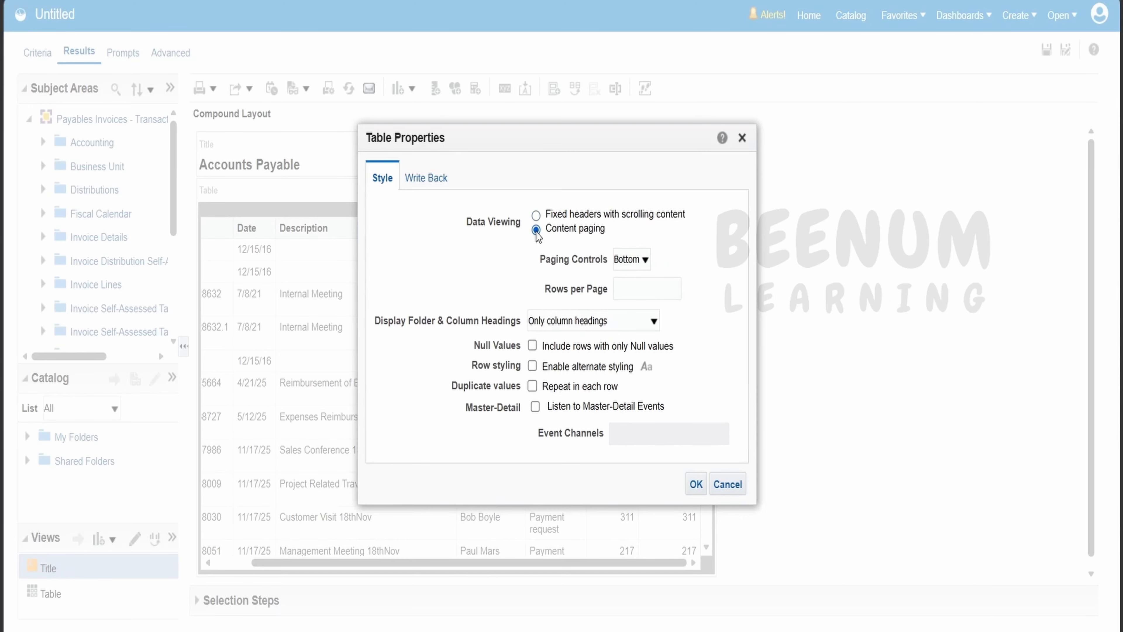
left_click(696, 484)
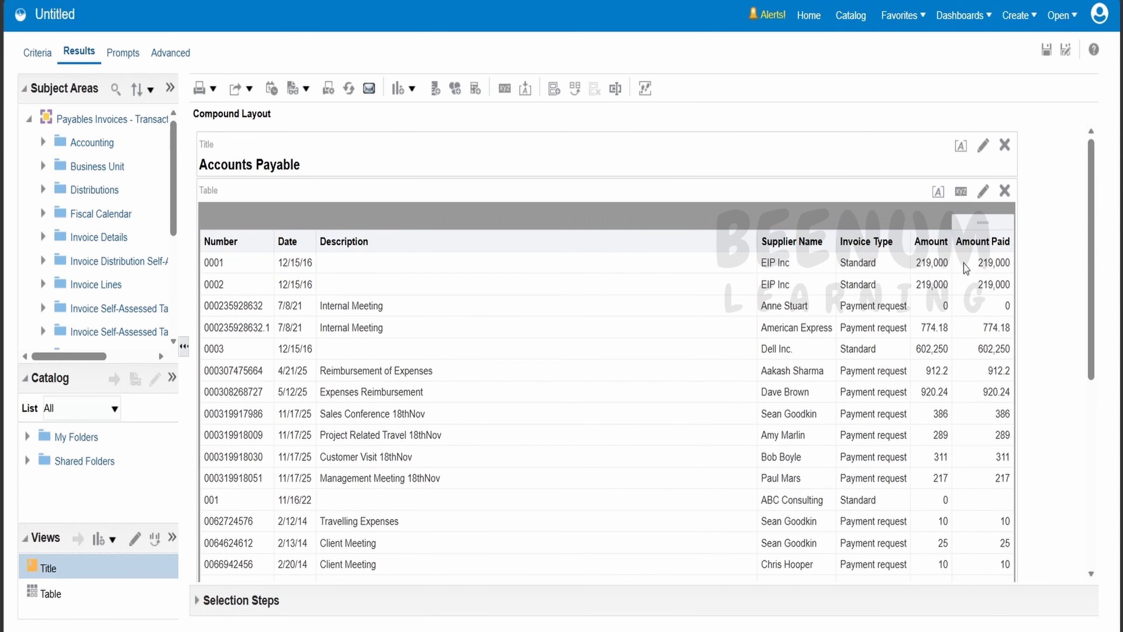
Set the table's data viewing to fixed headers with scrolling content and its maximum width to 1500 pixels.
left_click(965, 195)
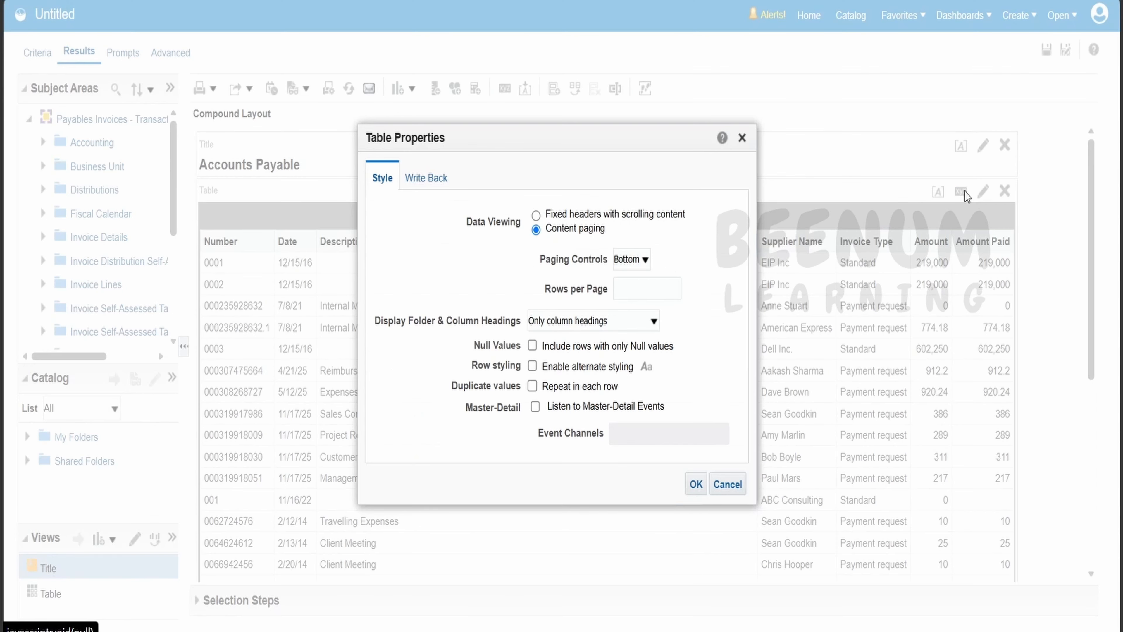
left_click(550, 216)
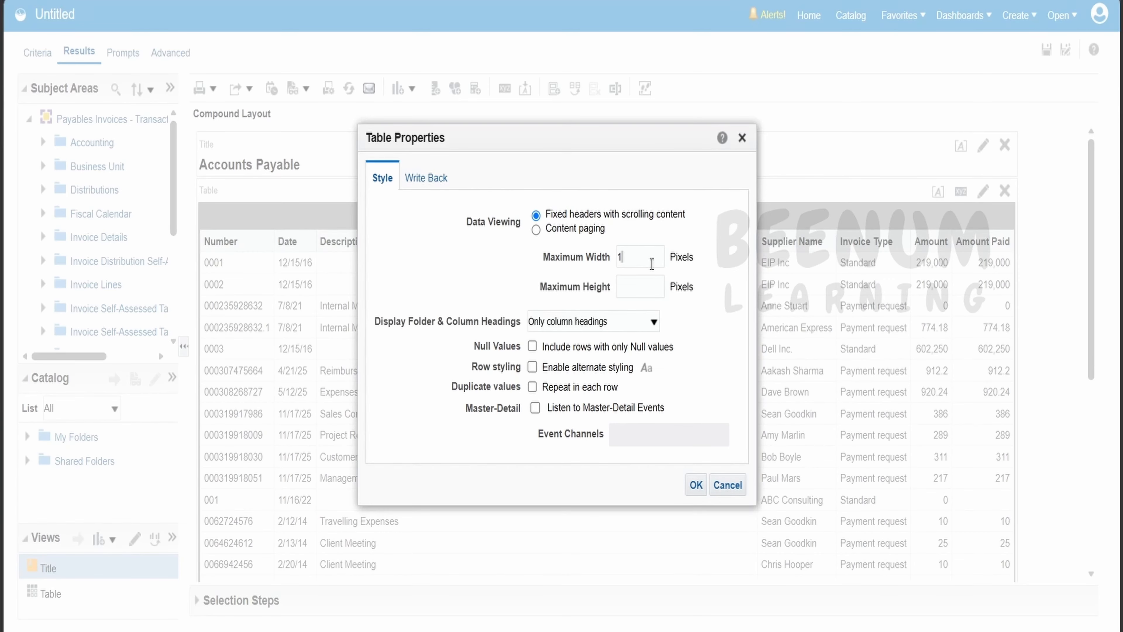
left_click(698, 485)
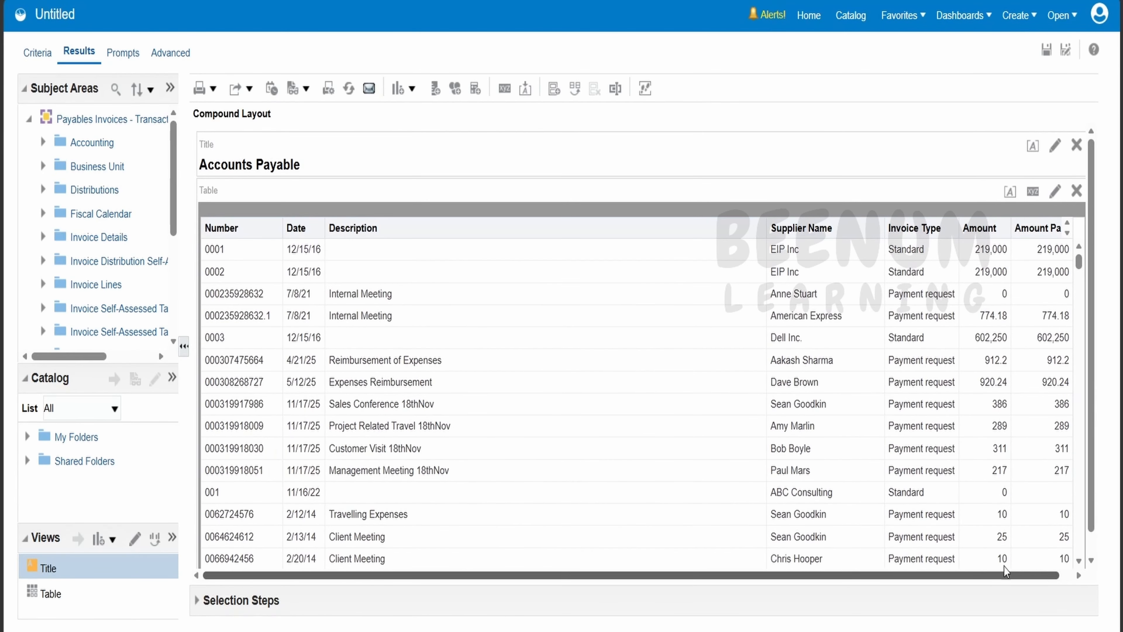
Switch the table's data viewing to Content paging and enable alternate row styling.
left_click(1033, 192)
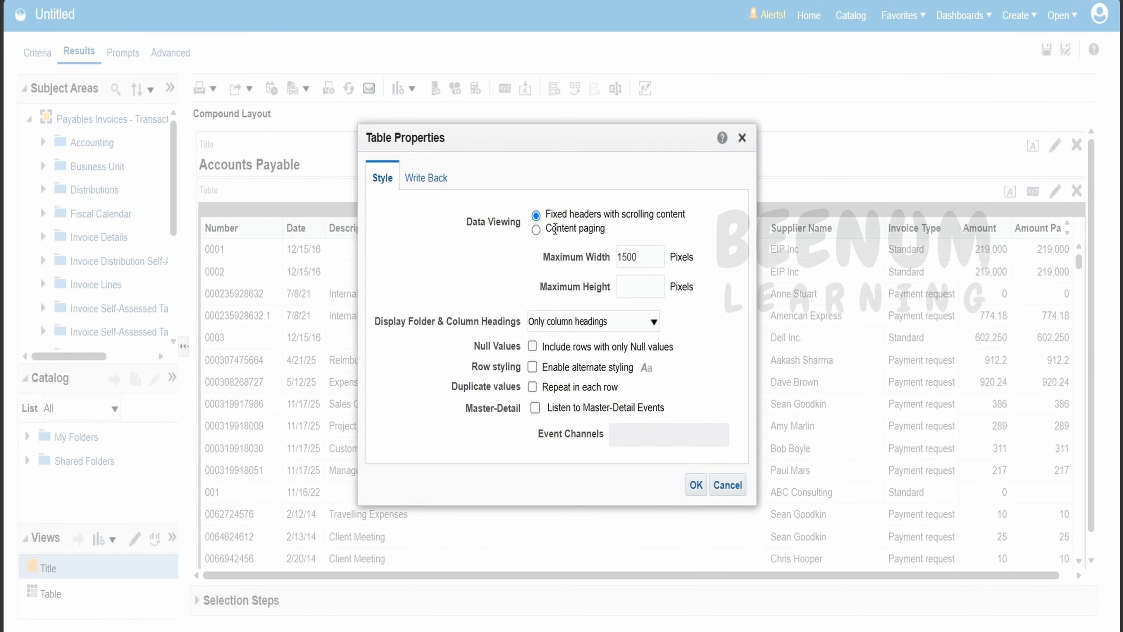
left_click(535, 229)
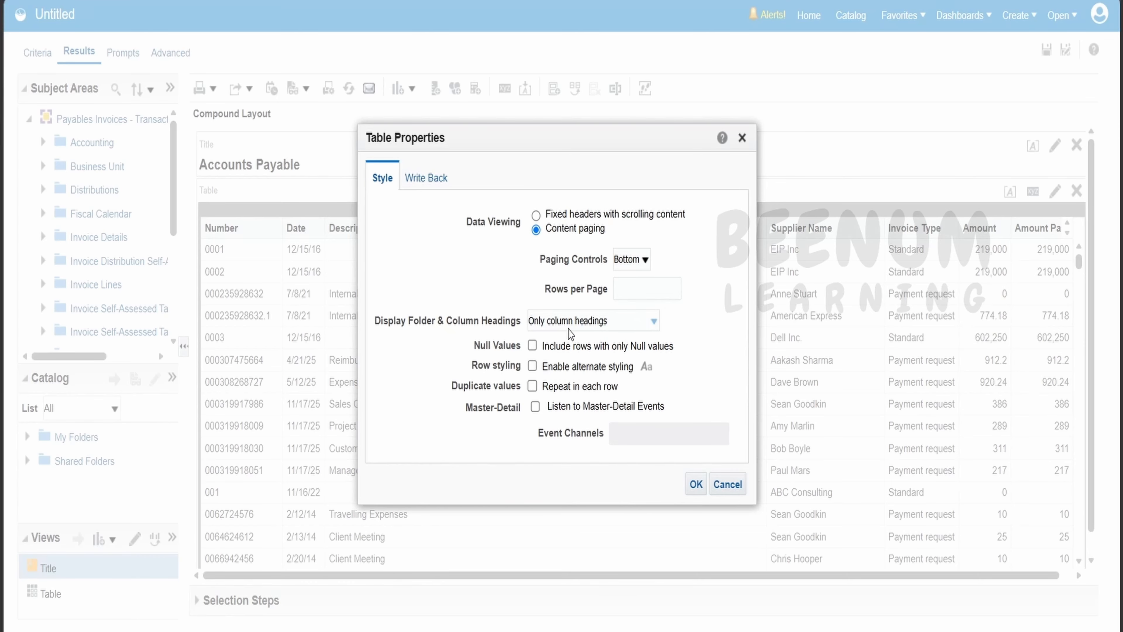
left_click(533, 370)
Set the alternate row background color to #CCFFCC and apply the format to the table.
left_click(646, 366)
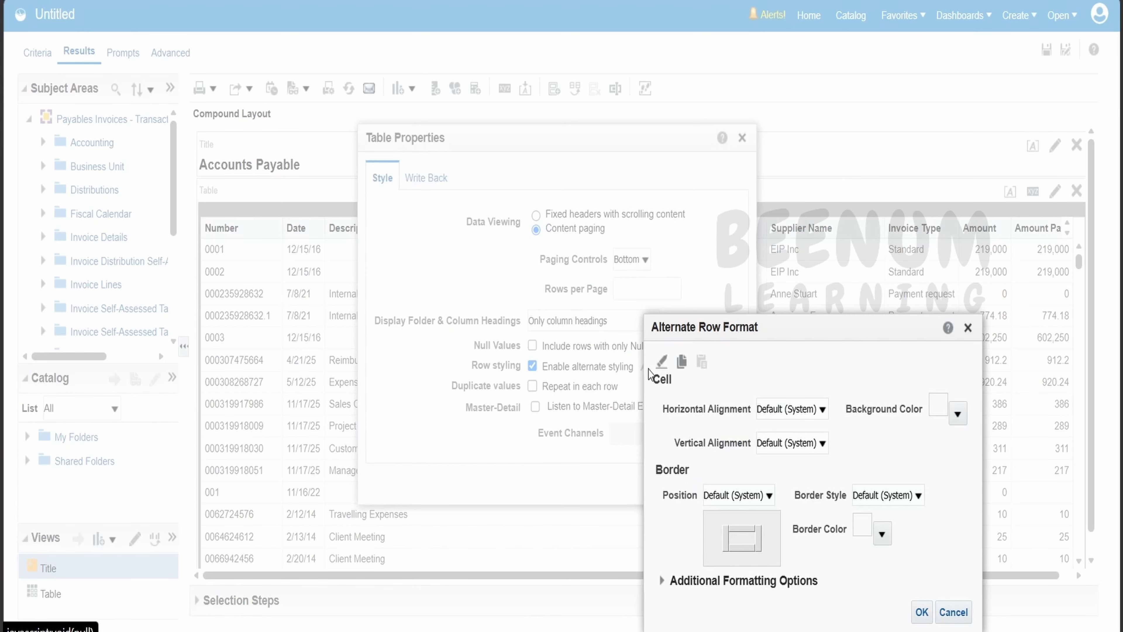
left_click(957, 413)
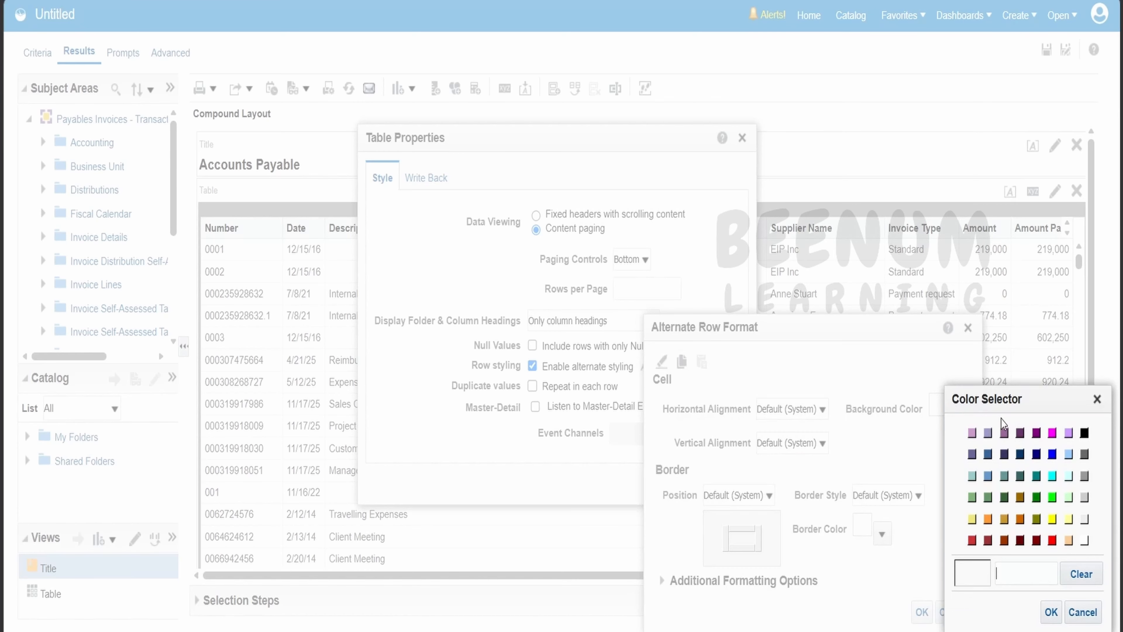
left_click(1068, 497)
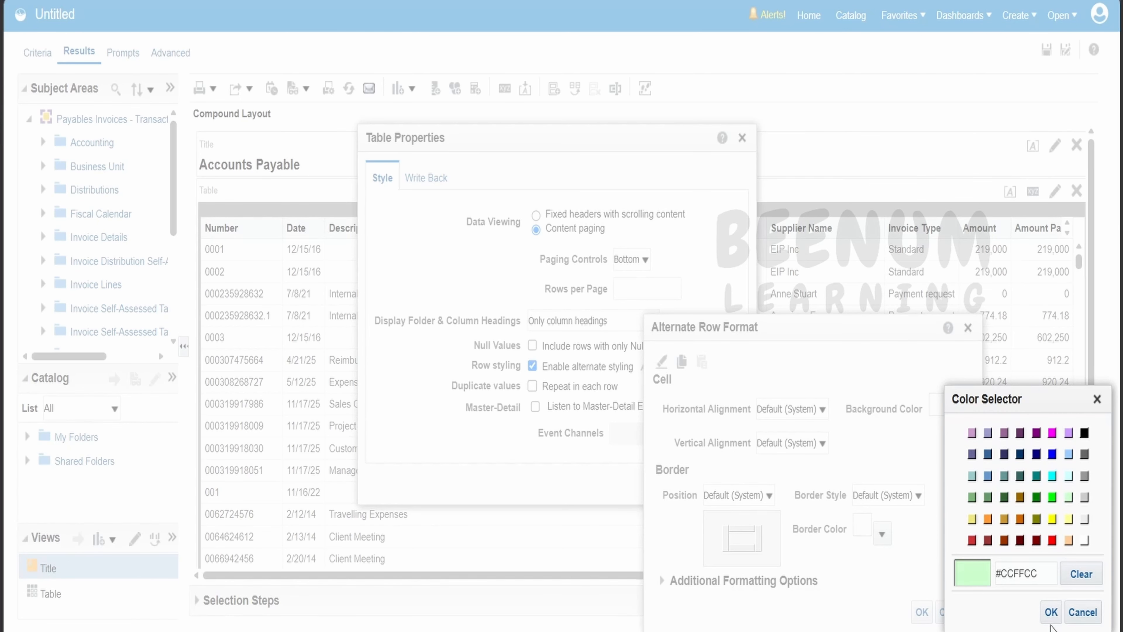
left_click(1051, 612)
left_click_drag(842, 326, 570, 173)
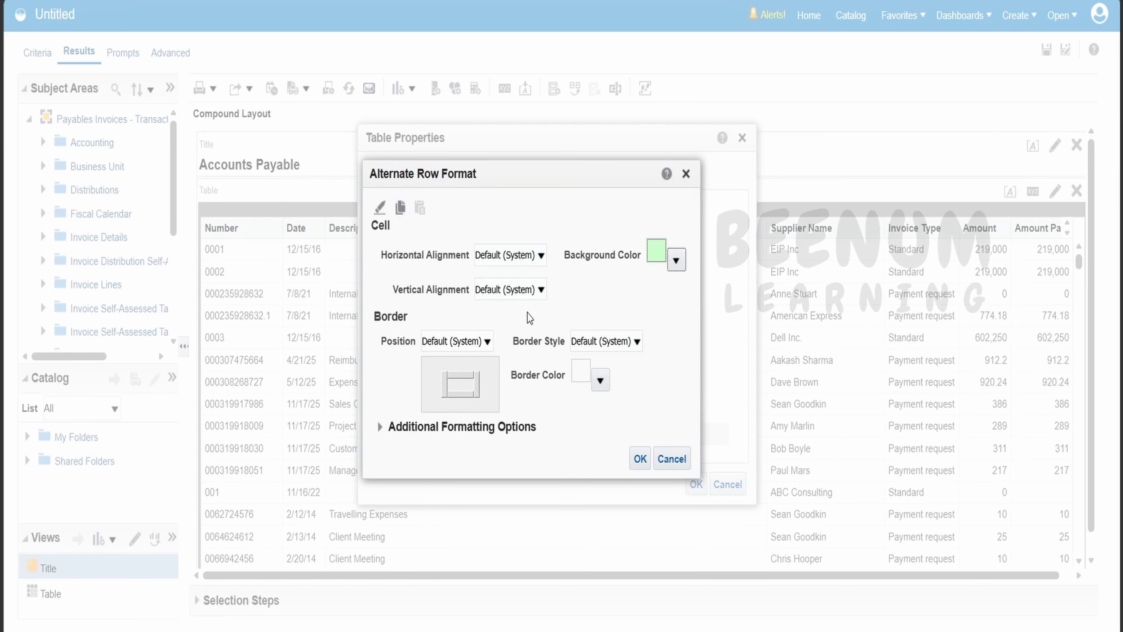
left_click(640, 459)
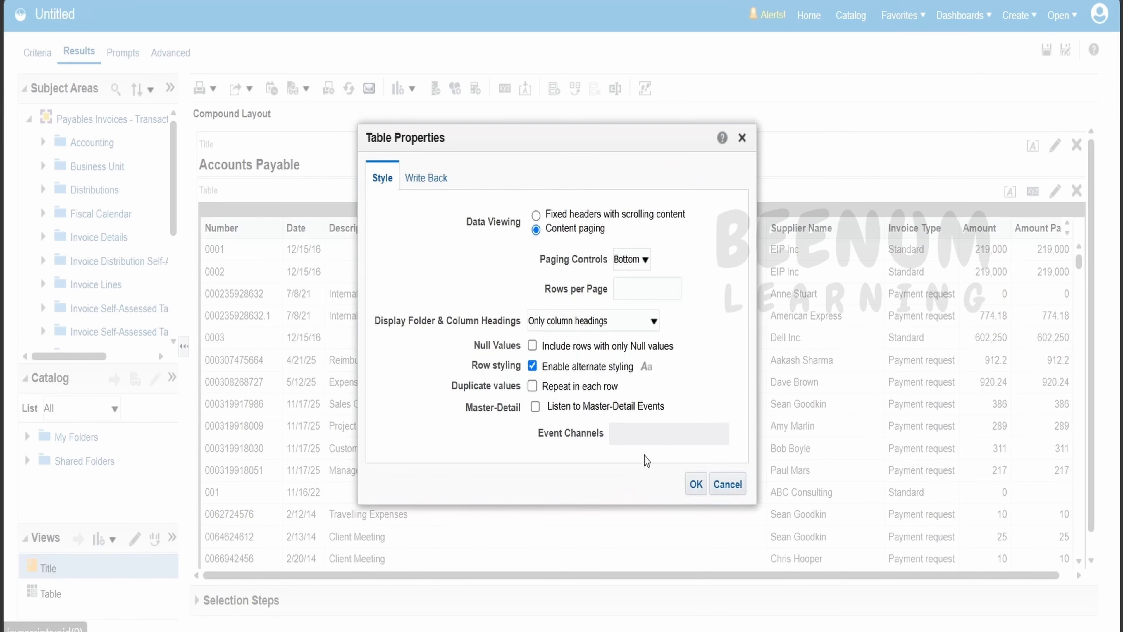
left_click(693, 485)
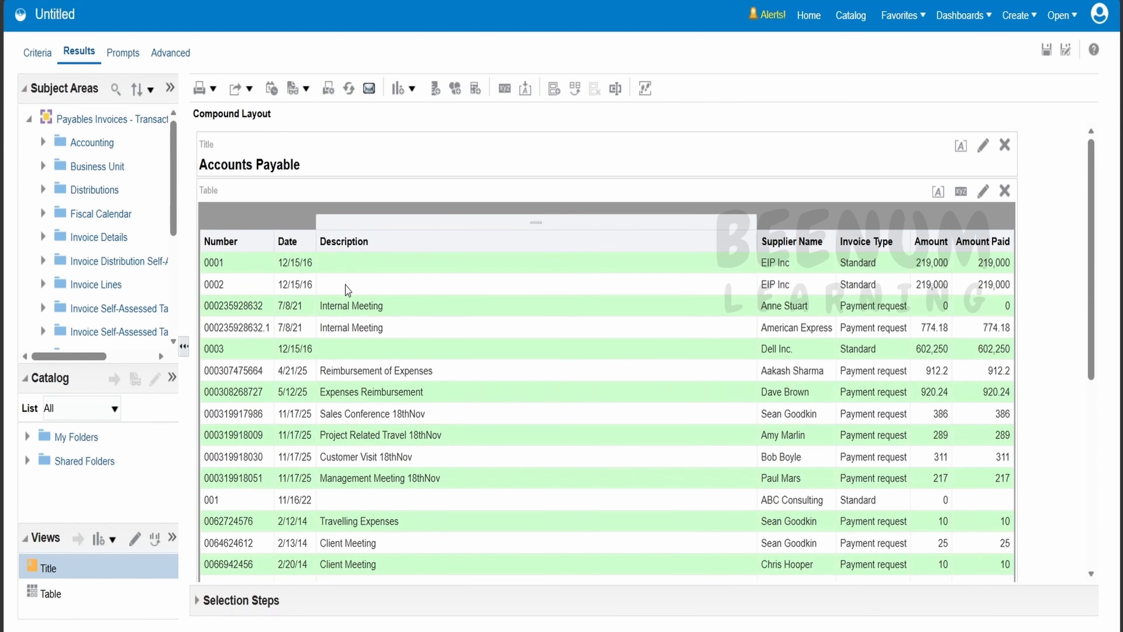
Move the Supplier Name column ahead of Number in the selected columns and display the results.
left_click(39, 52)
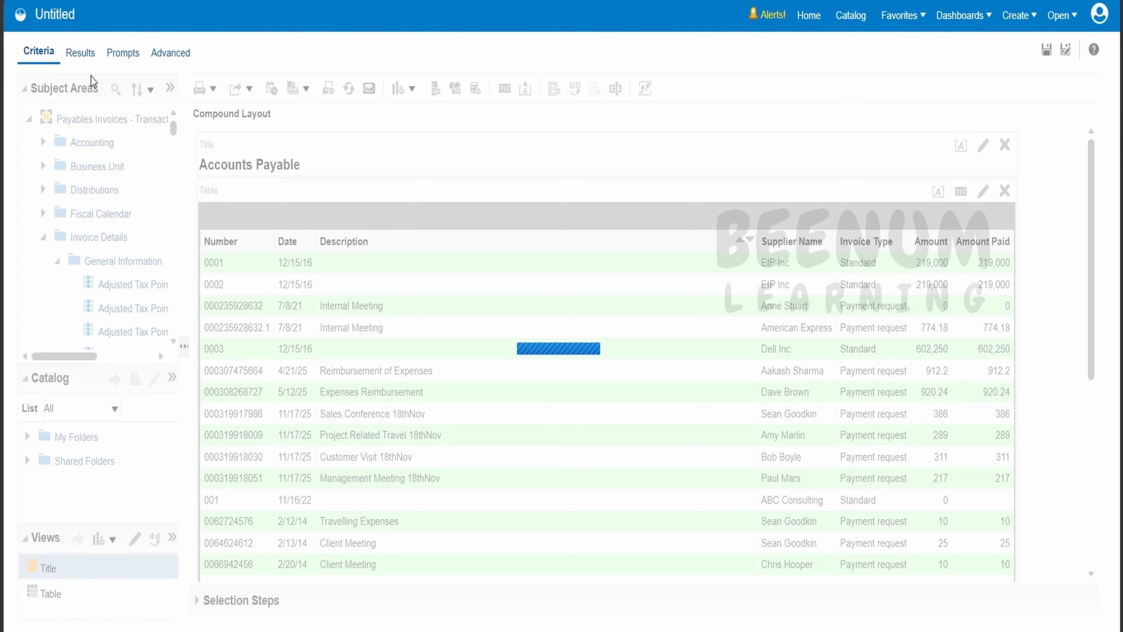
left_click(498, 187)
left_click_drag(459, 188, 214, 182)
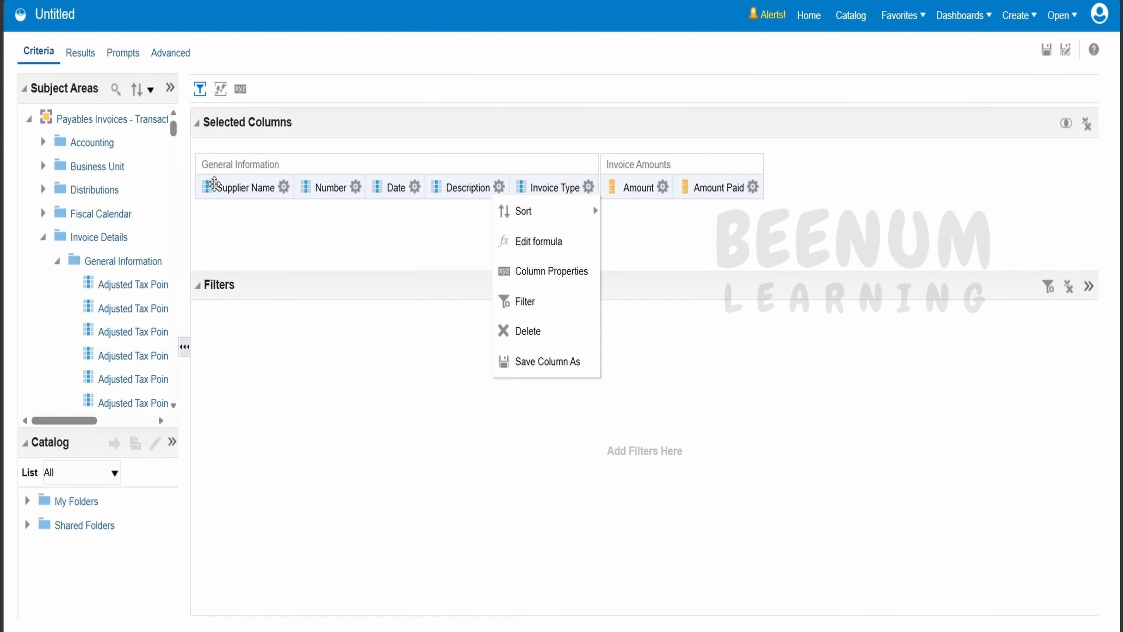
left_click(81, 52)
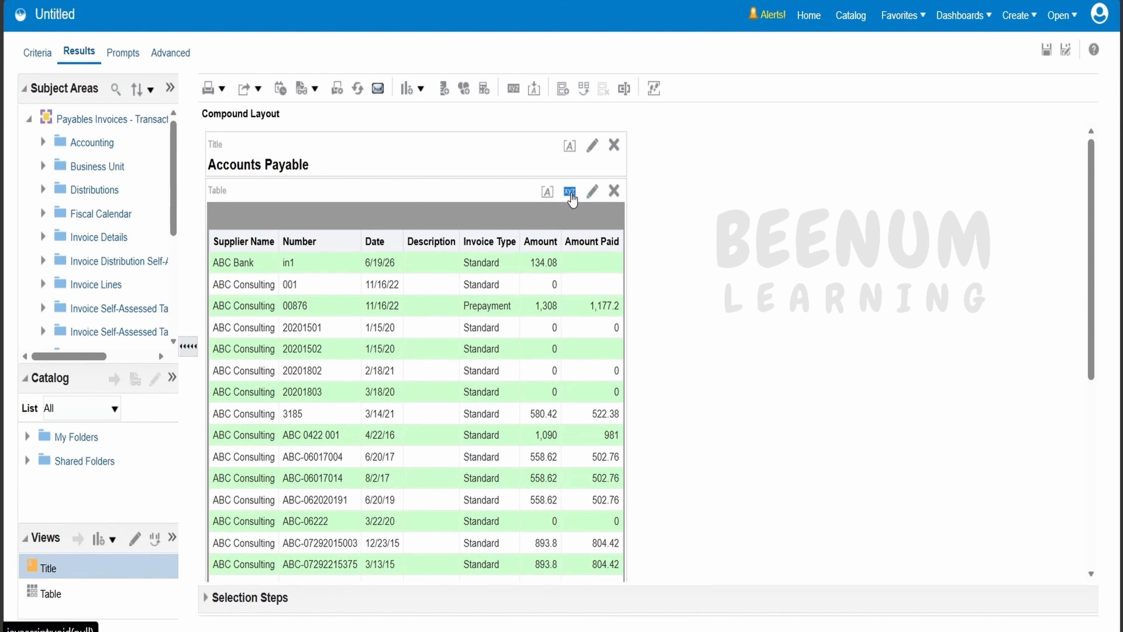
Set the table's duplicate values to repeat in each row.
left_click(569, 191)
left_click_drag(549, 131, 661, 134)
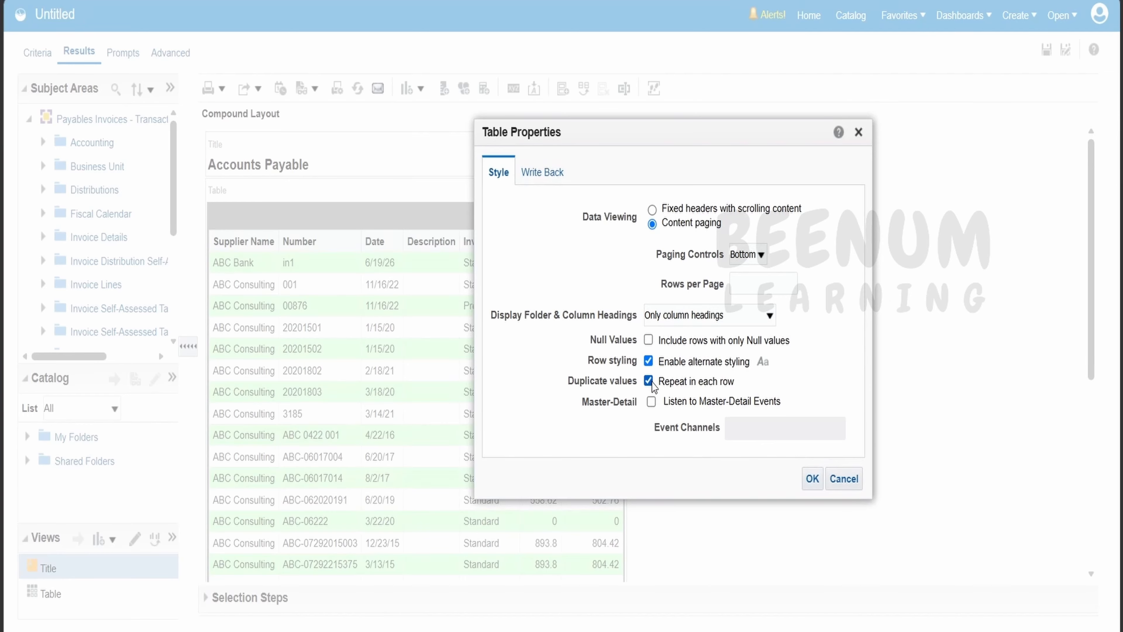
left_click(812, 478)
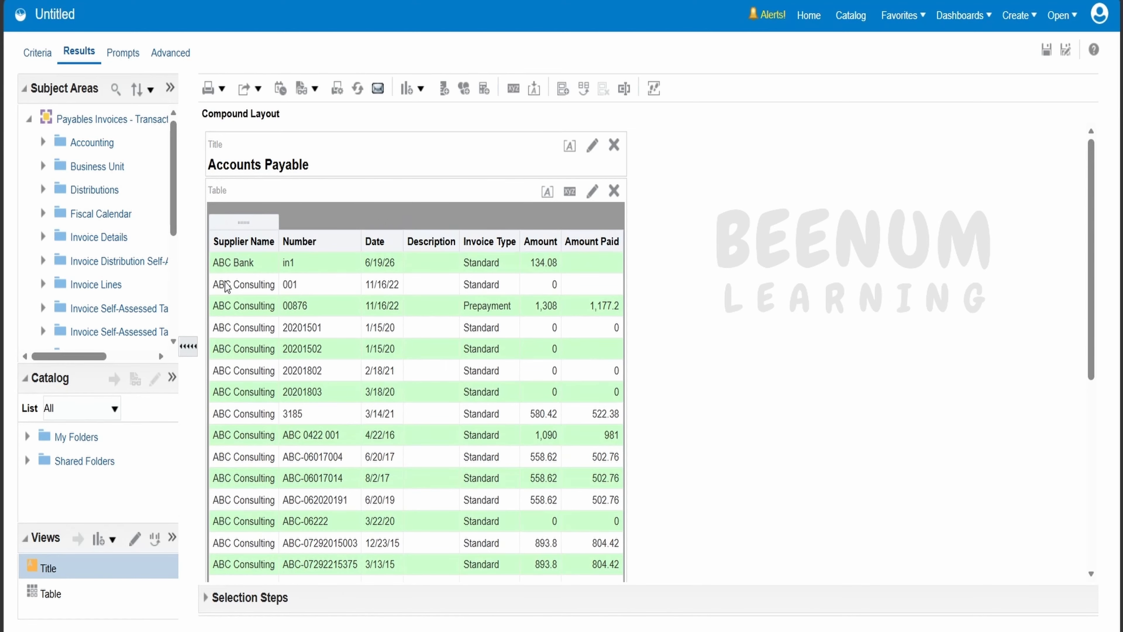
Review the table's duplicate value and row styling properties without changing them.
left_click(570, 191)
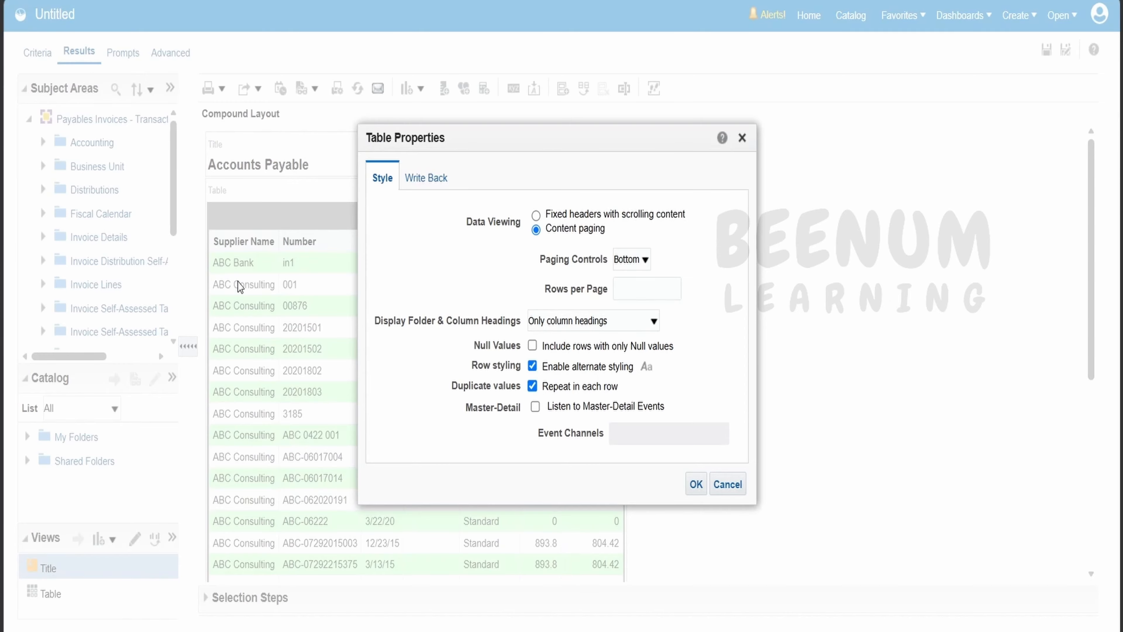
left_click(742, 138)
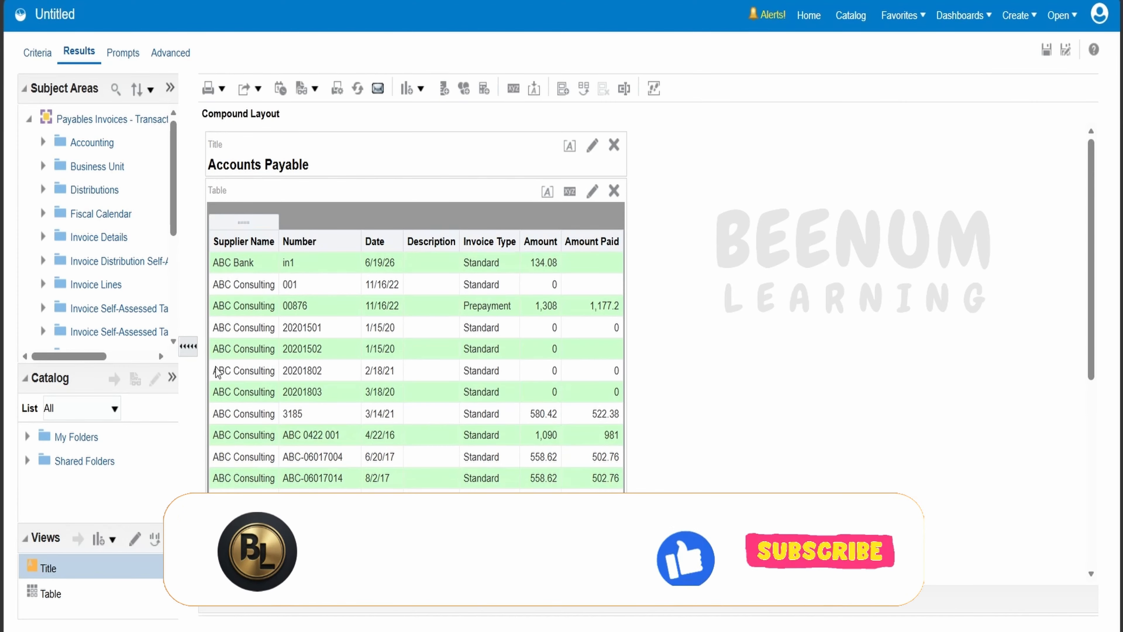
left_click(569, 191)
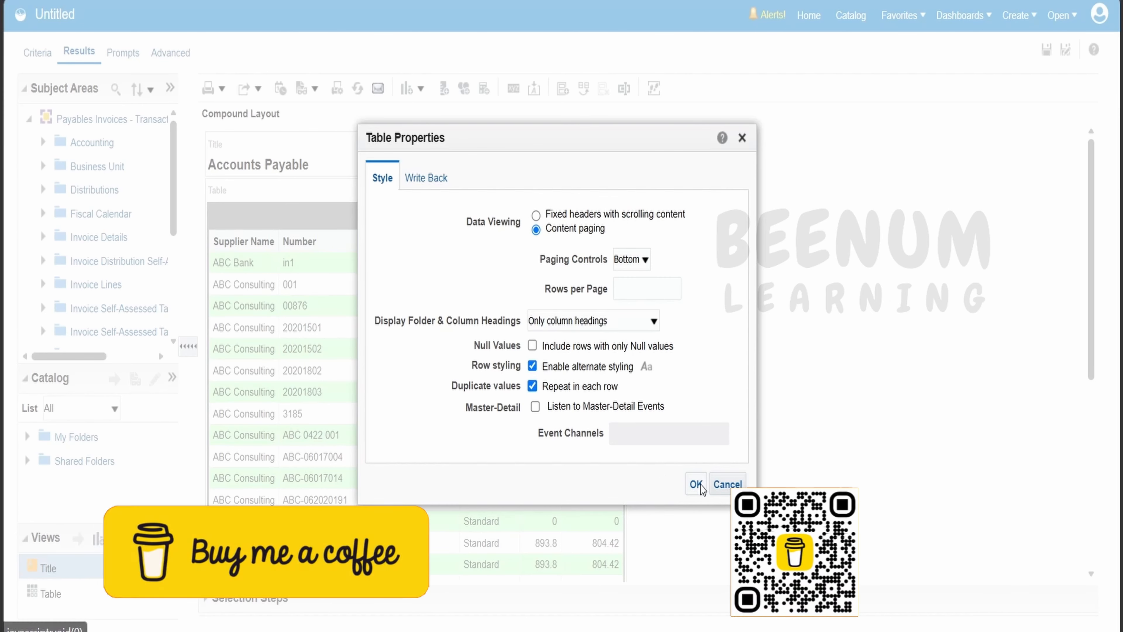
left_click(728, 486)
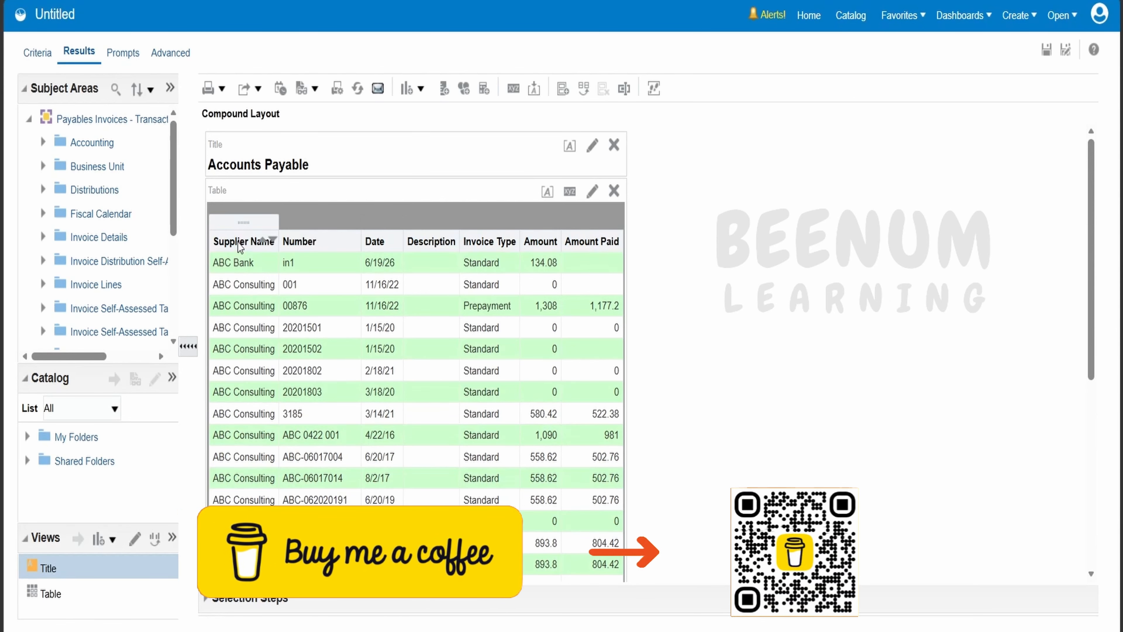
Move the Supplier Name column back between Description and Invoice Type in both the results table and the analysis criteria.
left_click_drag(333, 231, 462, 239)
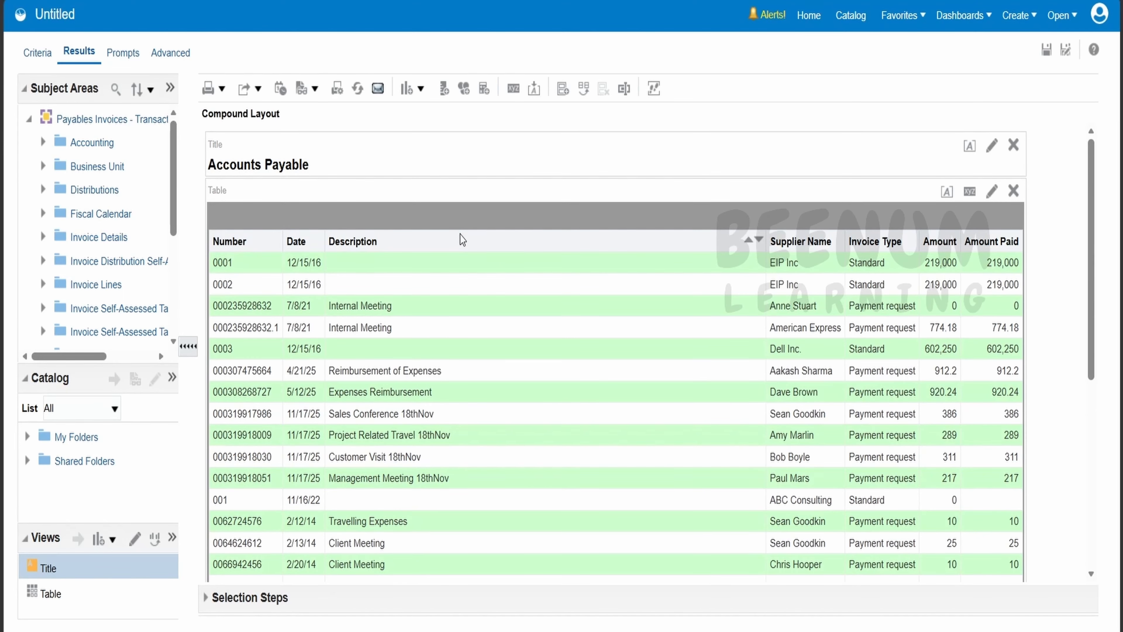
left_click(38, 54)
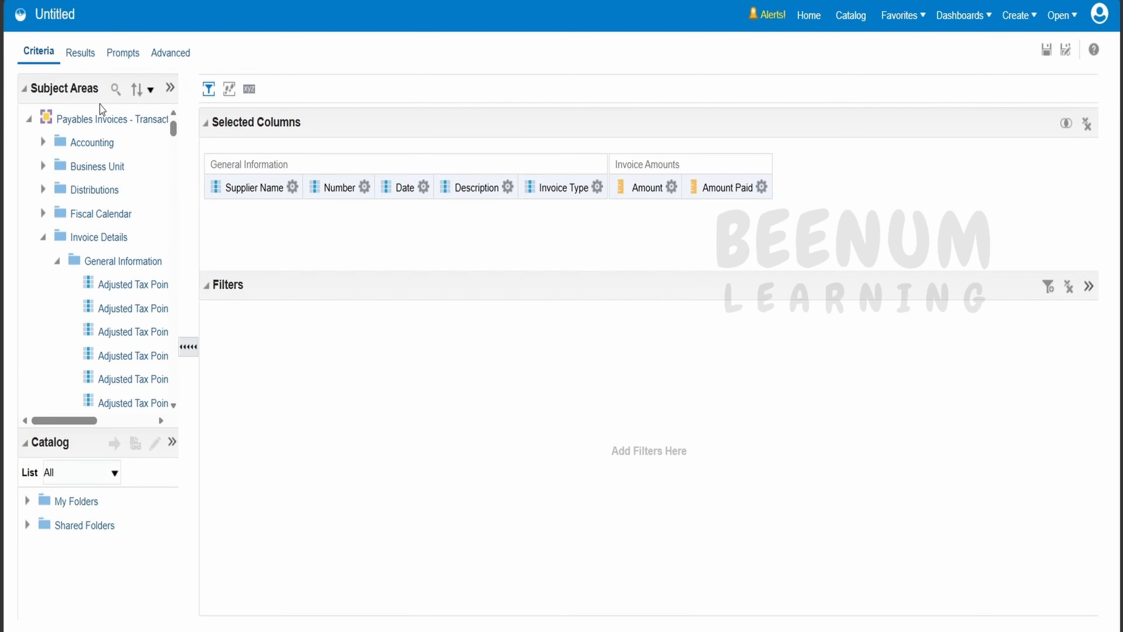
left_click_drag(252, 178, 512, 187)
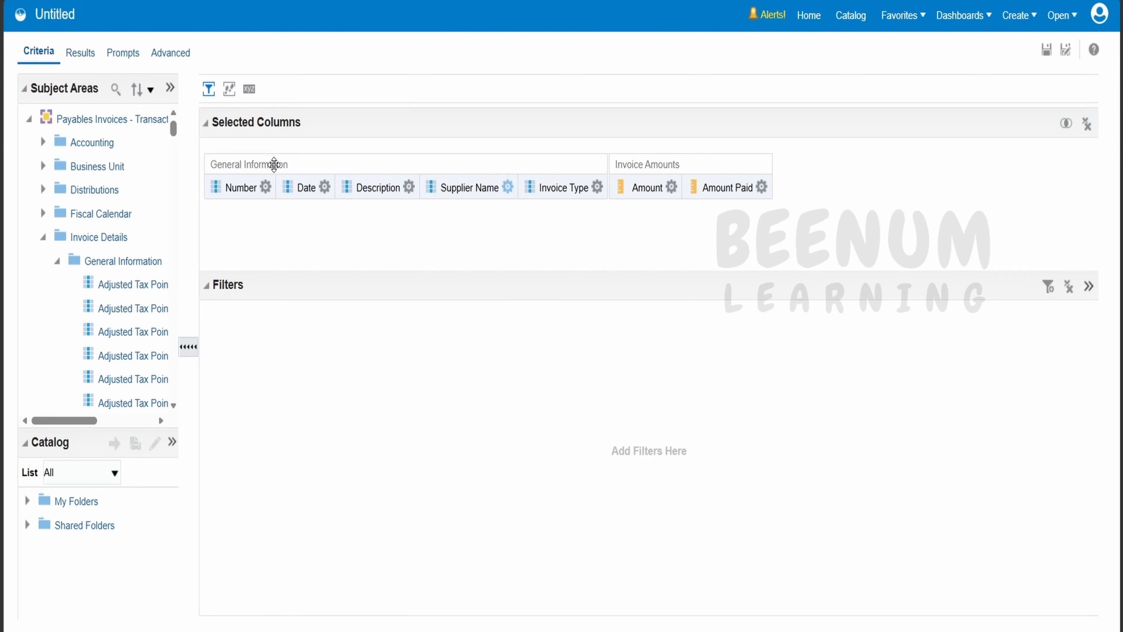
left_click(94, 57)
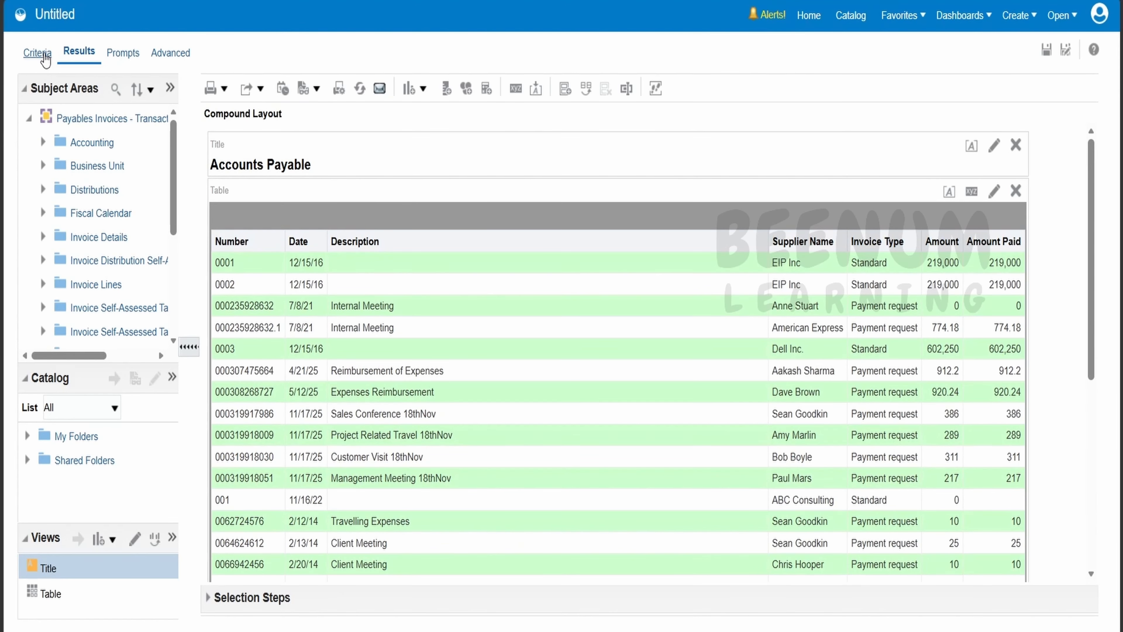
Enlarge the Analysis XML box and examine the analysis's XML code.
left_click(45, 58)
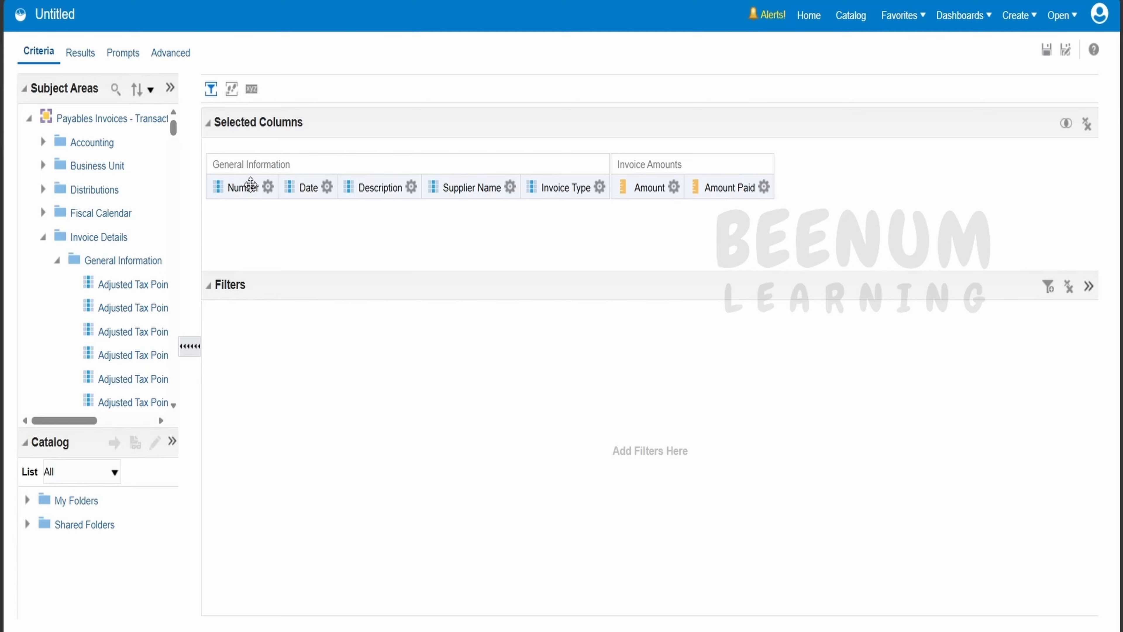
left_click(181, 58)
scroll(398, 271, "down", 5)
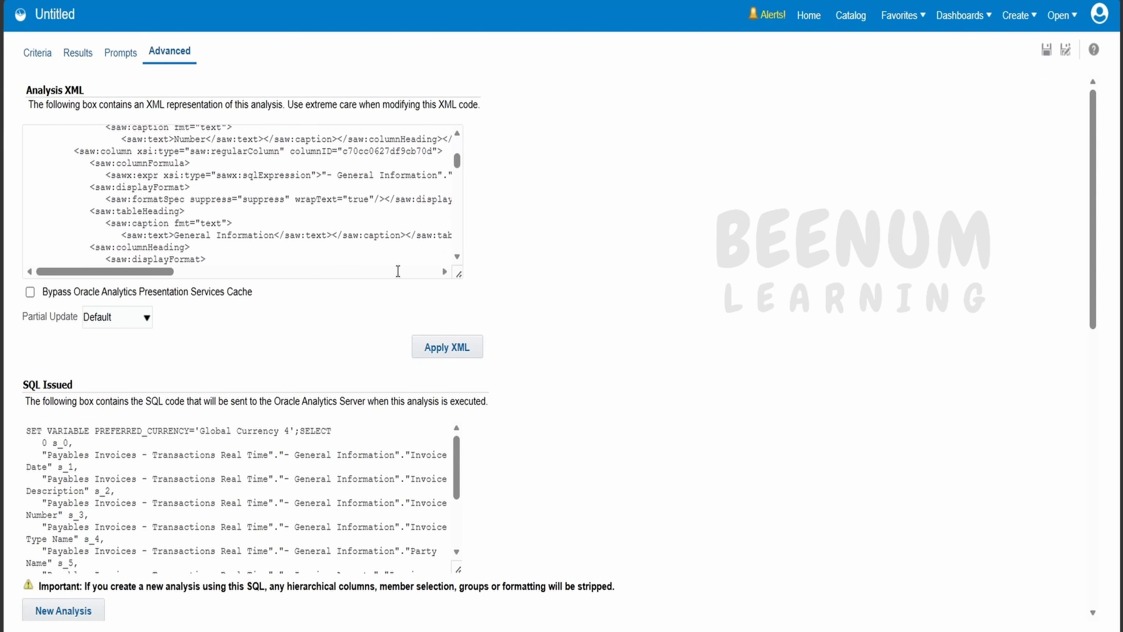
left_click_drag(459, 274, 747, 460)
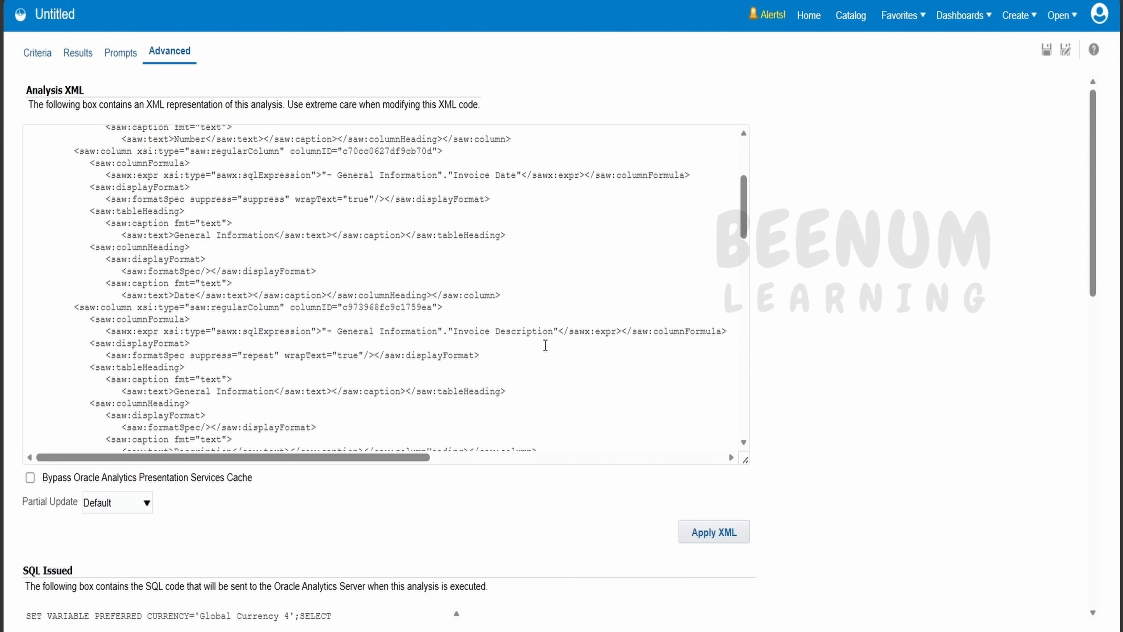
scroll(437, 281, "down", 3)
scroll(452, 249, "up", 10)
Examine the column expressions in the analysis XML, from Invoice Number through Paid Amount, and the title and table view definitions.
double_click(484, 197)
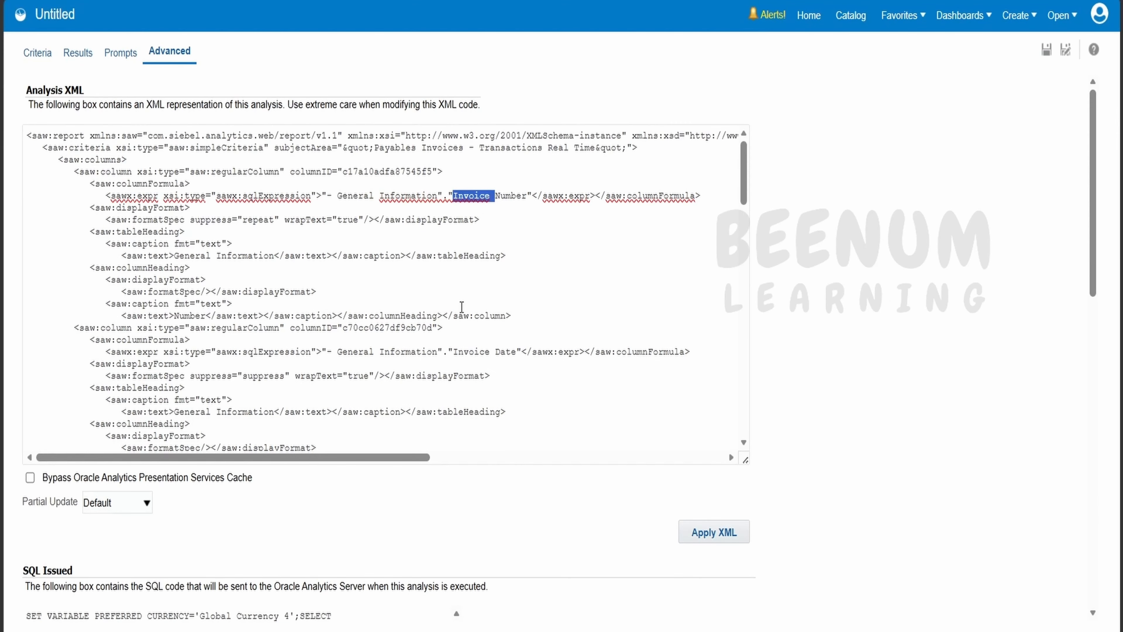
double_click(504, 351)
scroll(499, 350, "down", 5)
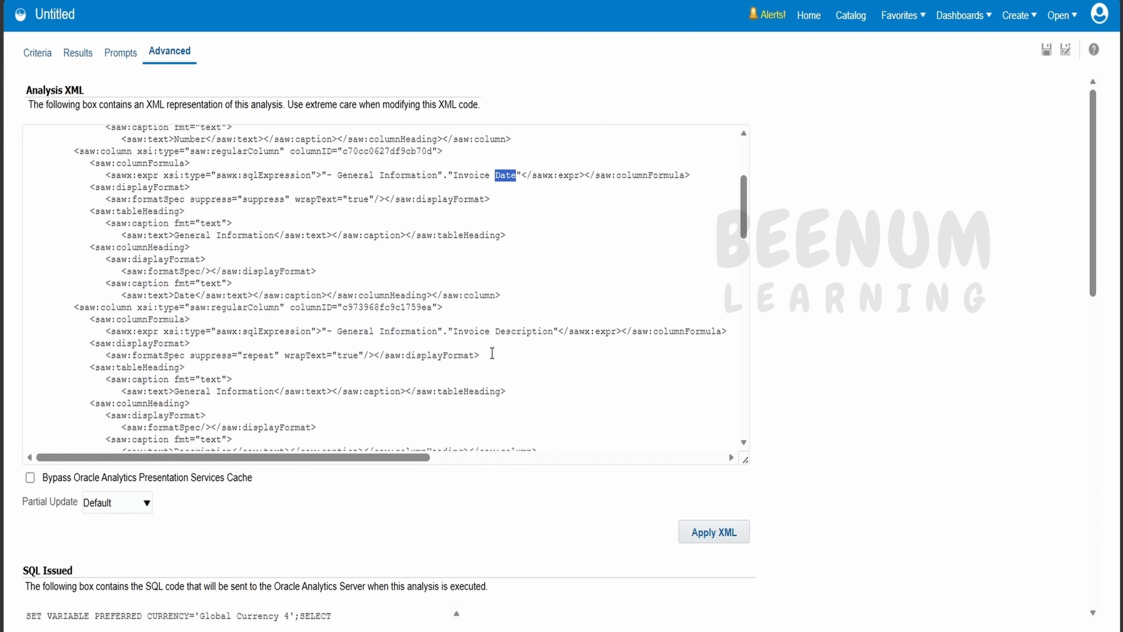
double_click(499, 327)
scroll(498, 334, "down", 5)
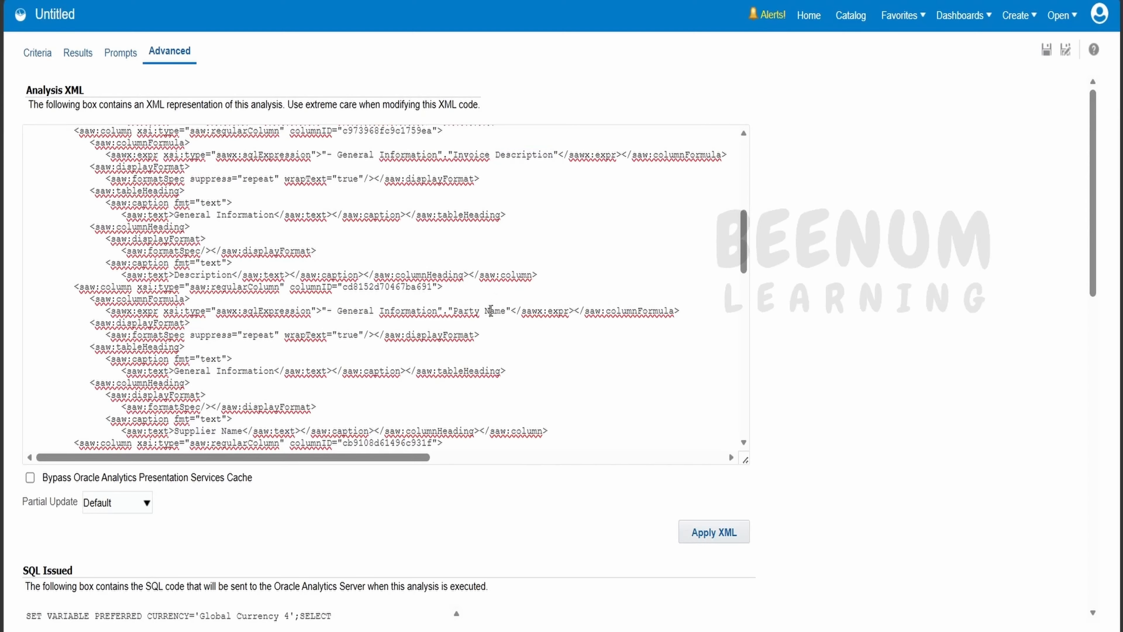
double_click(494, 310)
scroll(493, 312, "down", 5)
double_click(505, 291)
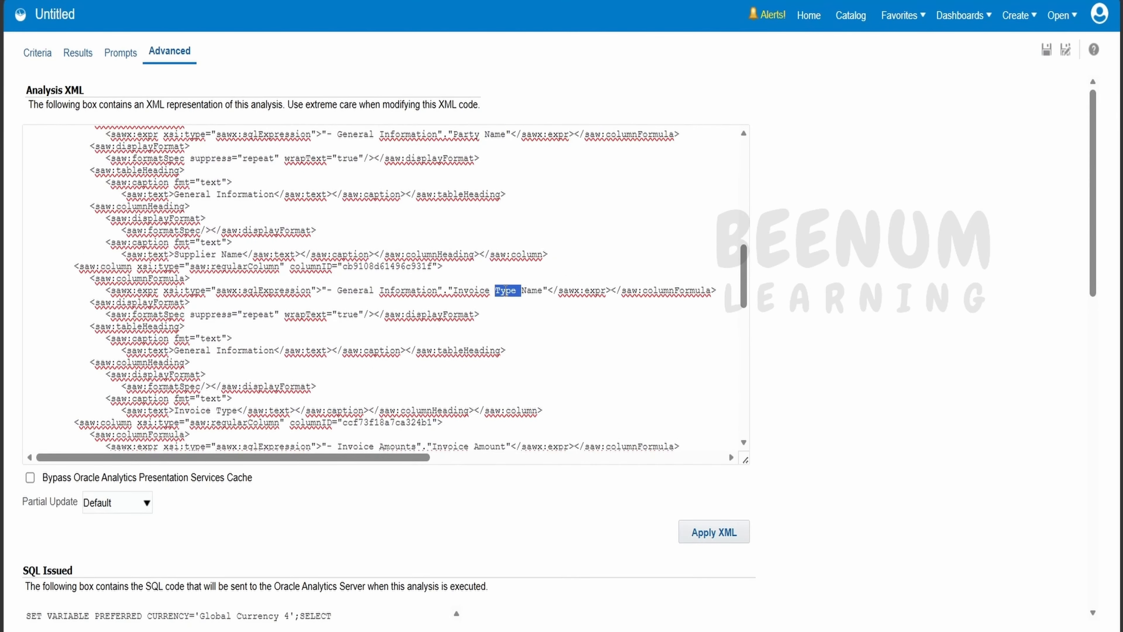
scroll(503, 283, "down", 5)
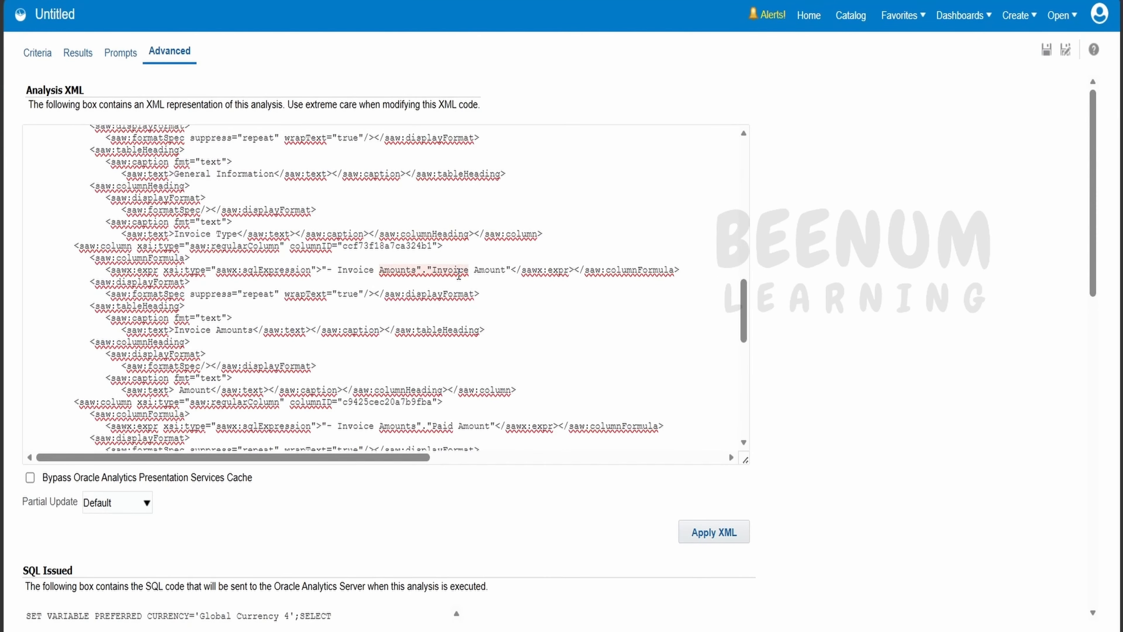
scroll(459, 279, "down", 5)
scroll(467, 256, "down", 10)
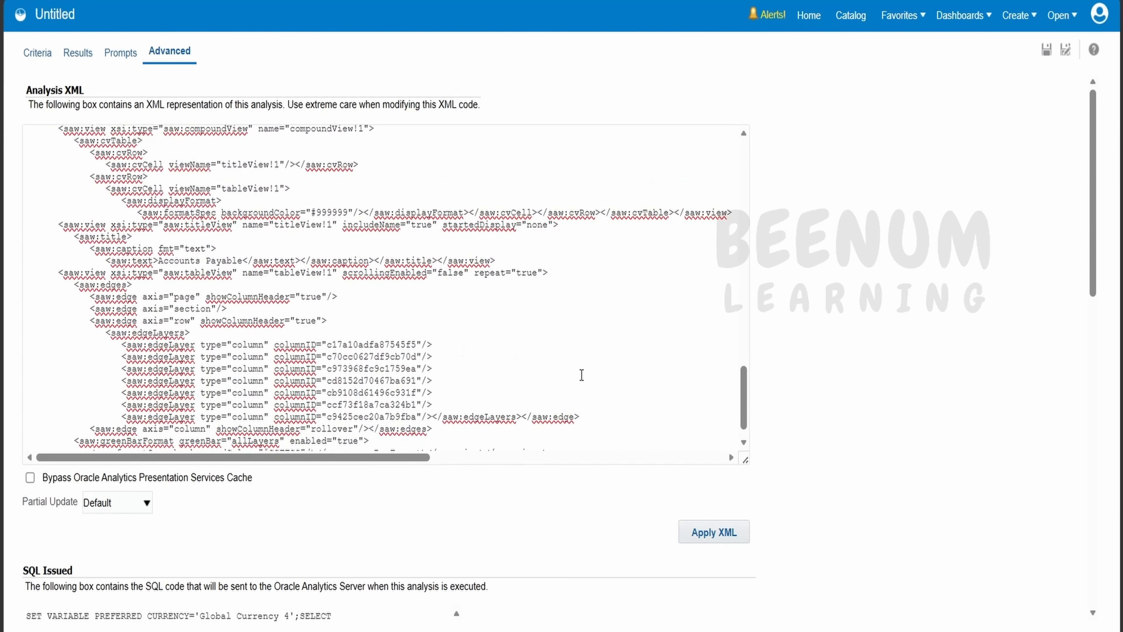
Enlarge the SQL Issued box and examine the query's selected columns, ordering and row limit.
scroll(486, 376, "down", 8)
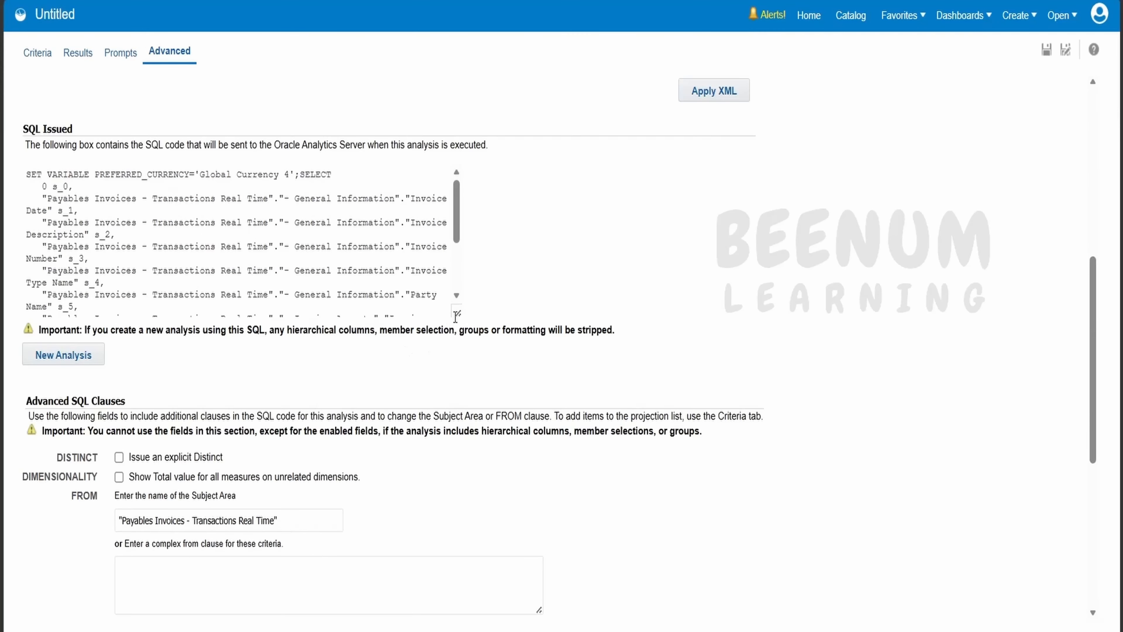
left_click_drag(456, 316, 745, 416)
scroll(384, 334, "up", 4)
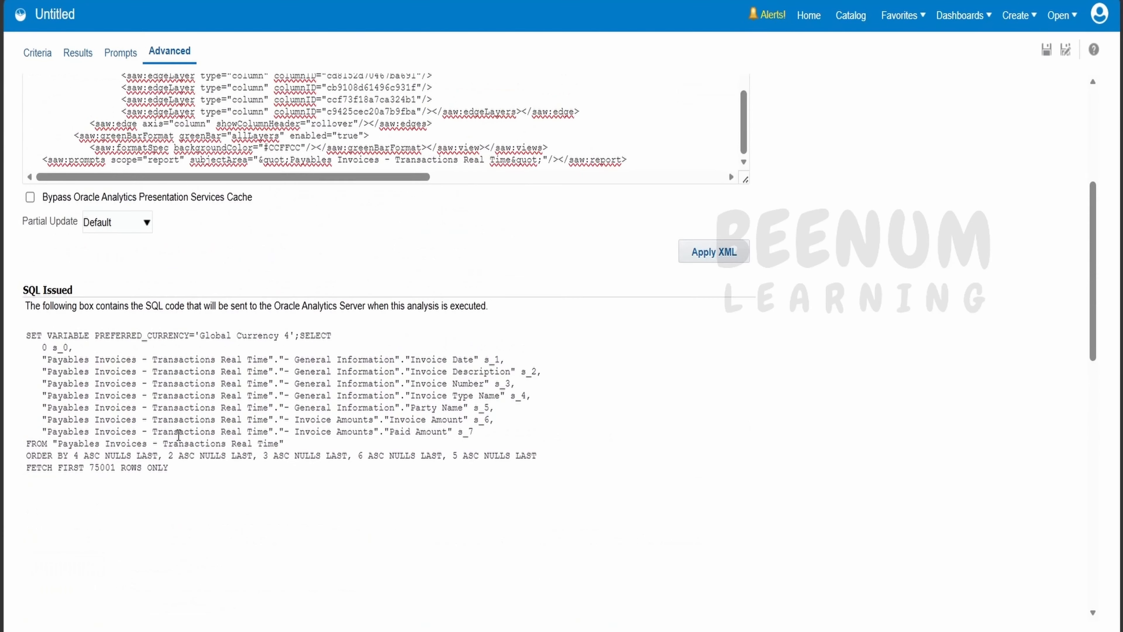
left_click_drag(410, 360, 544, 471)
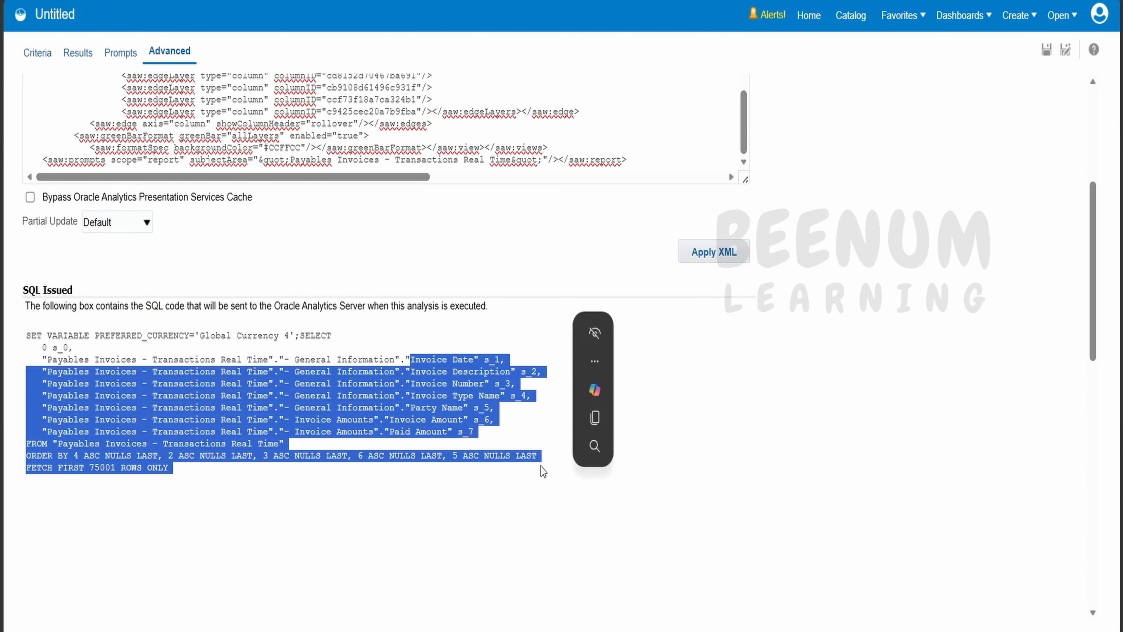
scroll(543, 471, "up", 6)
Return to the analysis criteria and review the Description column's options, the columns available for filtering and the General Information fields.
left_click(42, 60)
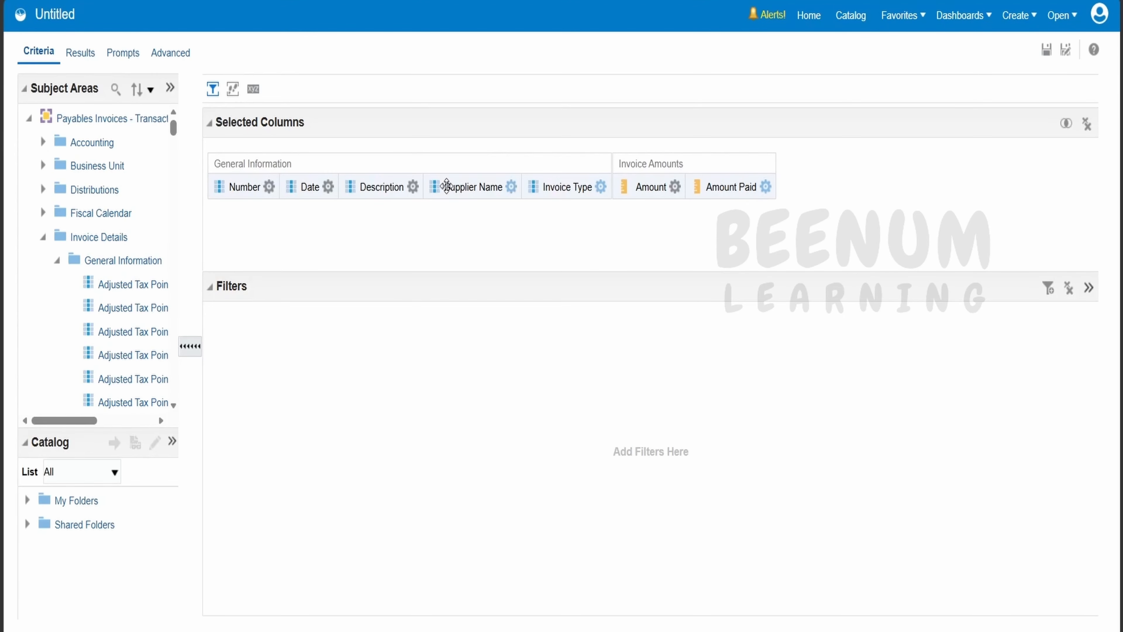
left_click(413, 186)
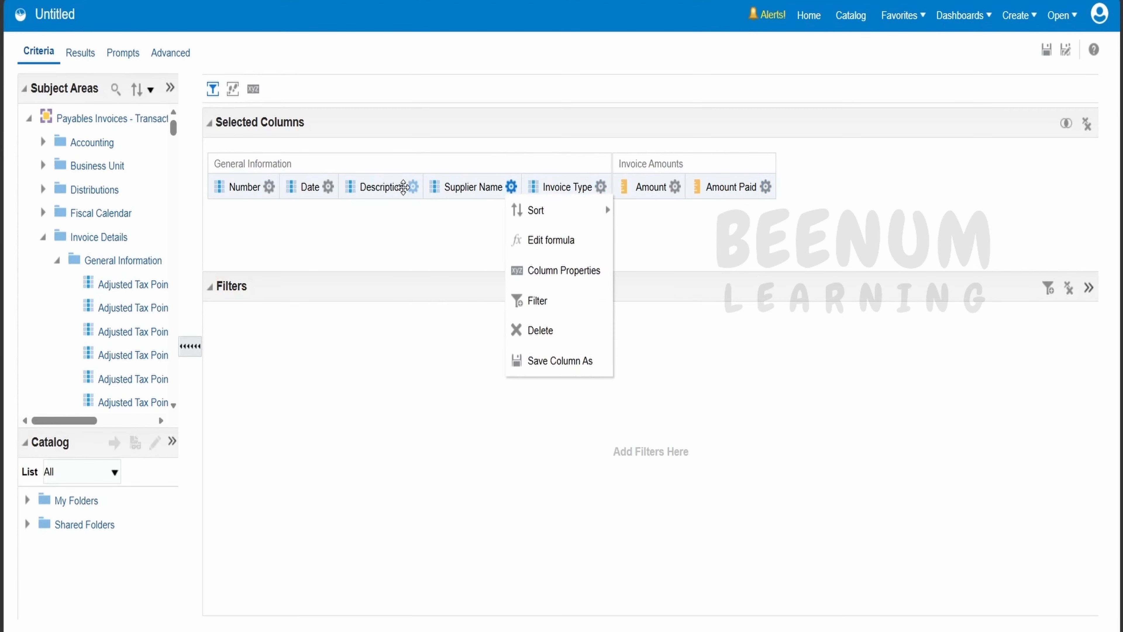
left_click(1047, 291)
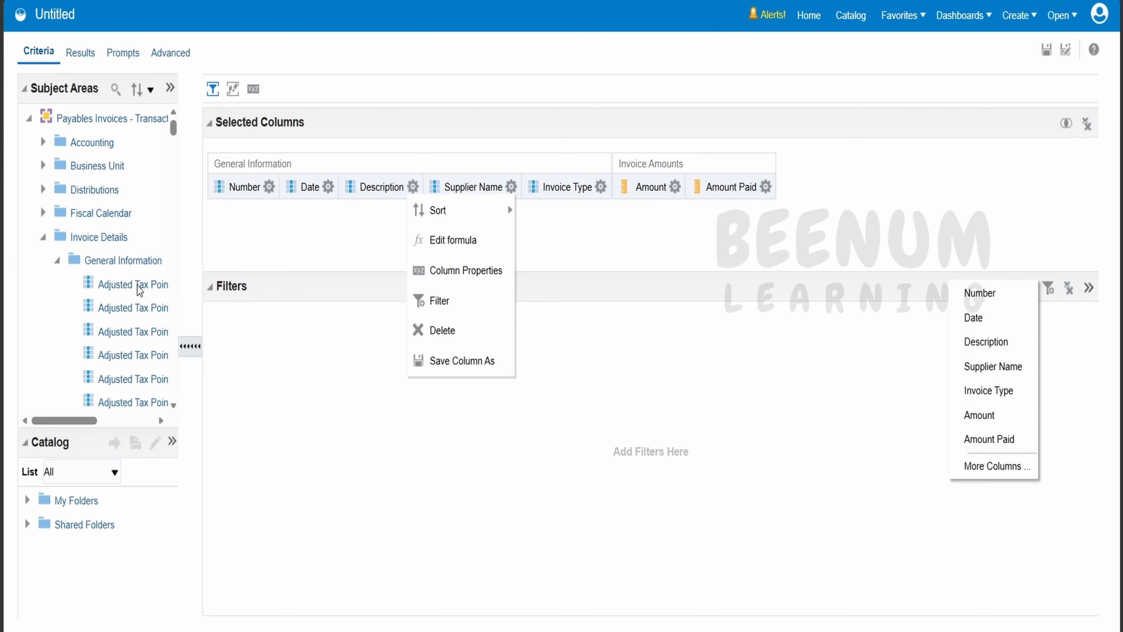
scroll(139, 290, "down", 15)
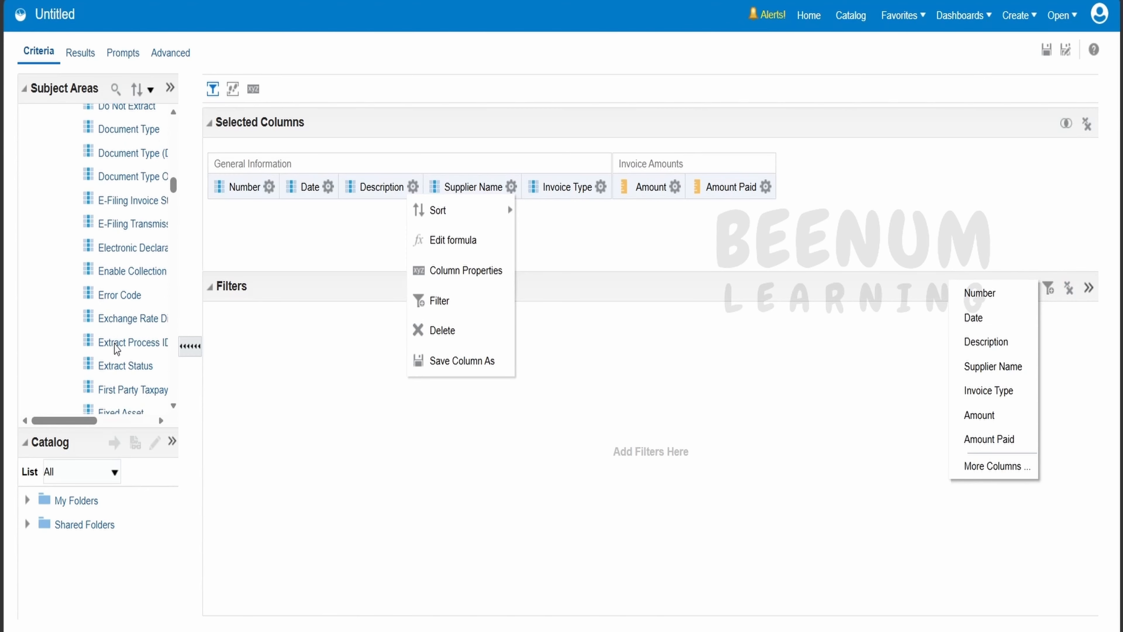
Add the Invoice Currency column from the Invoice Amounts folder between Number and Date, and check it in the results.
scroll(116, 348, "down", 20)
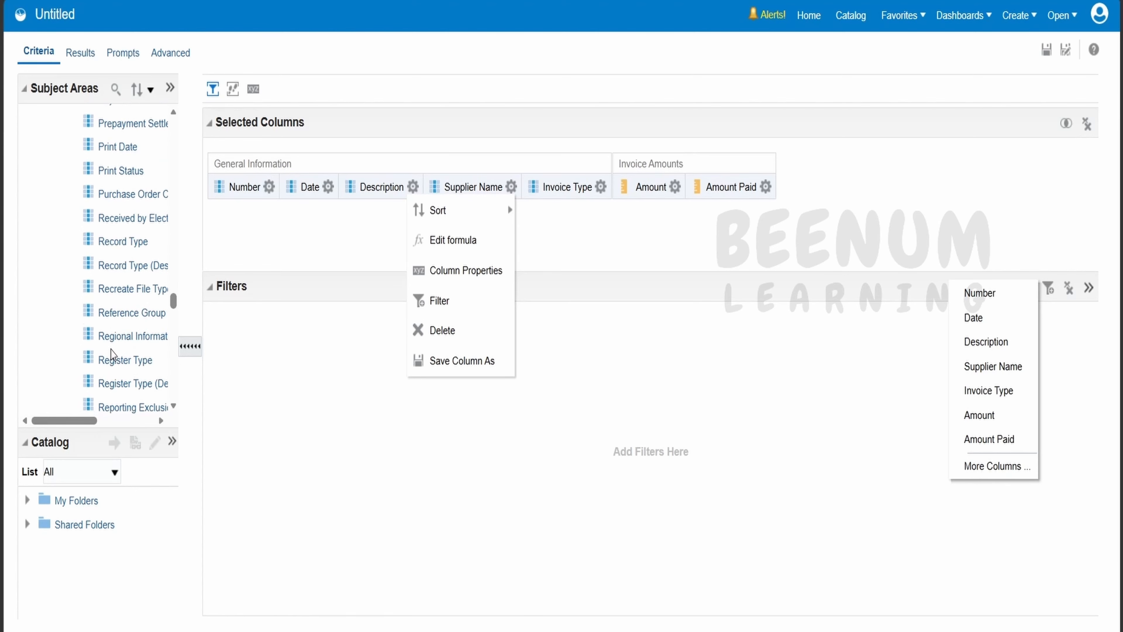
scroll(111, 354, "down", 15)
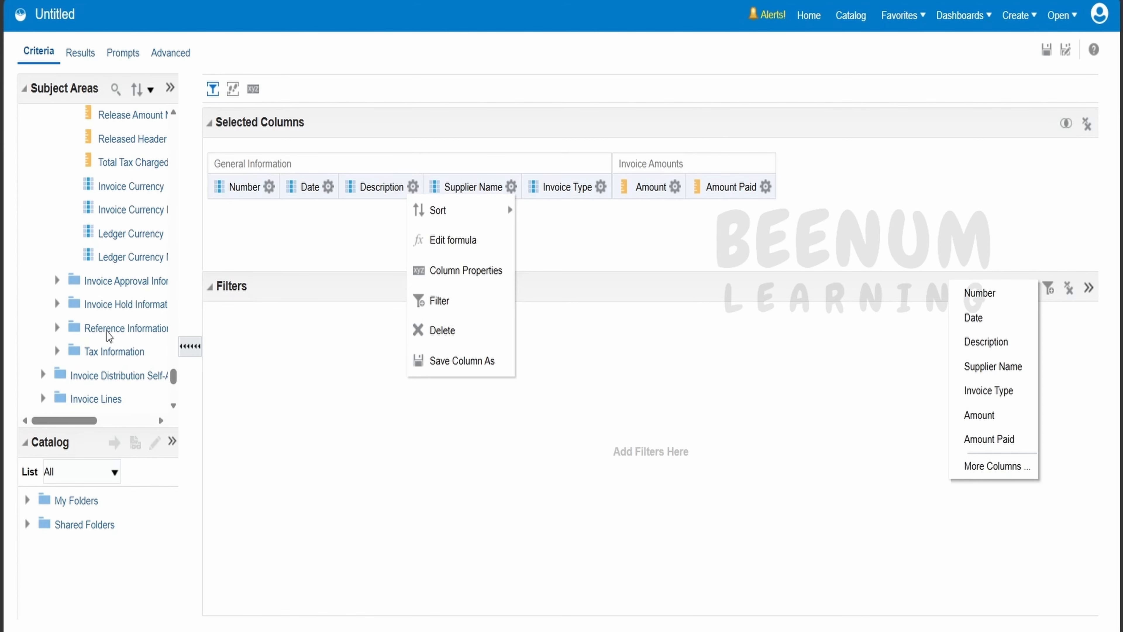
scroll(99, 317, "up", 8)
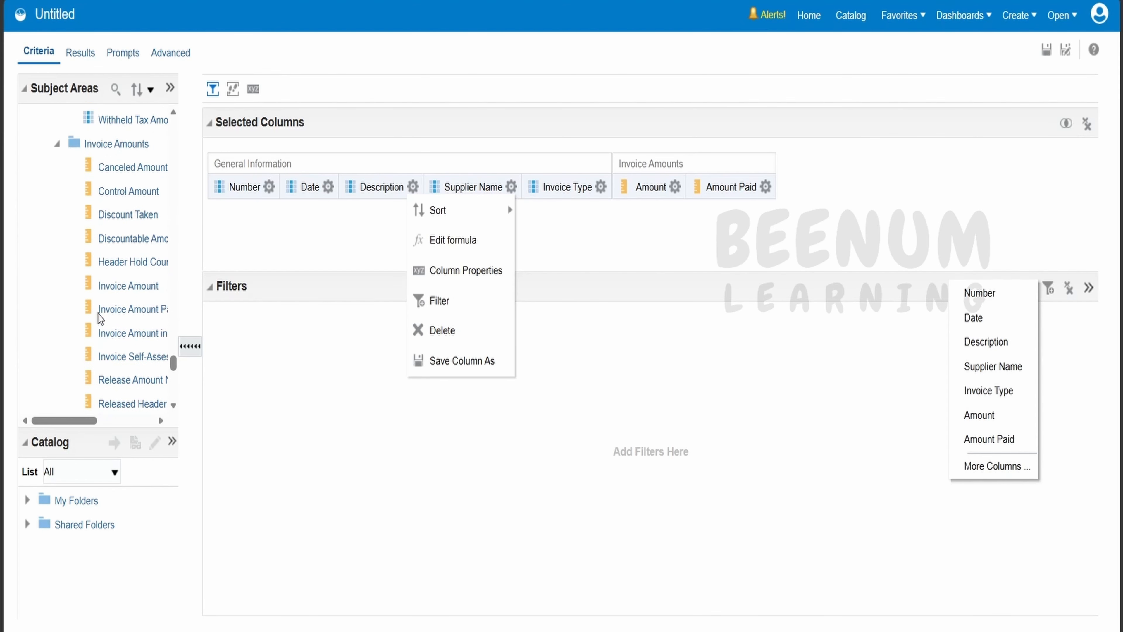
left_click_drag(132, 365, 290, 188)
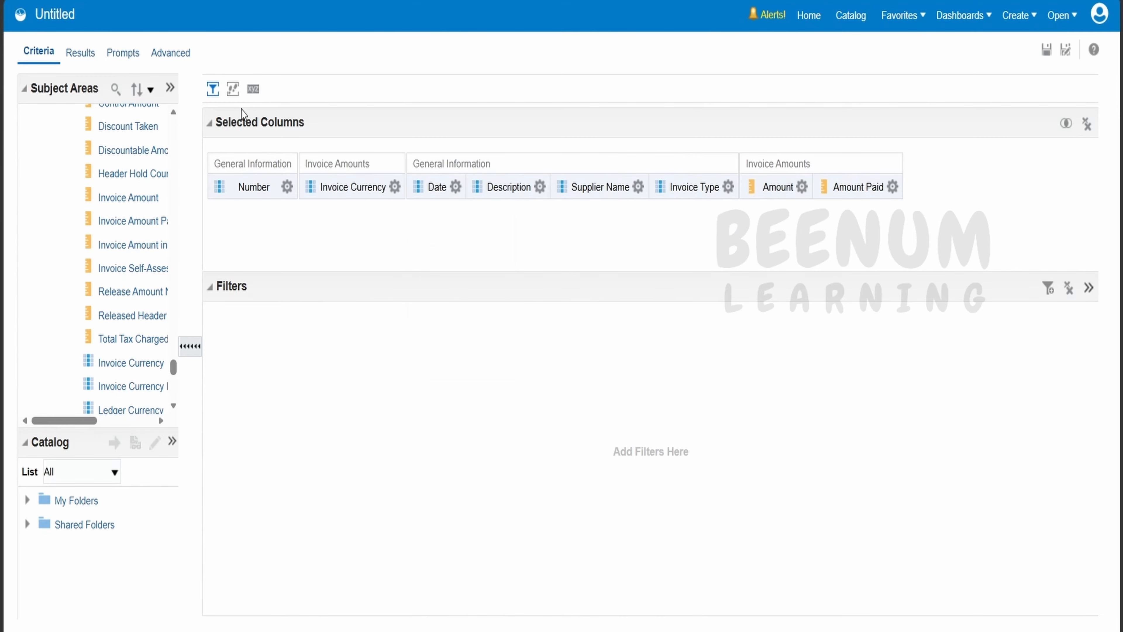
left_click(80, 53)
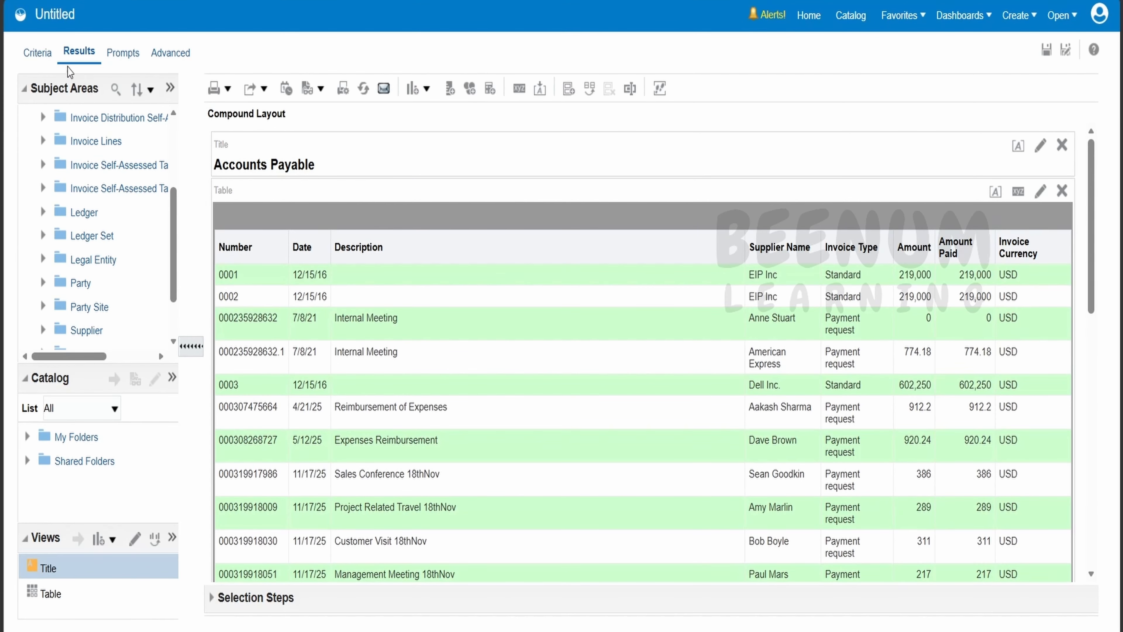
left_click(37, 52)
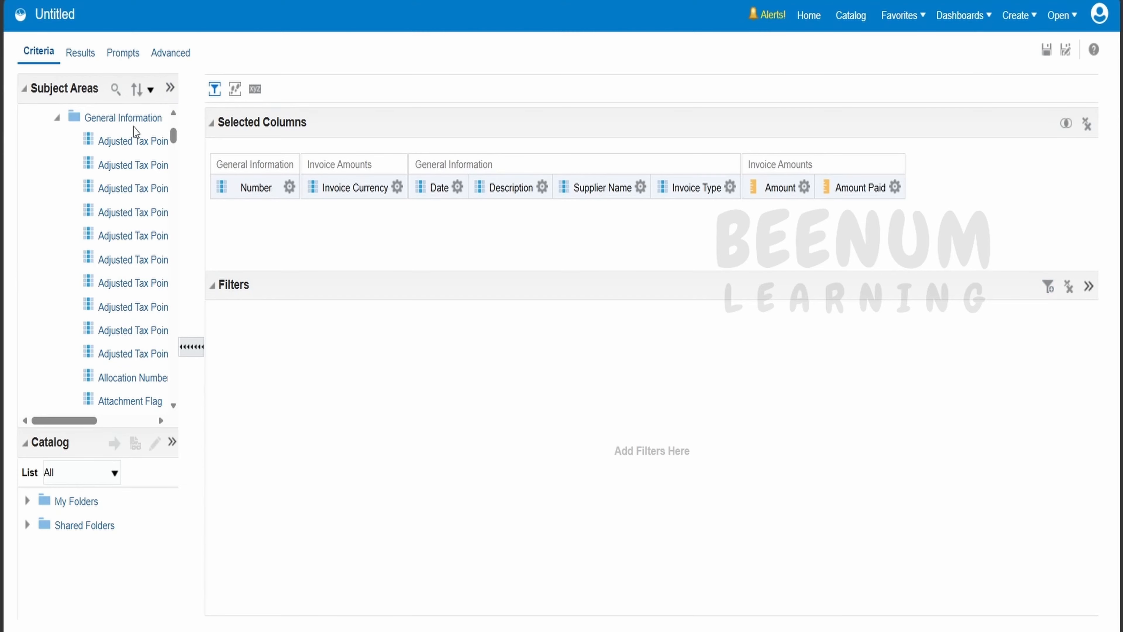
left_click(1049, 286)
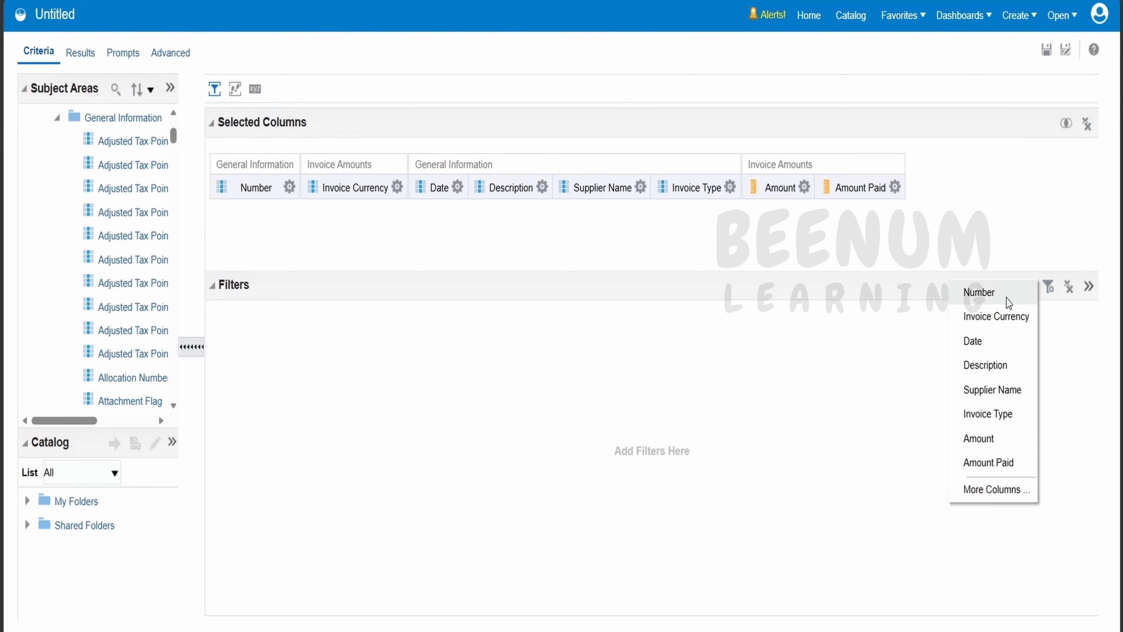
left_click(1002, 317)
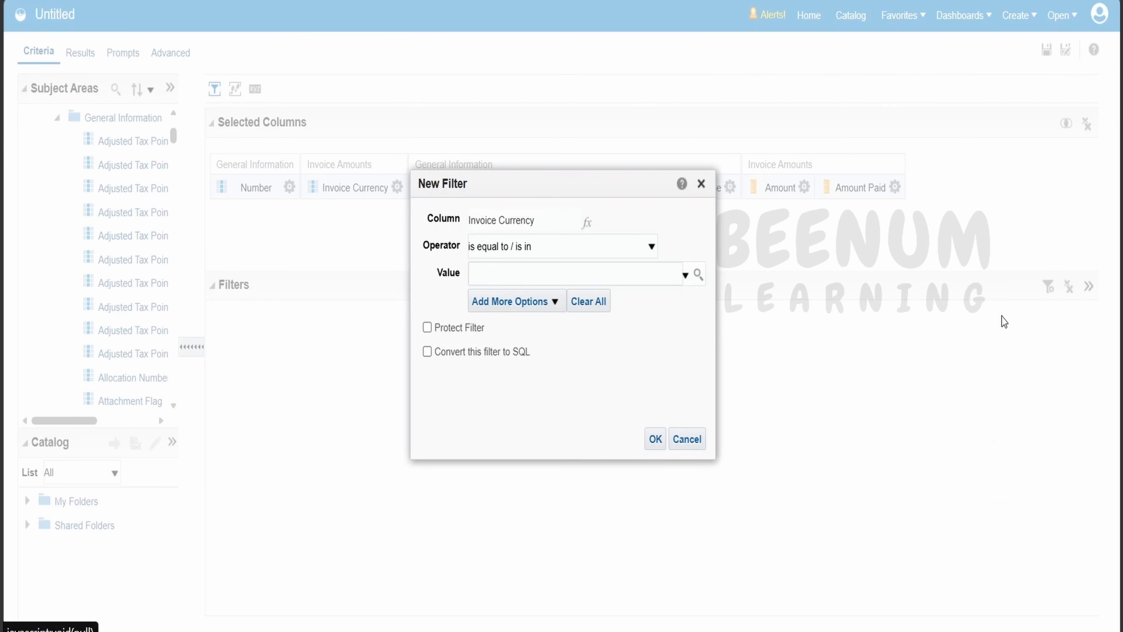
left_click(697, 441)
Filter the Invoice Currency column with the operator "is equal to / is in" and the value USD.
left_click(398, 188)
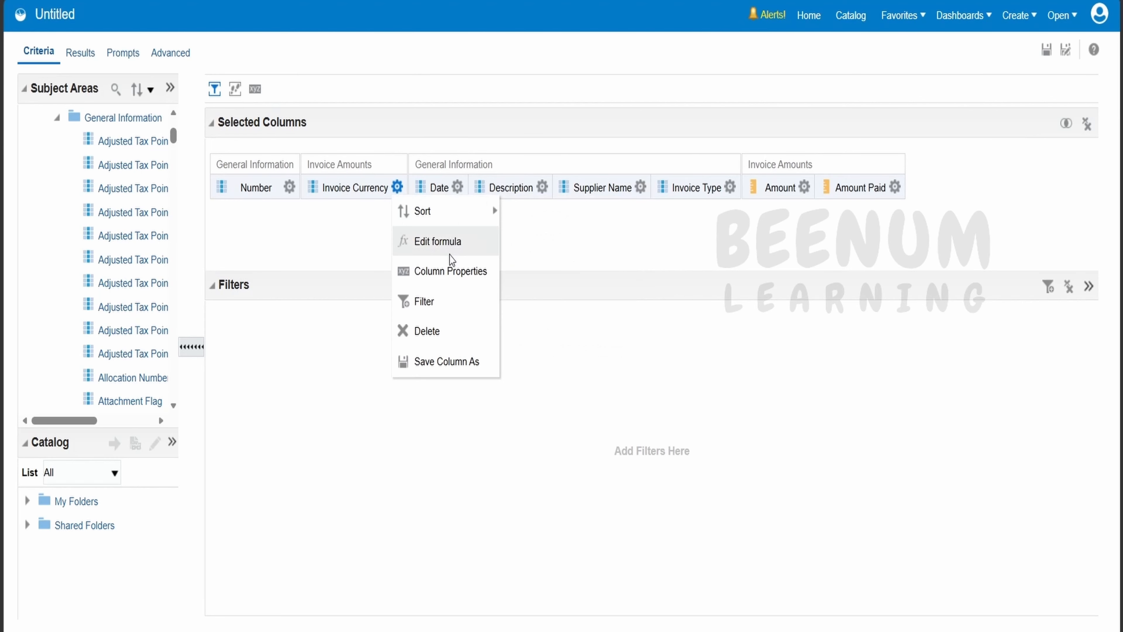
left_click(444, 302)
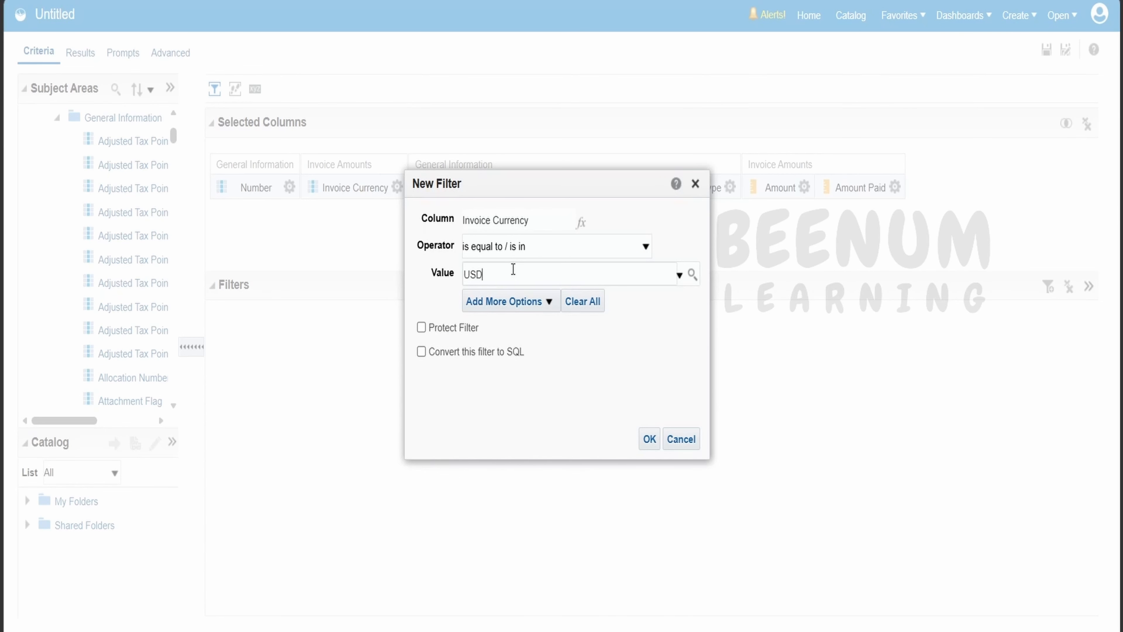
left_click(530, 302)
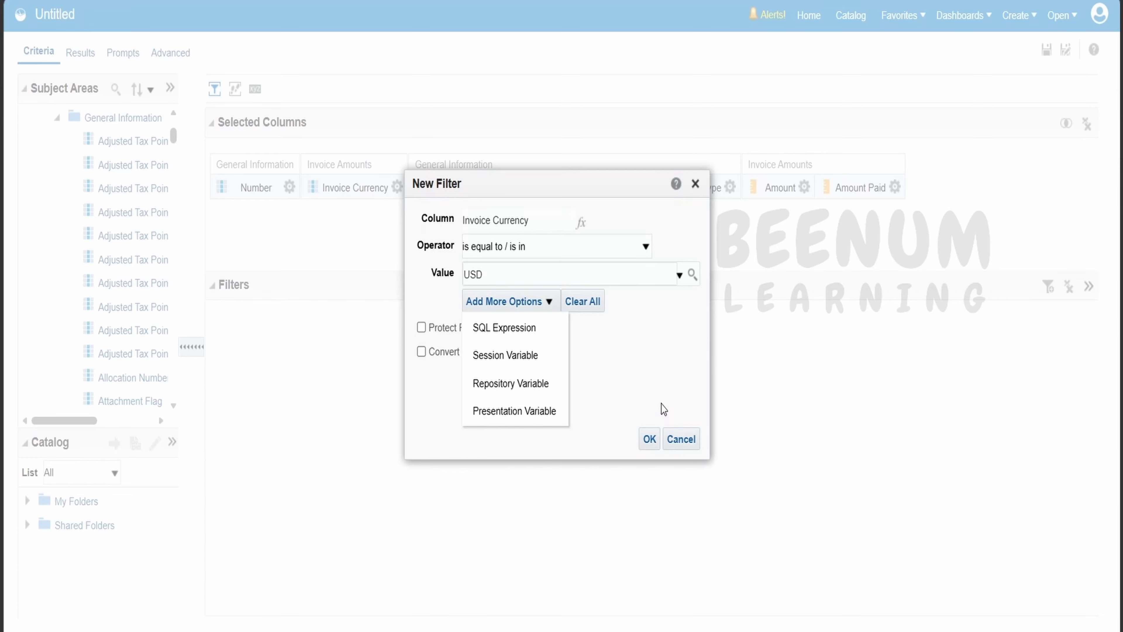
left_click(662, 395)
left_click(653, 439)
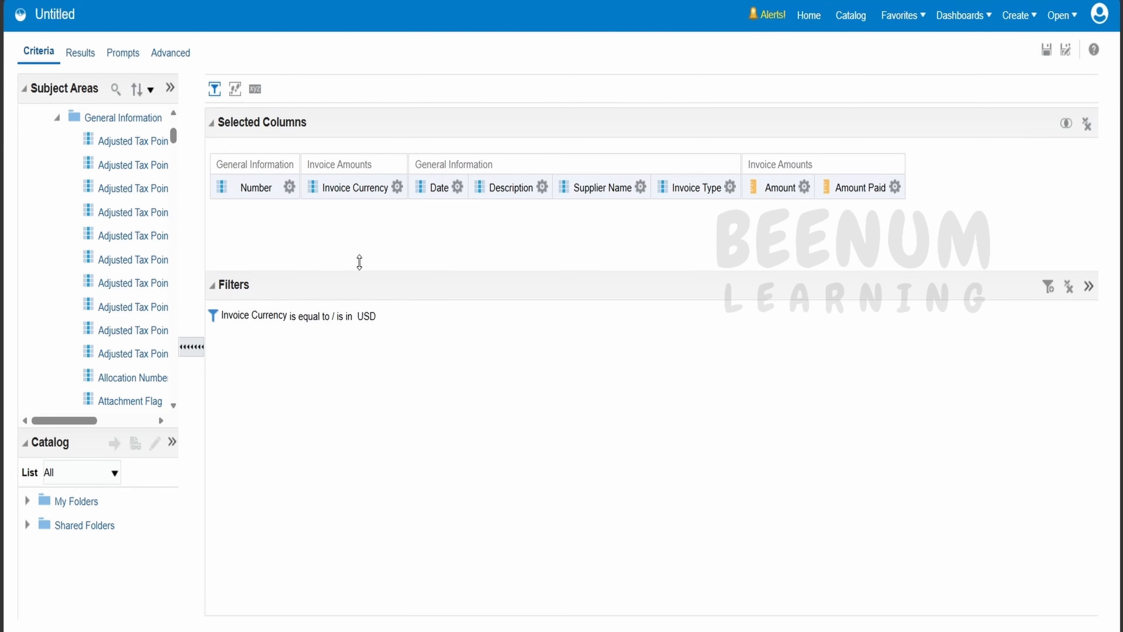
left_click(640, 188)
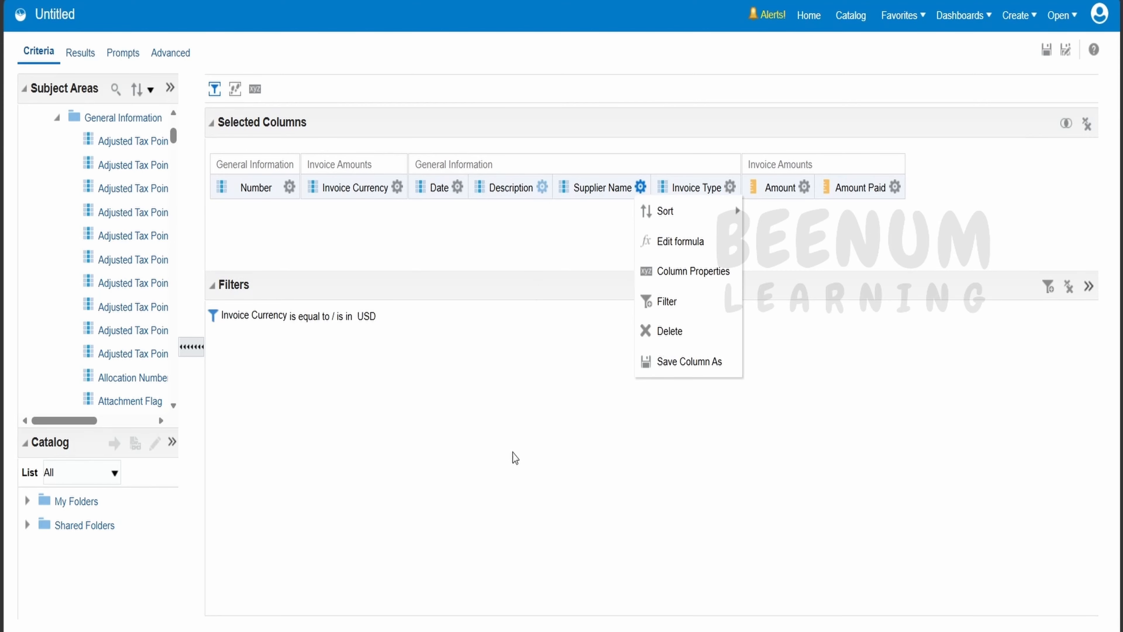
left_click(397, 187)
left_click(730, 188)
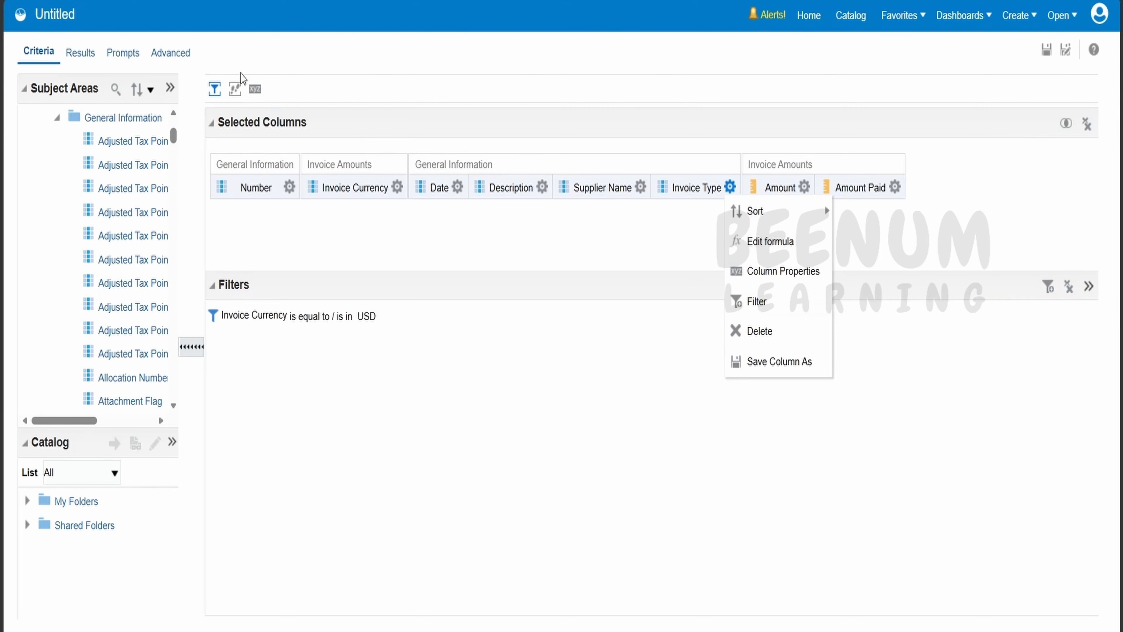
Exclude the Invoice Currency column from the results table and look through the remaining rows.
left_click(90, 56)
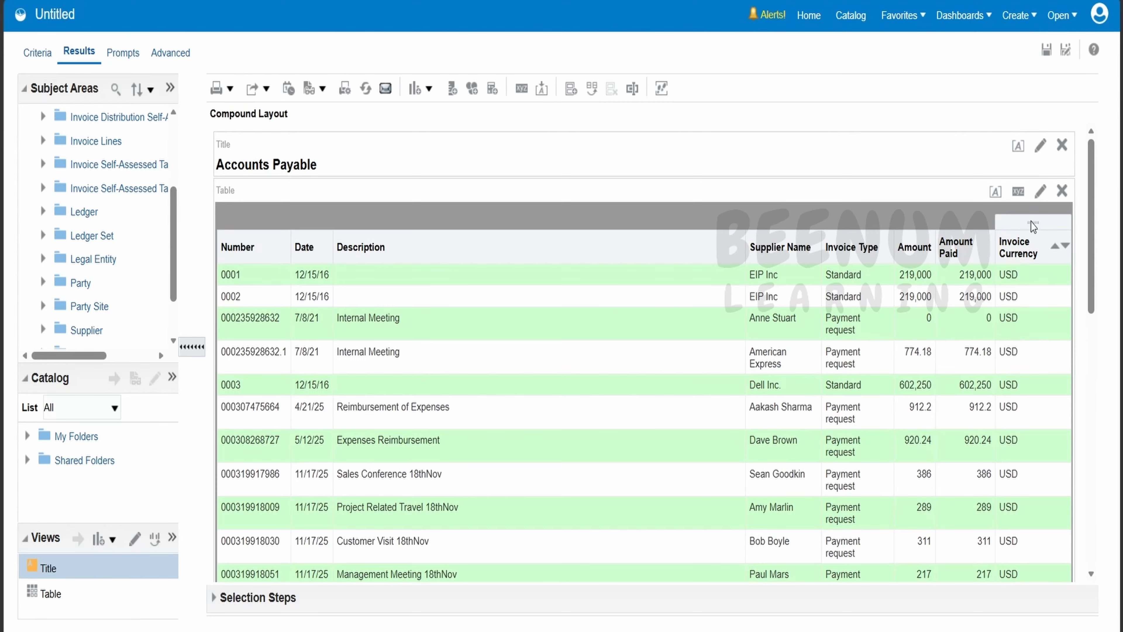
right_click(1017, 247)
left_click(1004, 445)
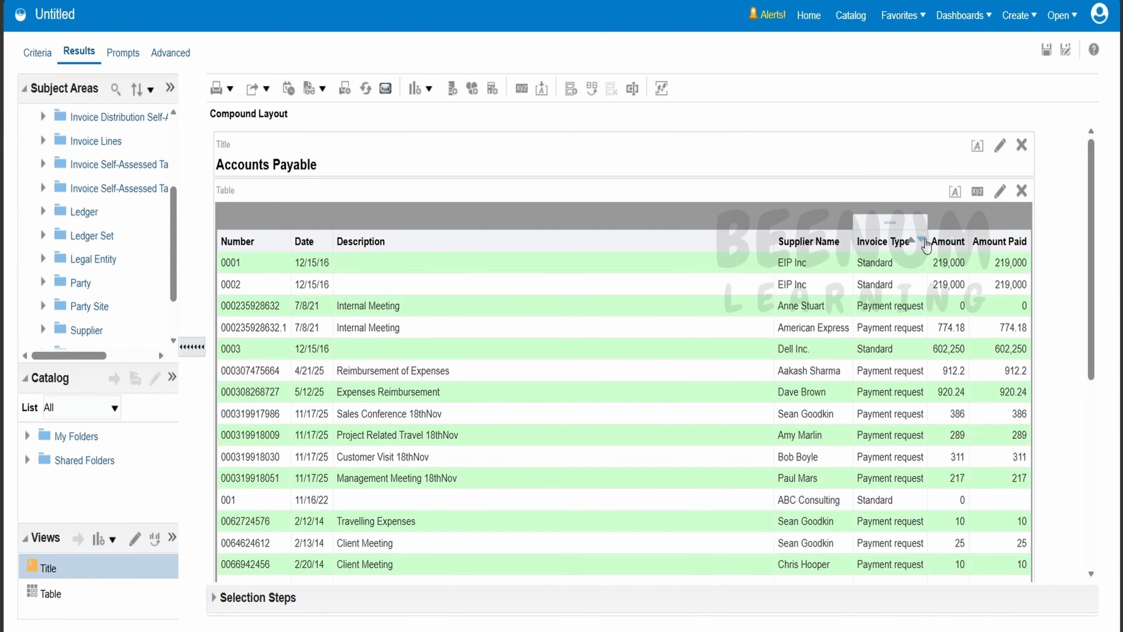
scroll(927, 246, "down", 7)
scroll(1072, 297, "up", 7)
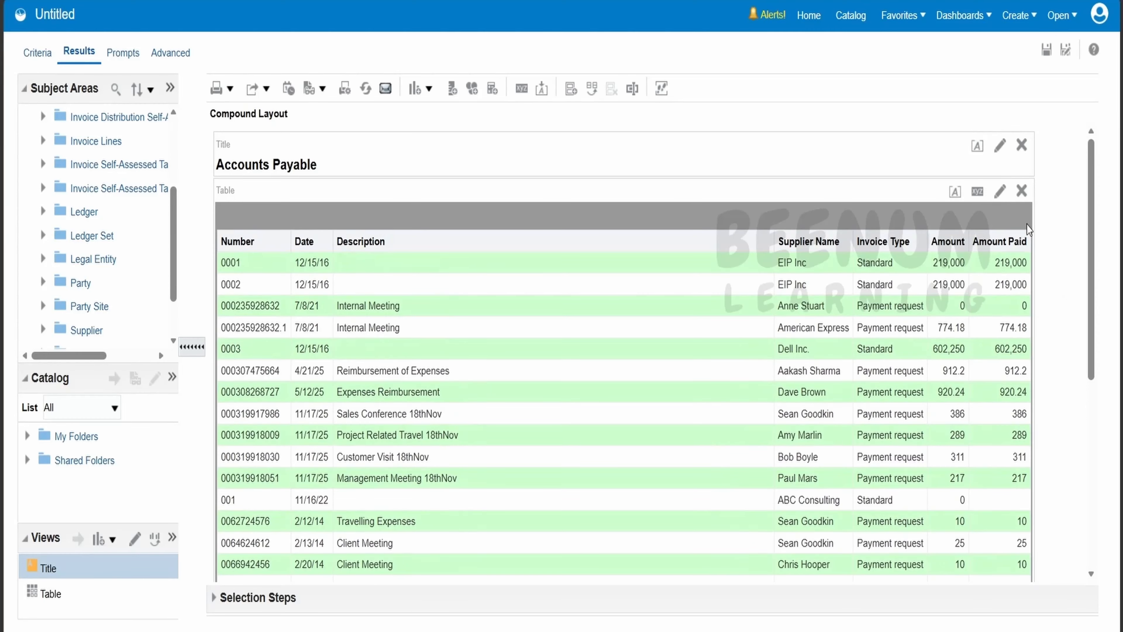
Restore the excluded Invoice Currency column to the table layout after Amount Paid and finish editing the table view.
left_click(1000, 192)
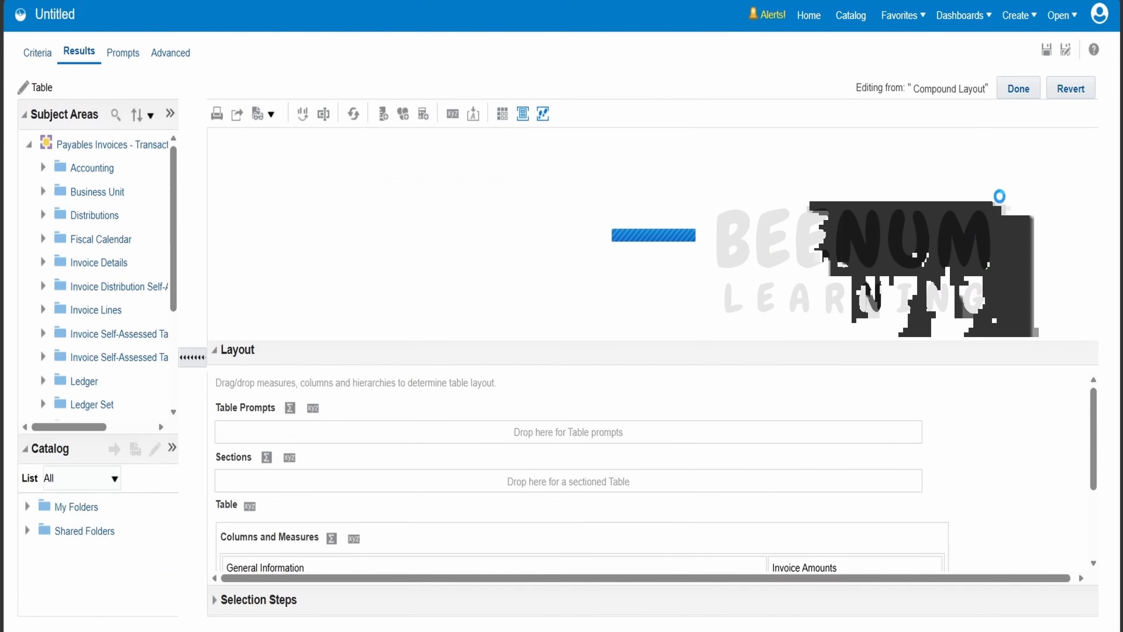
scroll(349, 465, "down", 3)
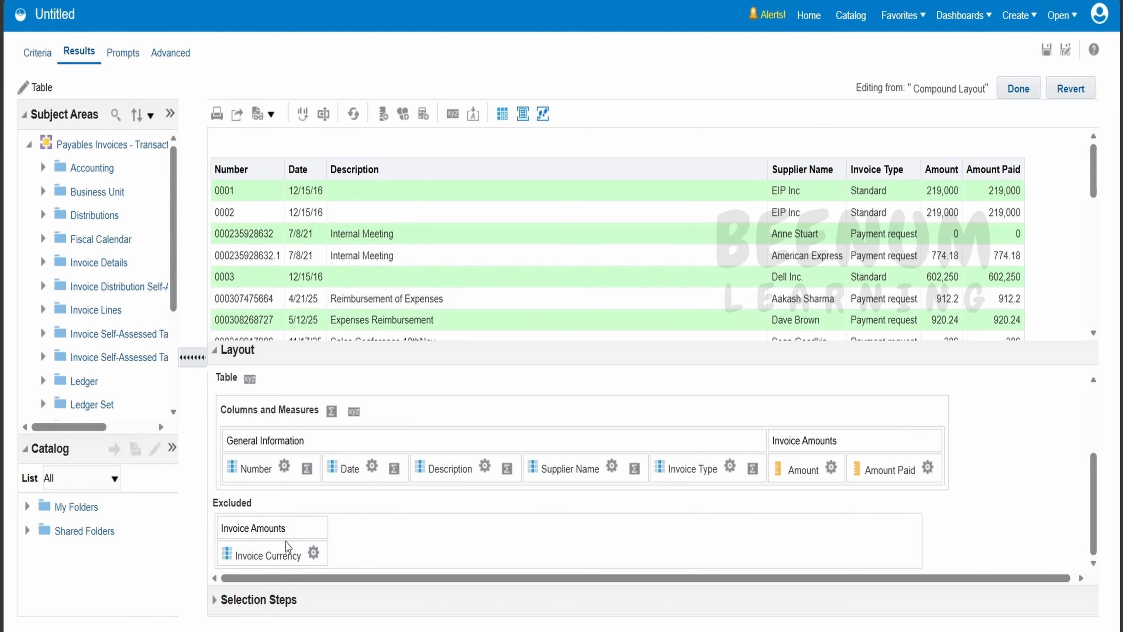
mouse_move(279, 548)
left_mouse_down()
mouse_move(521, 550)
mouse_move(877, 522)
mouse_move(943, 473)
left_mouse_up()
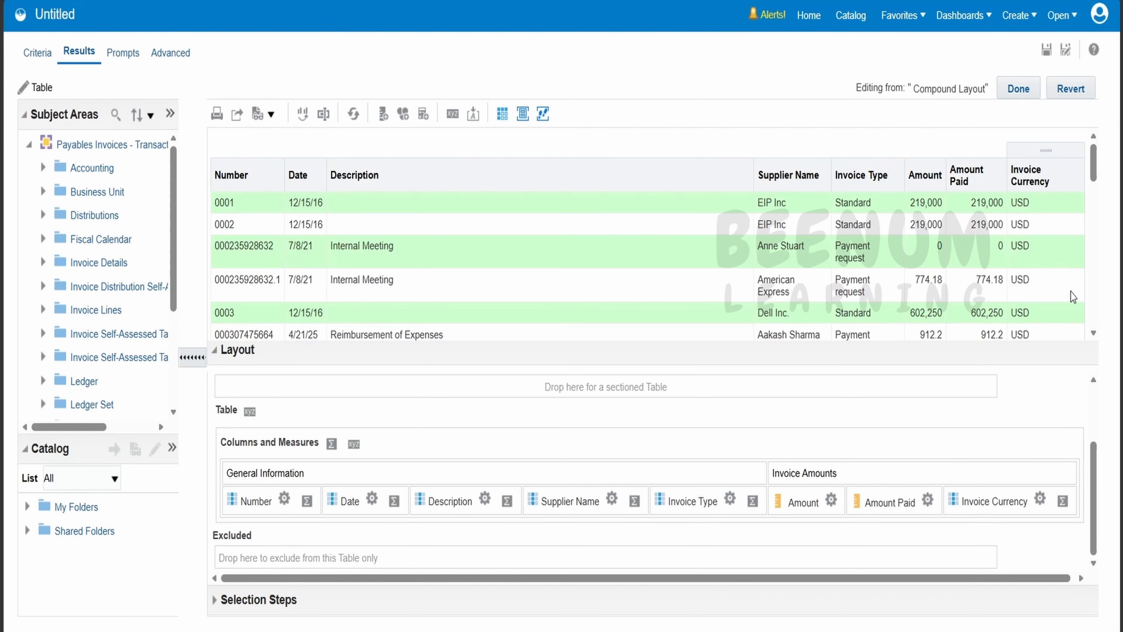
scroll(1070, 288, "down", 4)
scroll(447, 524, "up", 3)
scroll(424, 520, "down", 3)
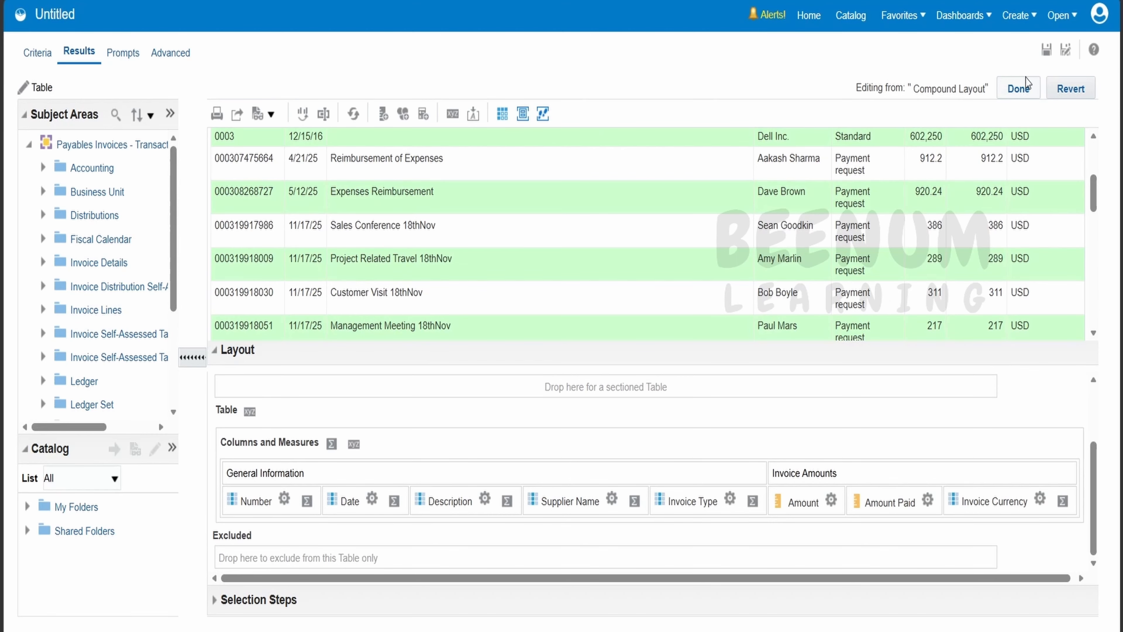
scroll(1022, 228, "up", 1)
scroll(1023, 228, "up", 4)
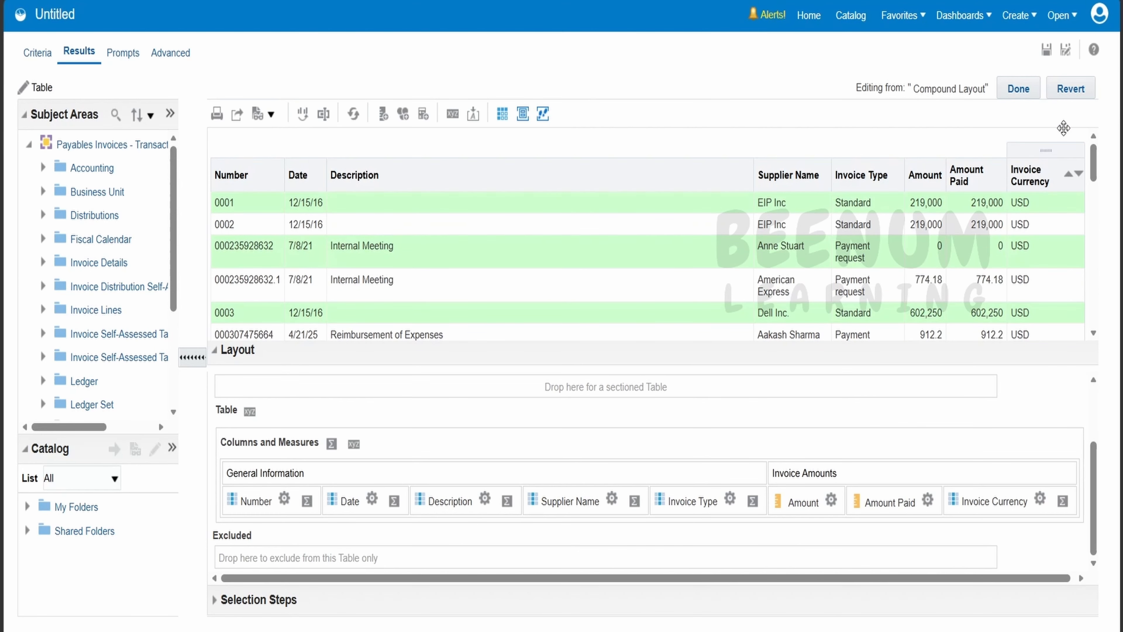
left_click(1018, 88)
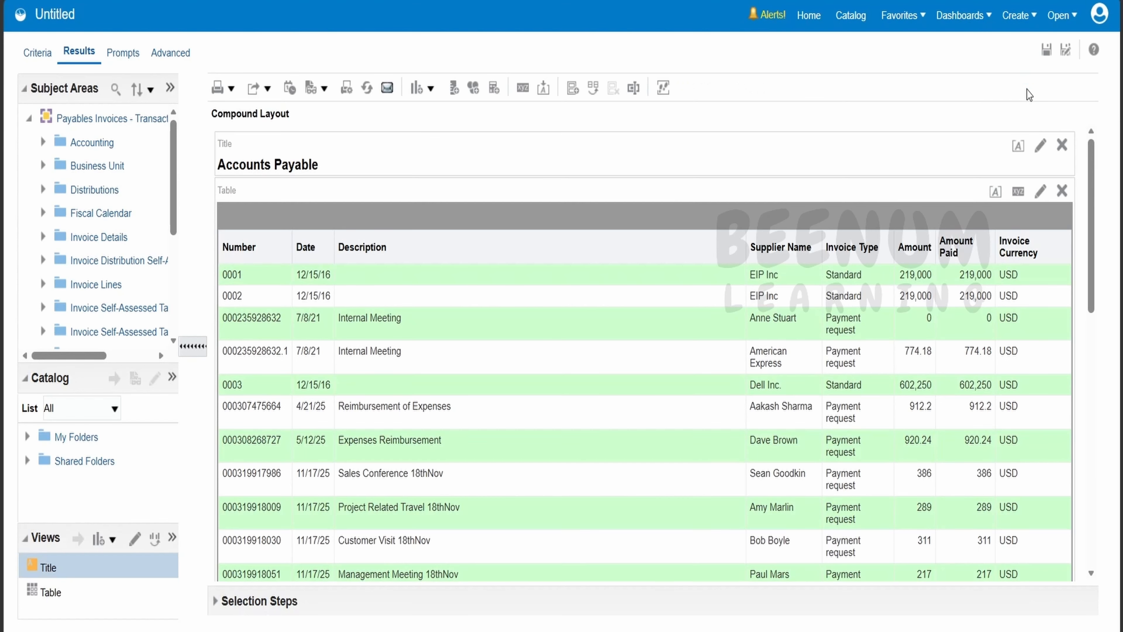
Delete the Invoice Currency column from the analysis criteria, leaving its filter in place.
left_click(38, 53)
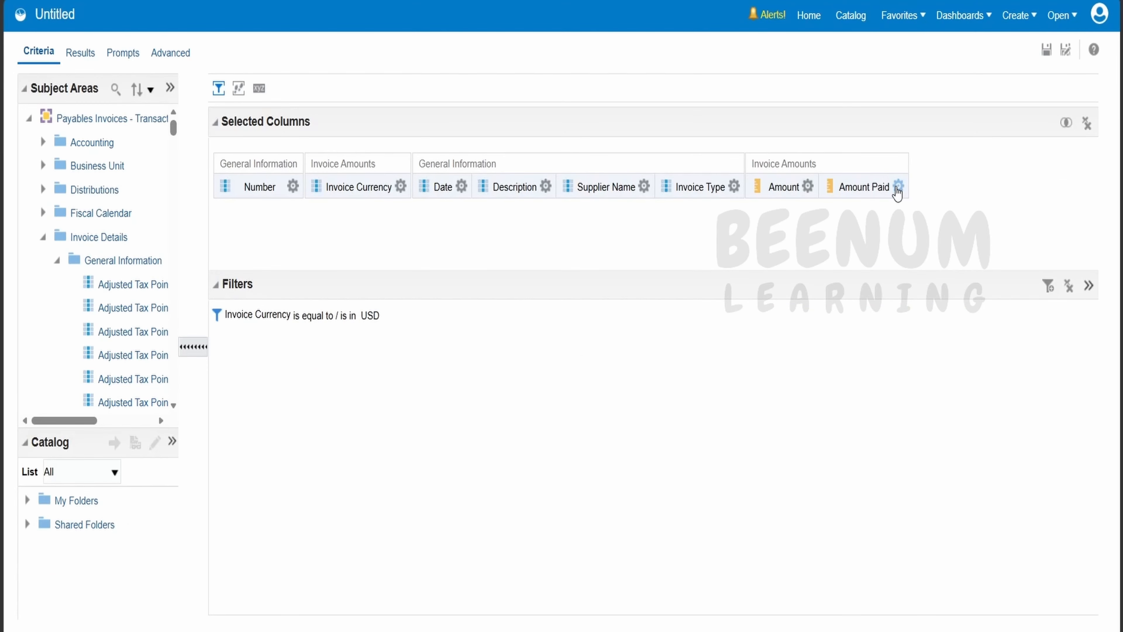
left_click(897, 186)
left_click(735, 187)
left_click(401, 186)
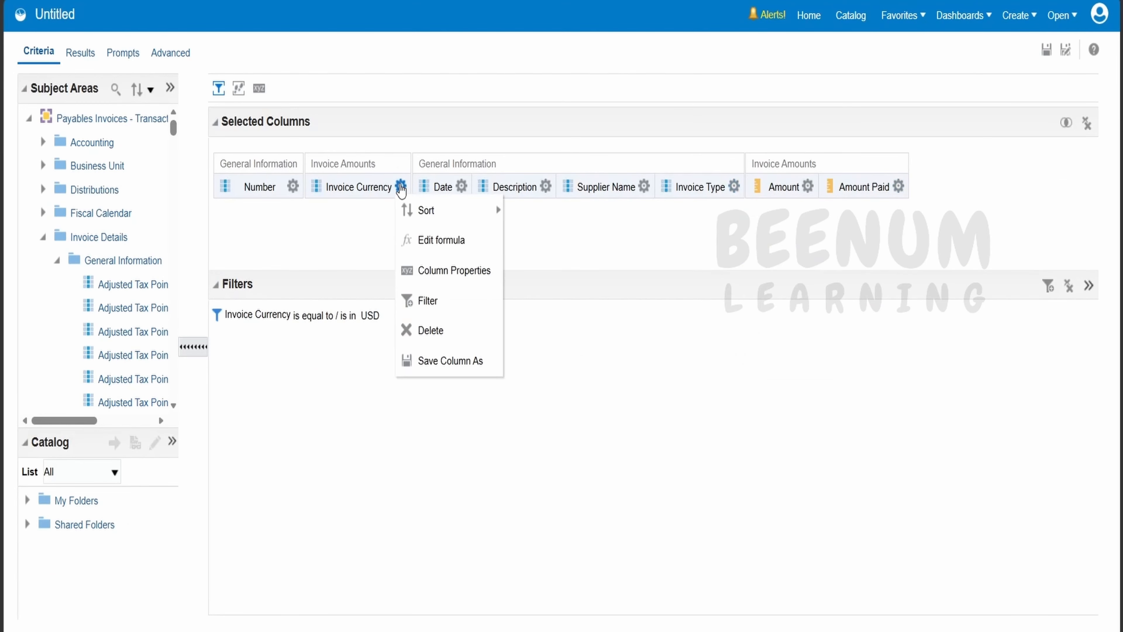
left_click(435, 331)
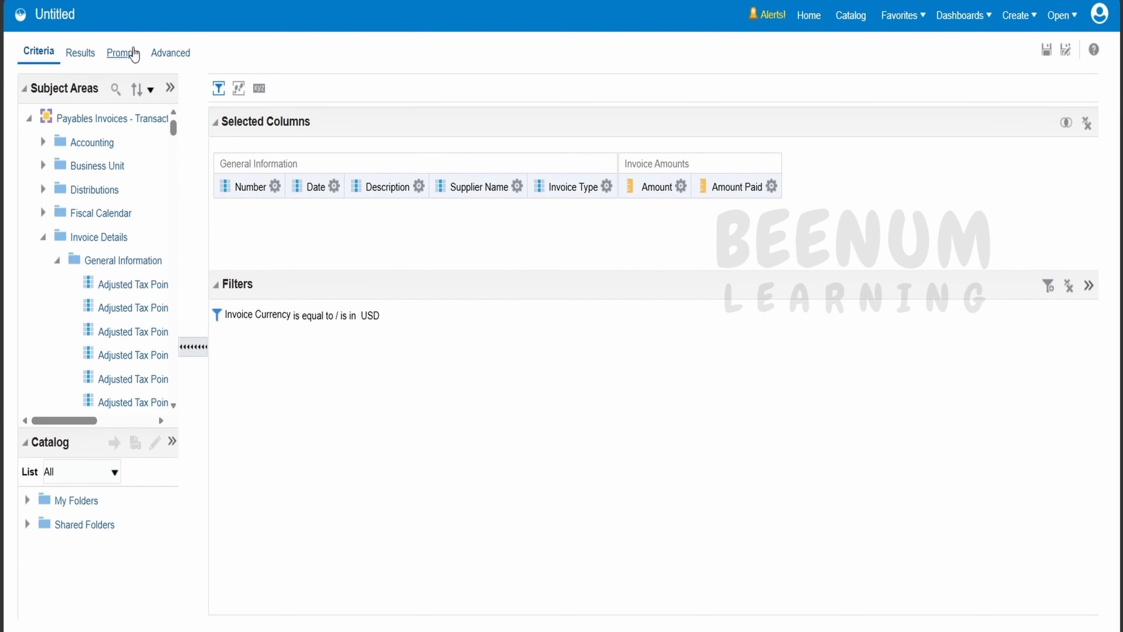
Move the Invoice Type column in the results table to the table prompts.
left_click(80, 53)
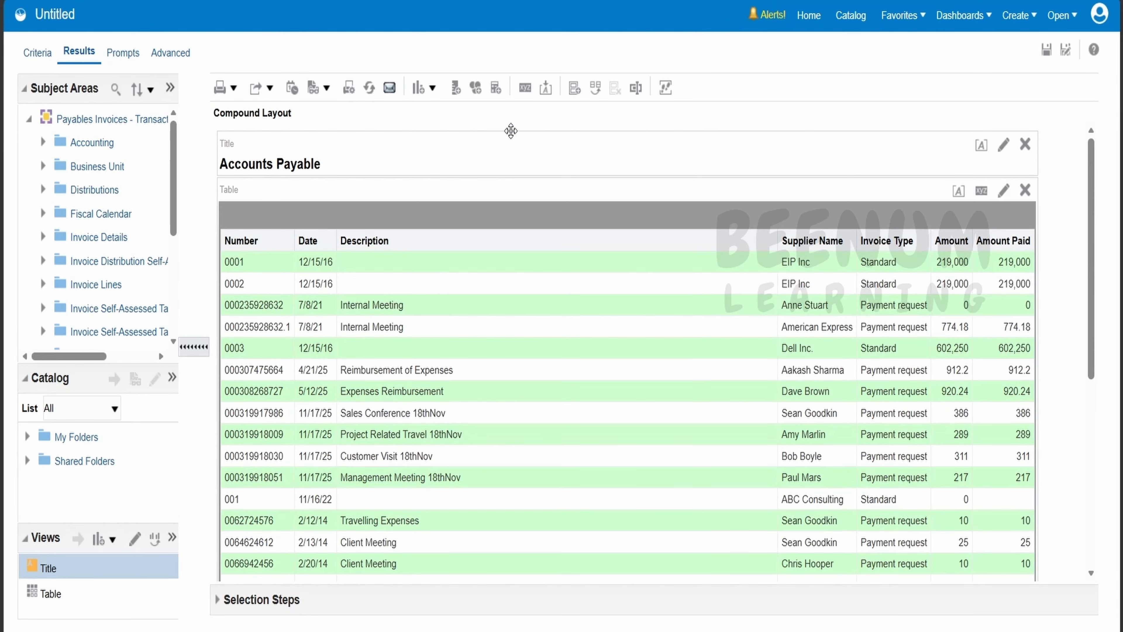
mouse_move(900, 241)
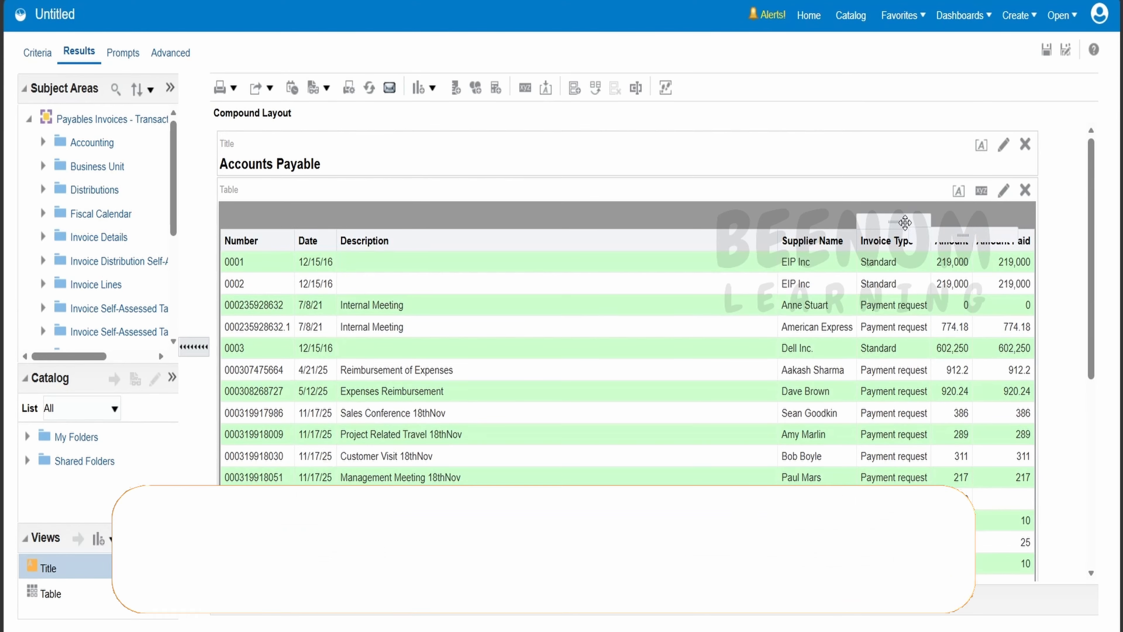
right_click(907, 220)
mouse_move(944, 473)
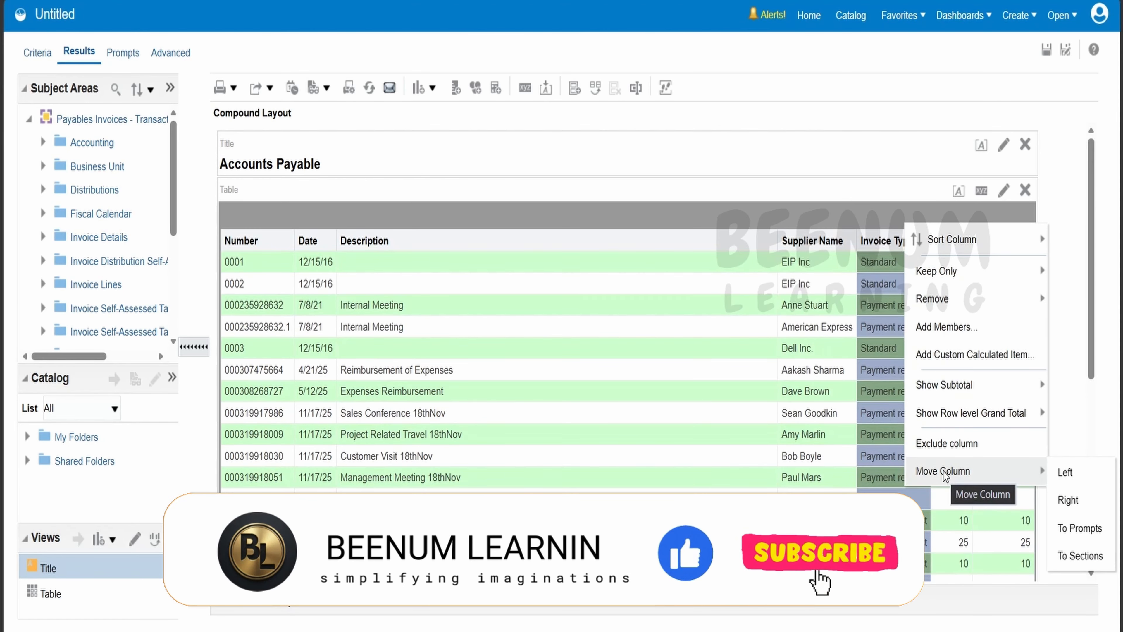
left_click(1070, 527)
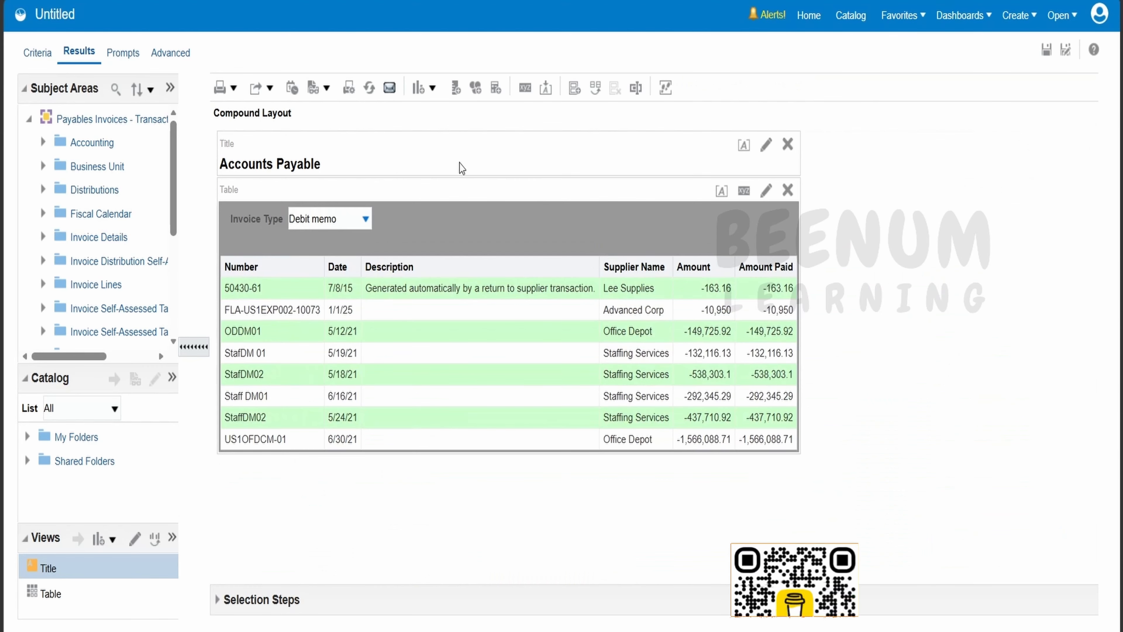
Set the Invoice Type prompt to Payment request and look through the listed invoices.
left_click(366, 219)
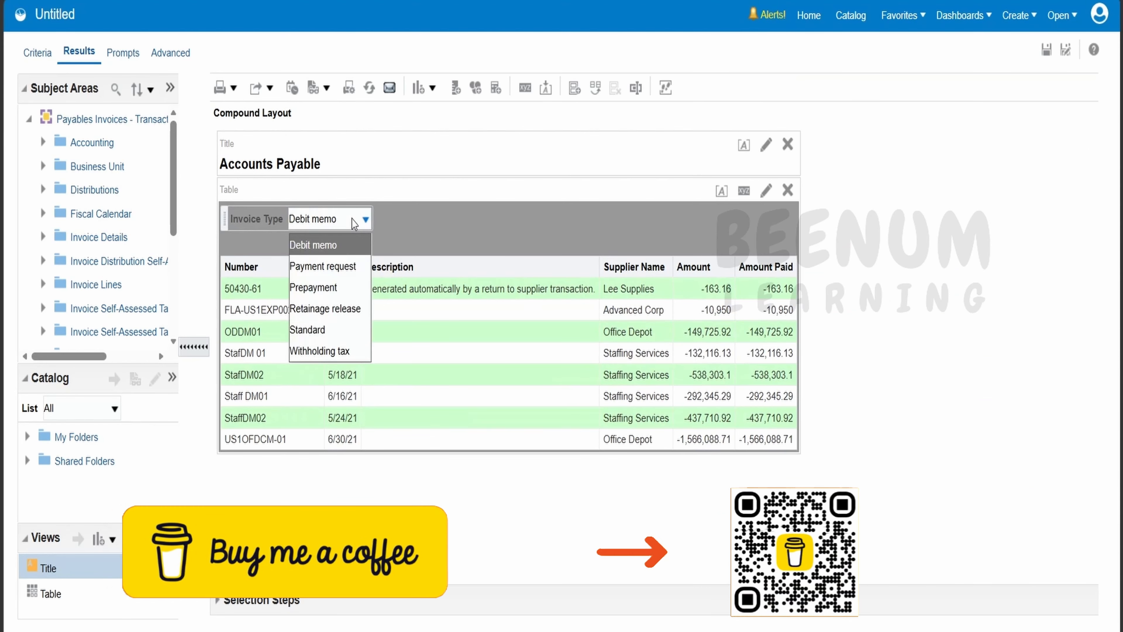
left_click(323, 266)
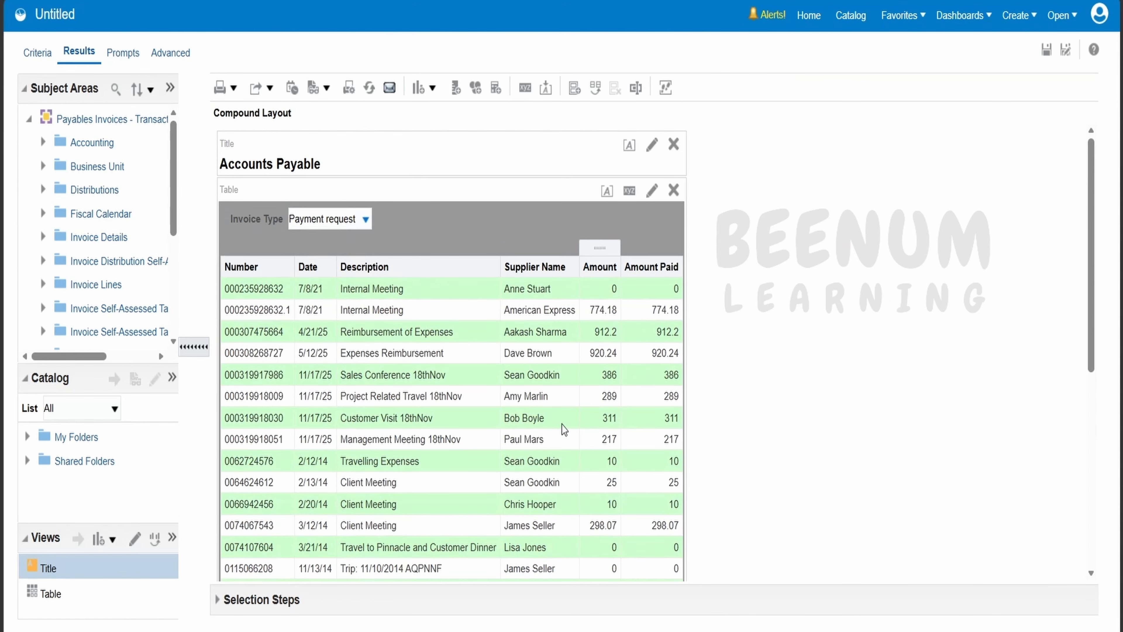
scroll(535, 455, "down", 6)
scroll(529, 455, "up", 6)
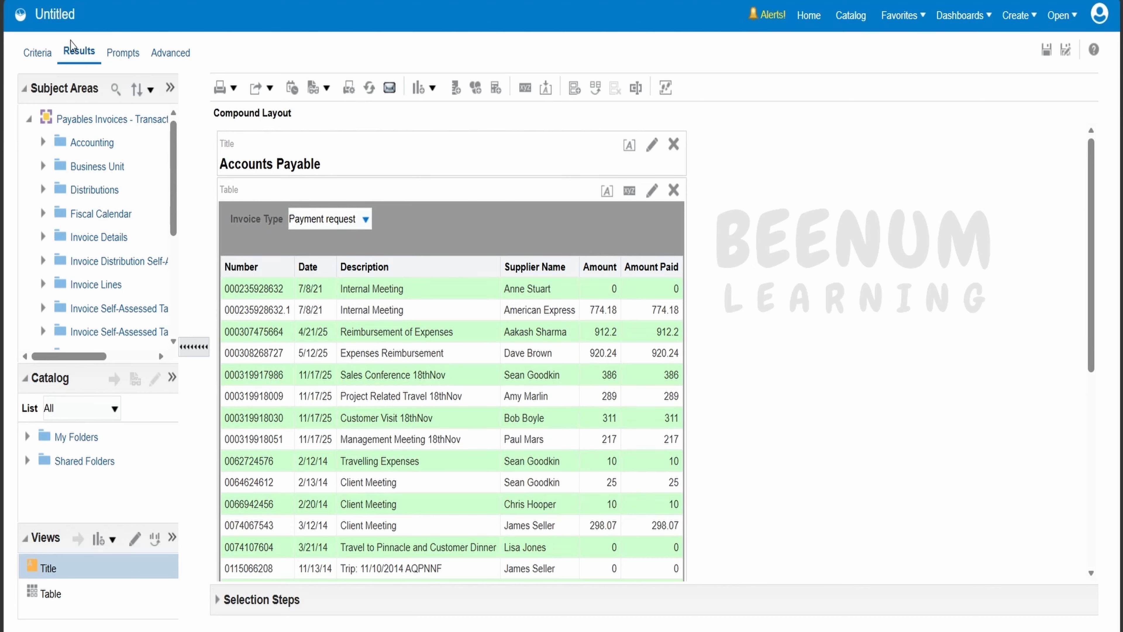
Format the Number column heading in the criteria as purple, bold, size 16, centered horizontally and vertically.
left_click(42, 55)
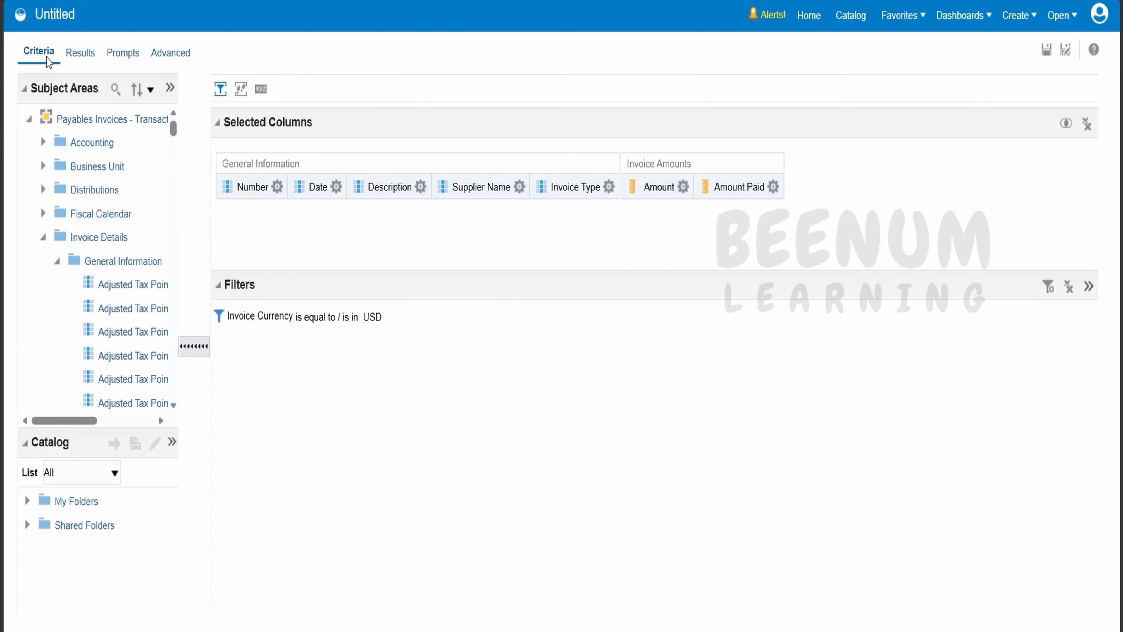
left_click(278, 188)
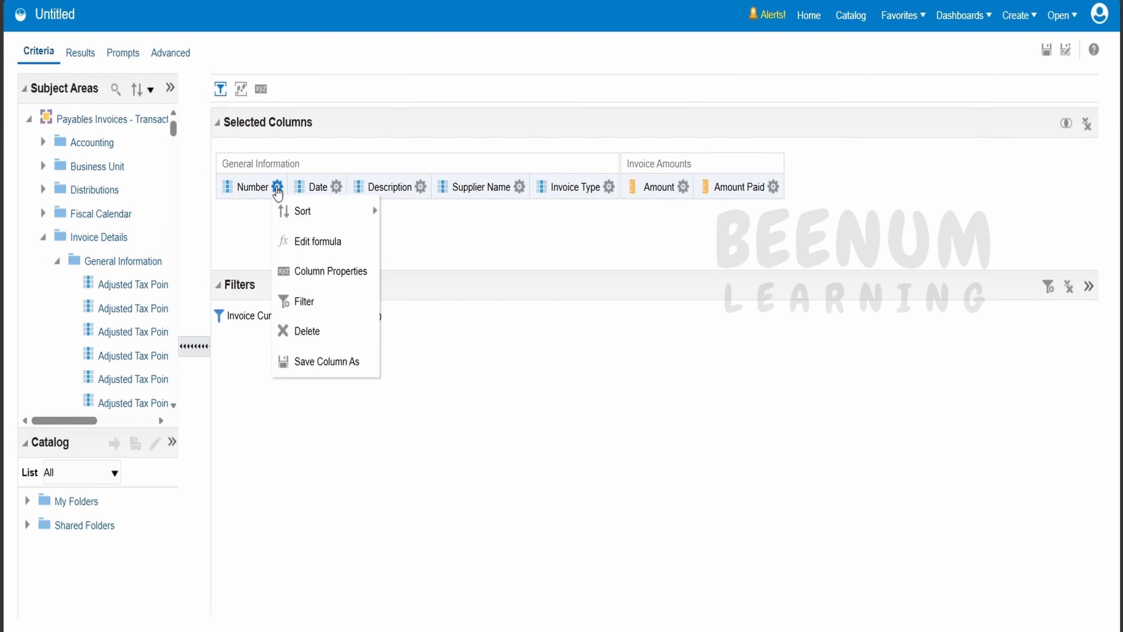
left_click(320, 285)
left_click(403, 113)
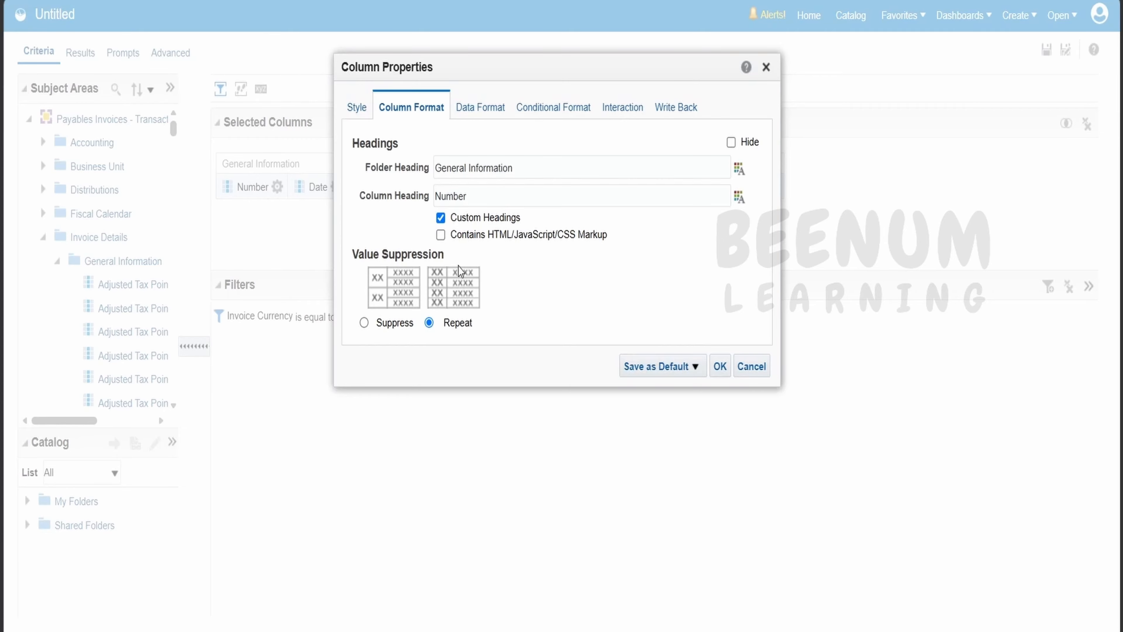
left_click(744, 203)
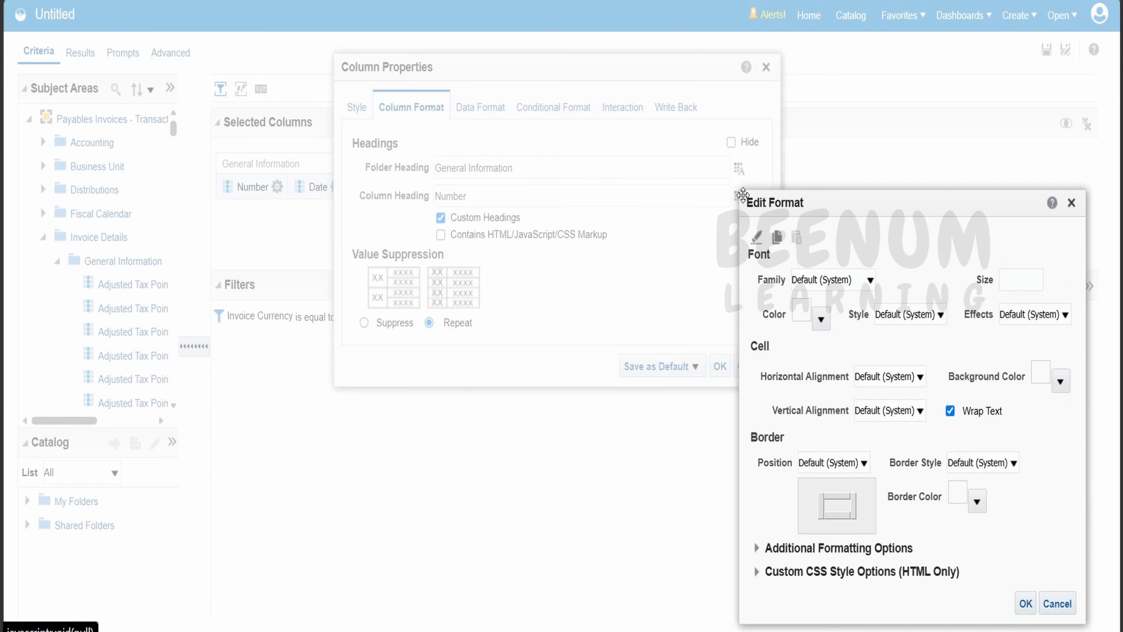
left_click(588, 274)
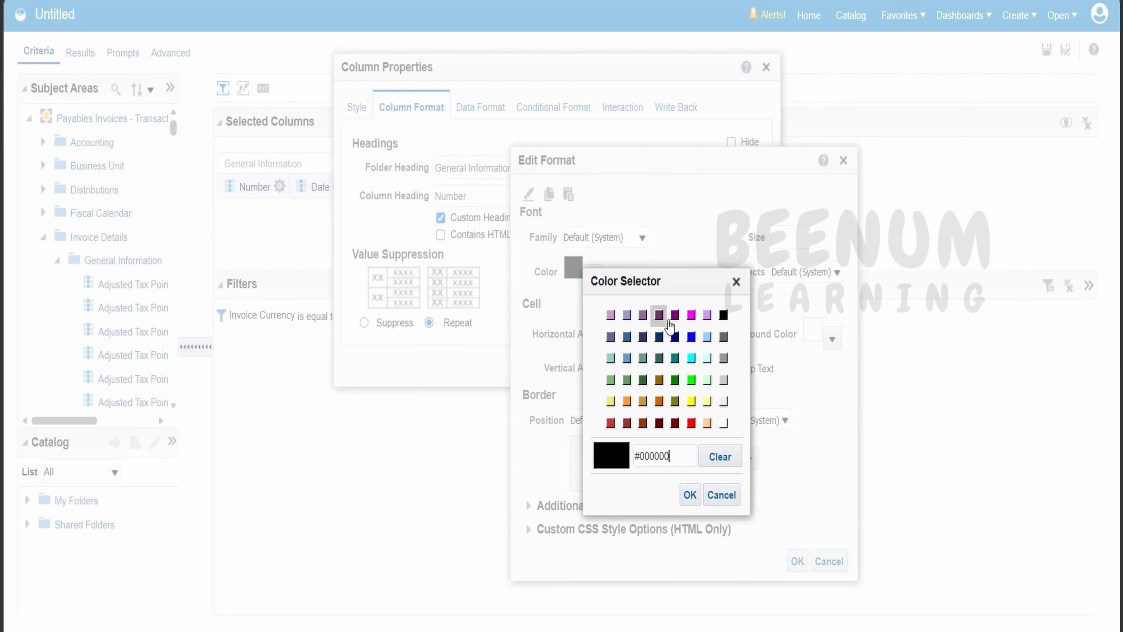
left_click(674, 314)
left_click(690, 494)
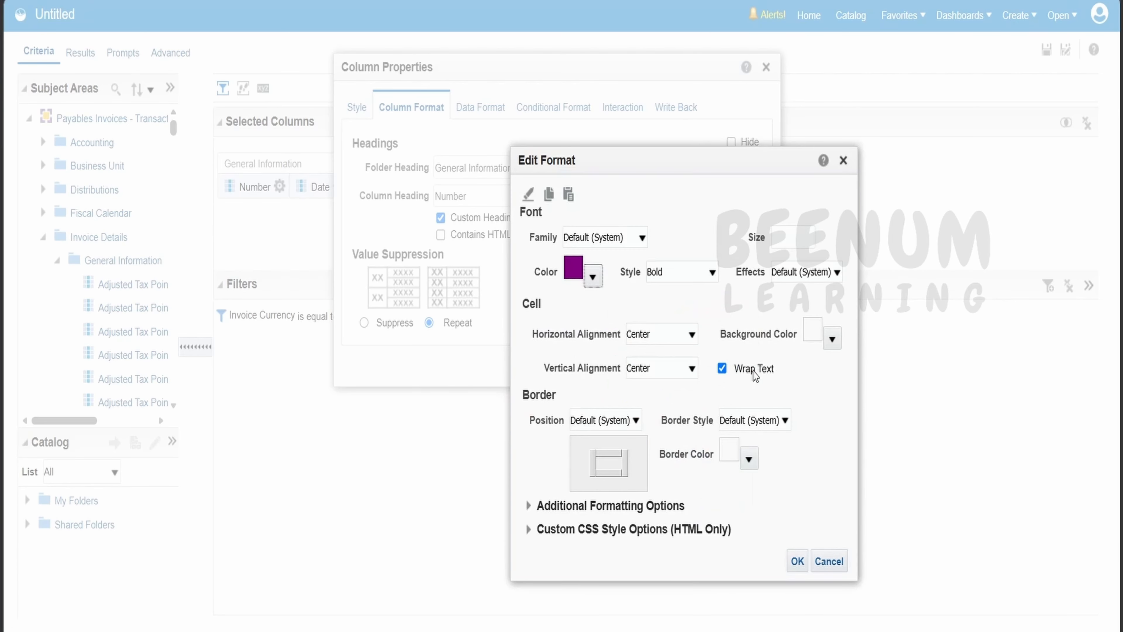
left_click(790, 241)
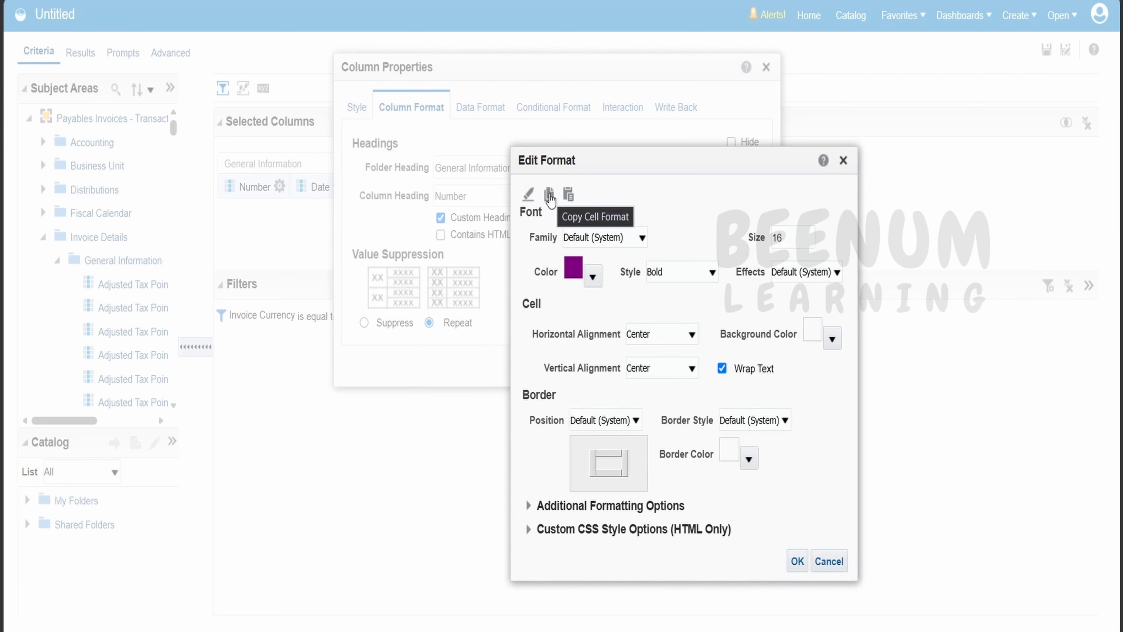
Copy the Number heading's cell format and apply the column properties.
left_click(550, 195)
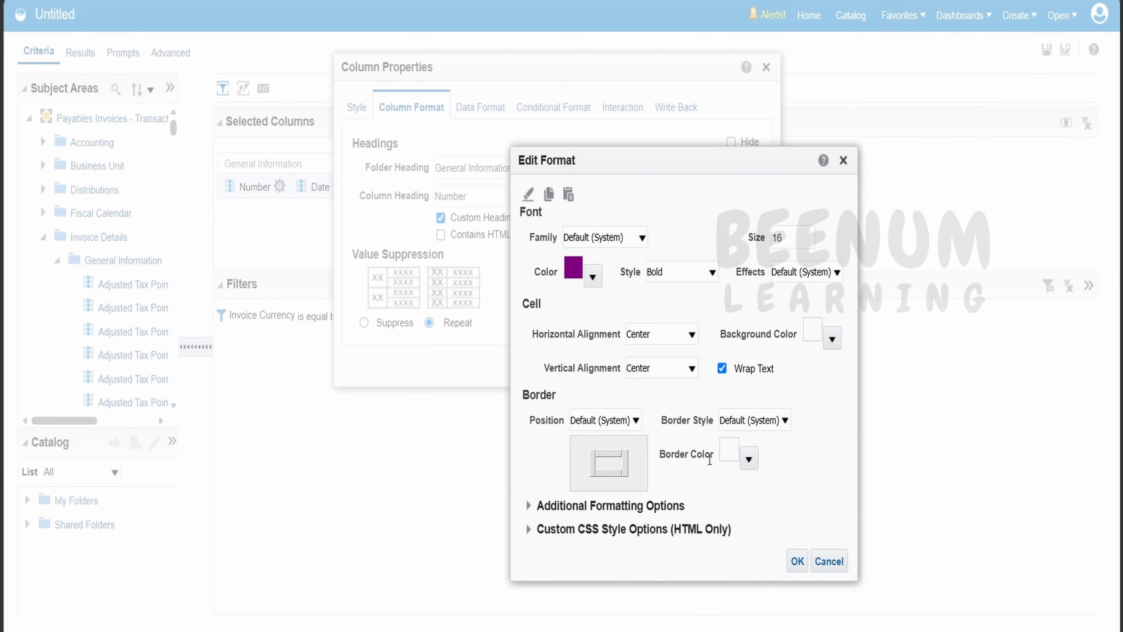
left_click(796, 560)
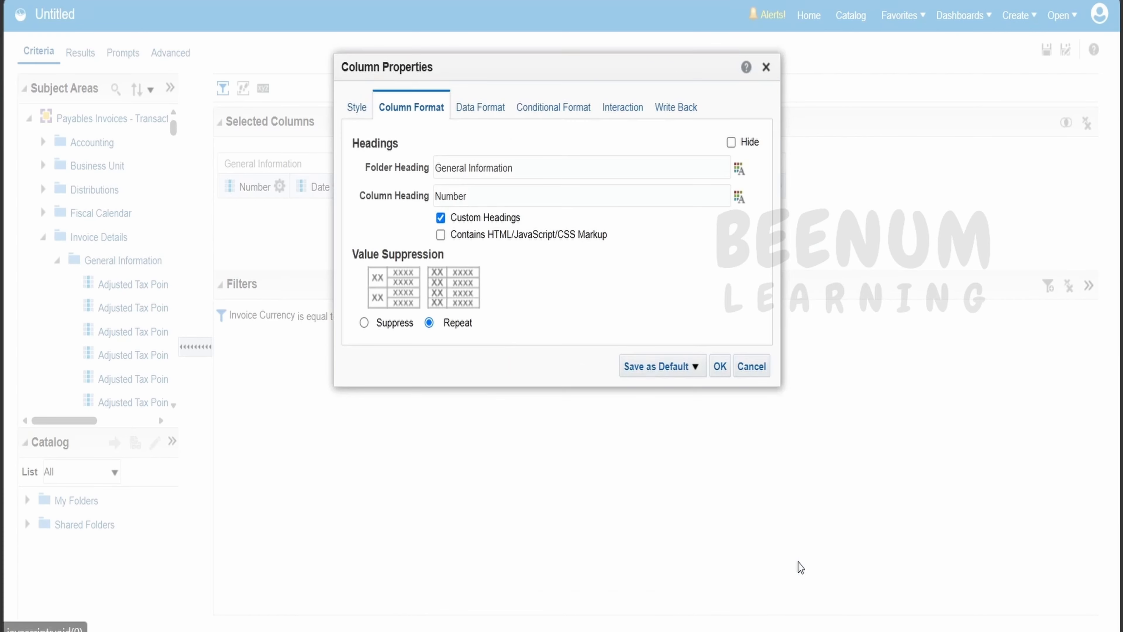
left_click(719, 366)
Paste the copied cell format onto the Date column heading and apply it.
left_click(339, 186)
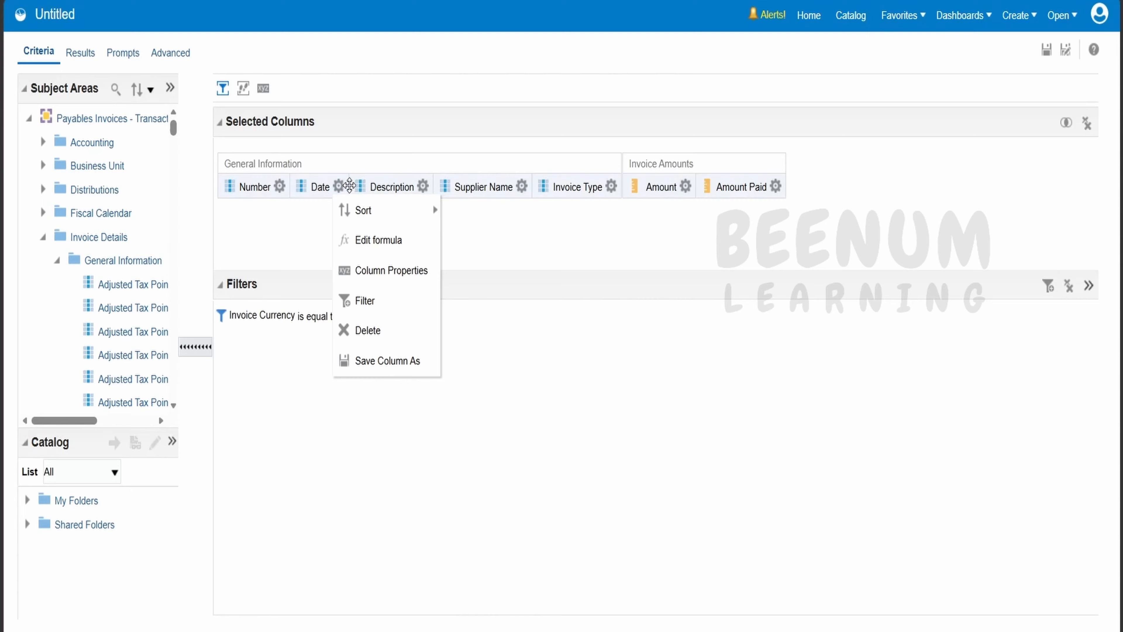
left_click(377, 271)
left_click(739, 196)
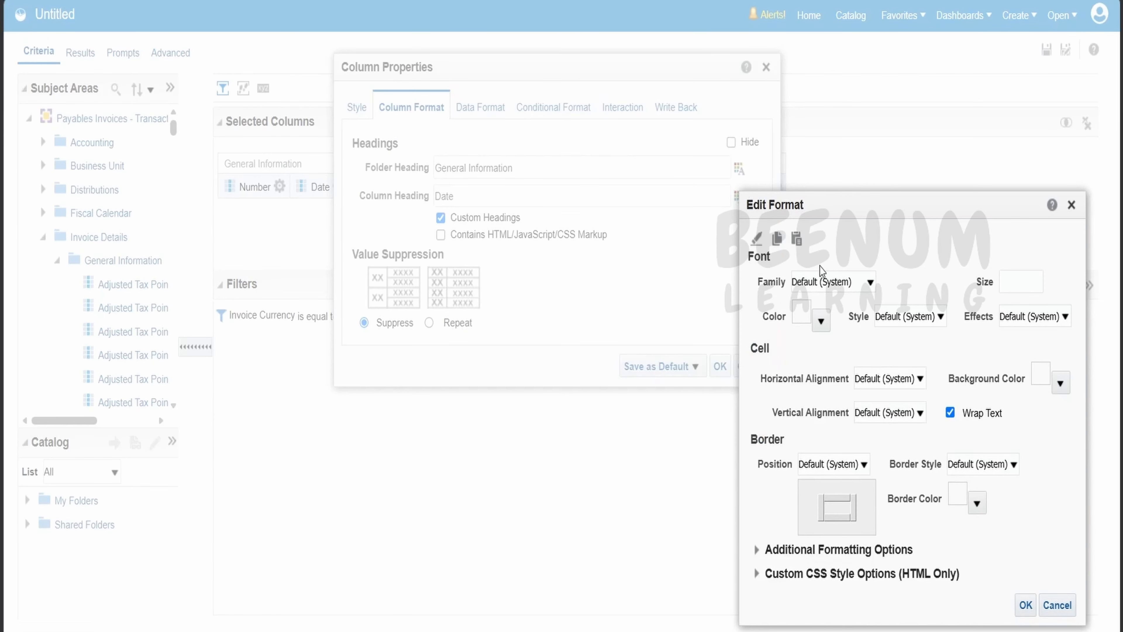
left_click(797, 240)
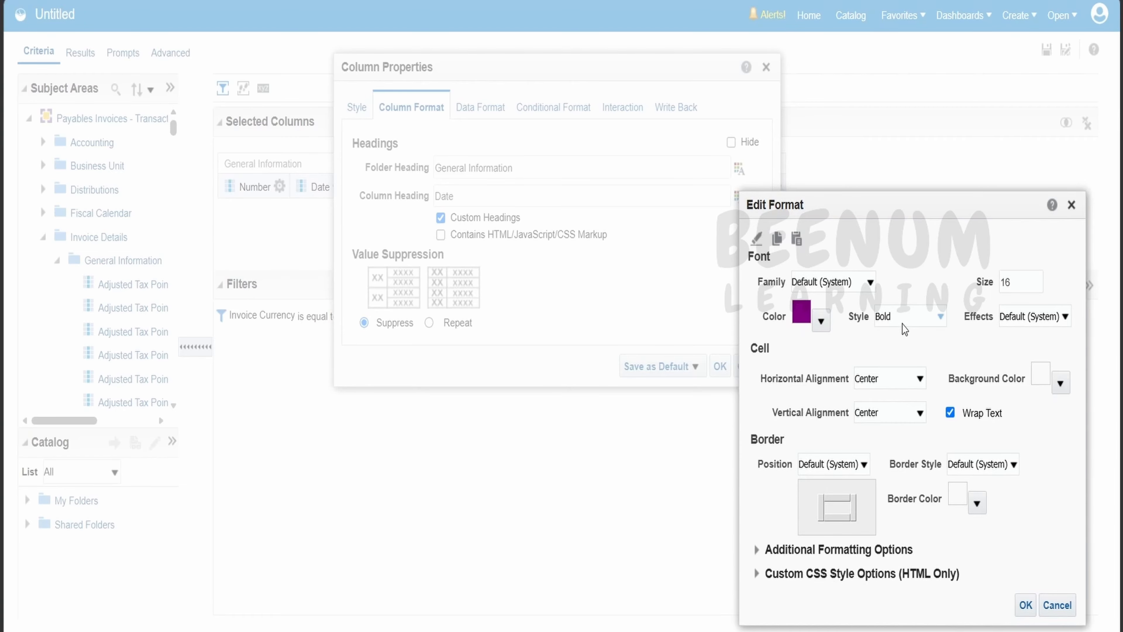
left_click(1024, 604)
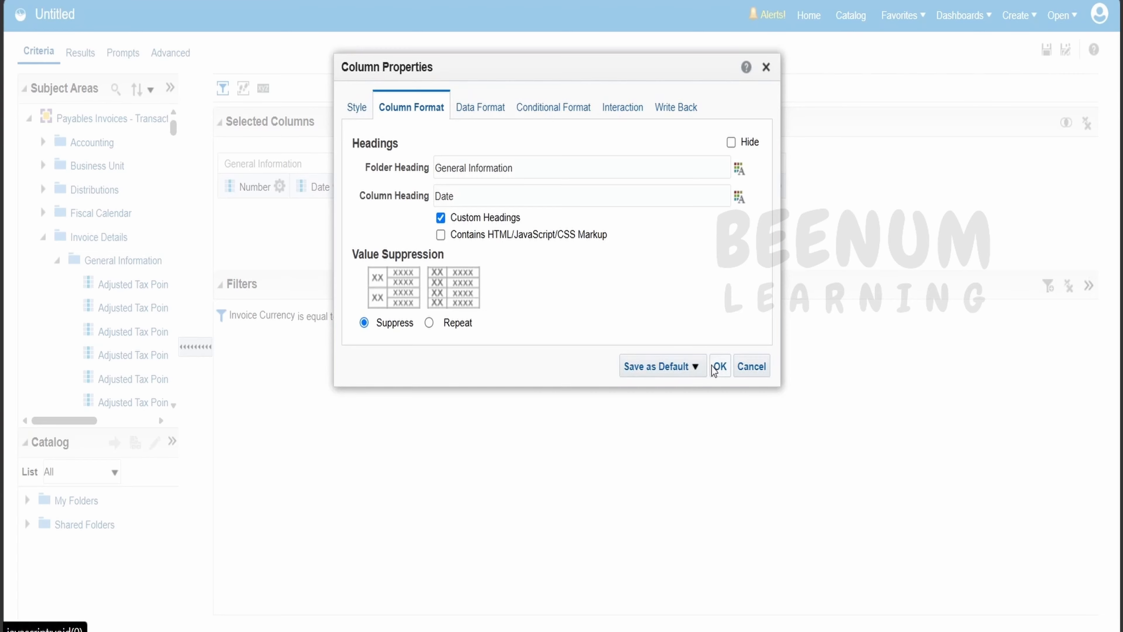
left_click(719, 366)
Paste the copied cell format onto the Description column heading and apply it.
left_click(423, 187)
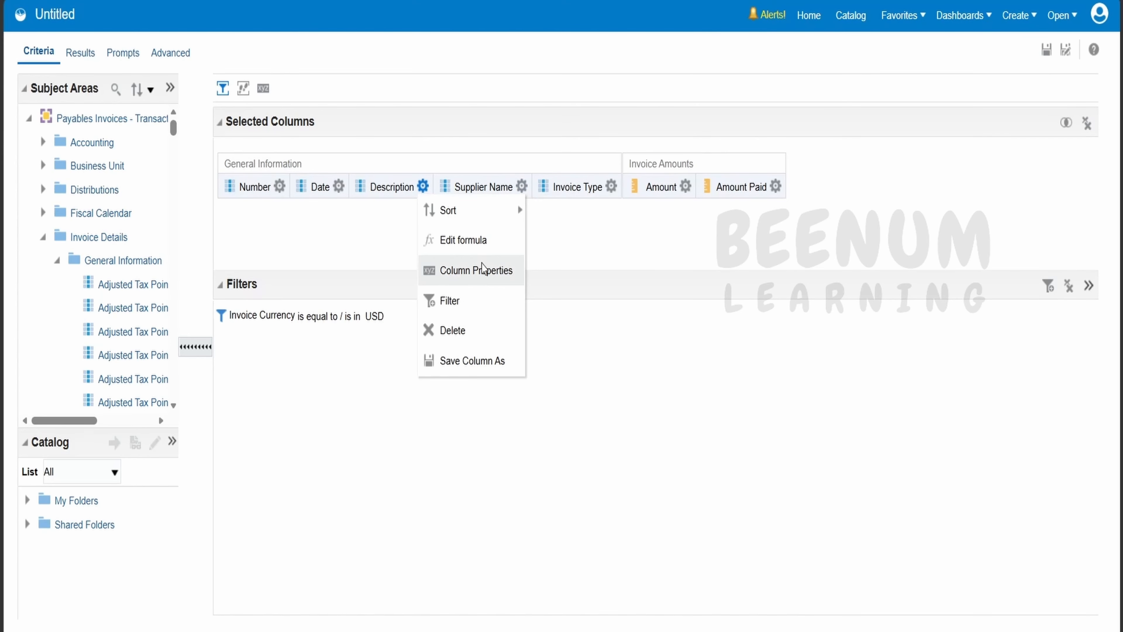
left_click(483, 269)
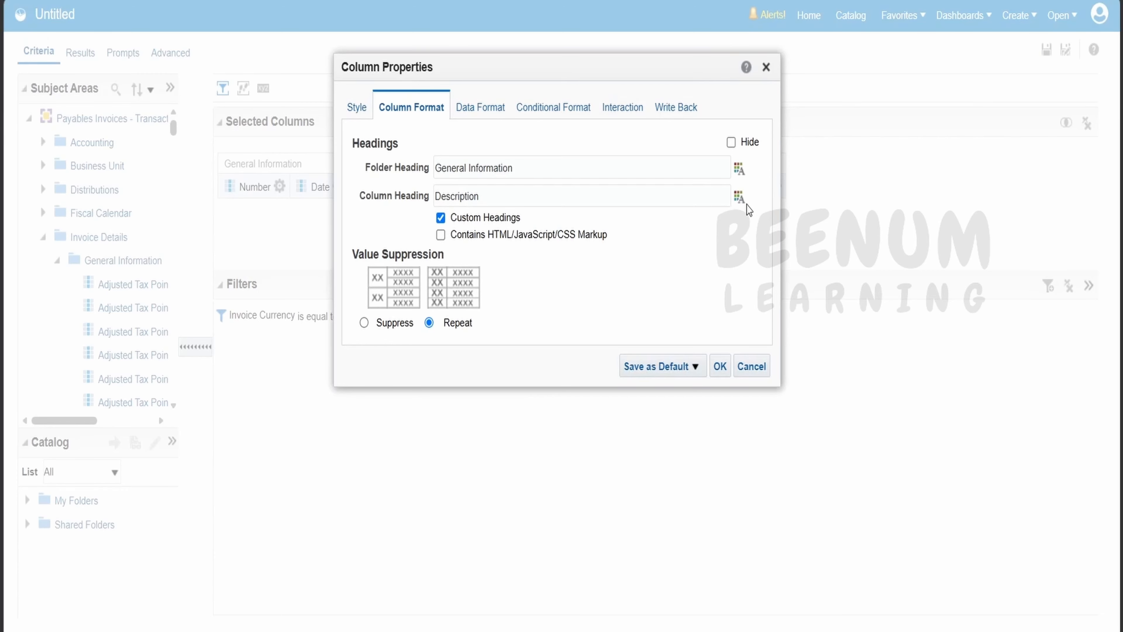
left_click(739, 196)
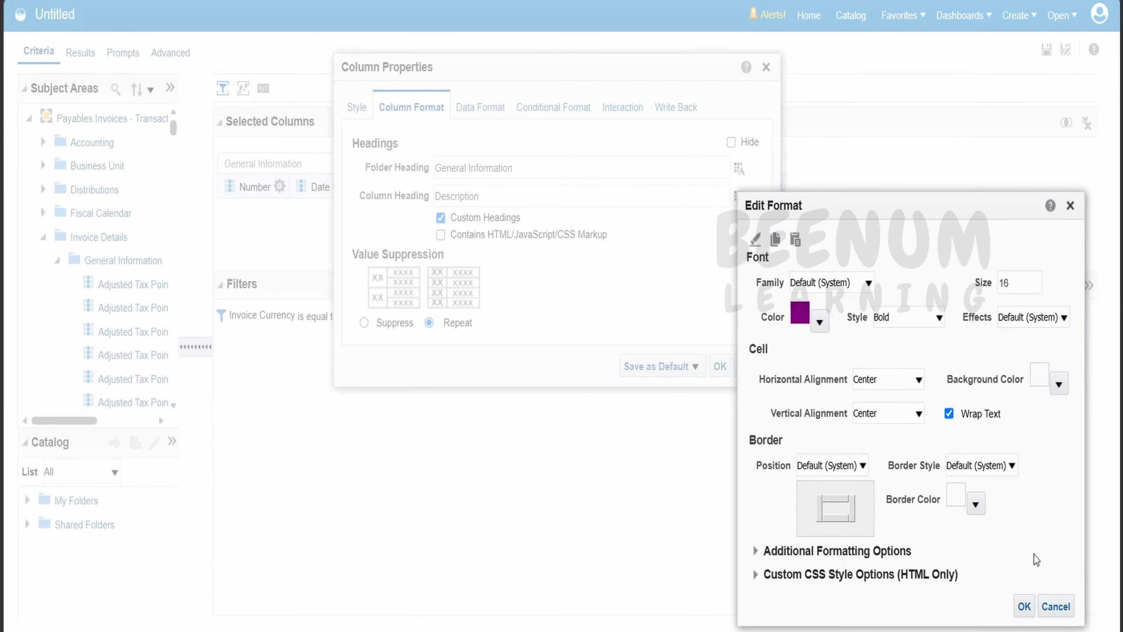
left_click(1023, 606)
left_click(720, 367)
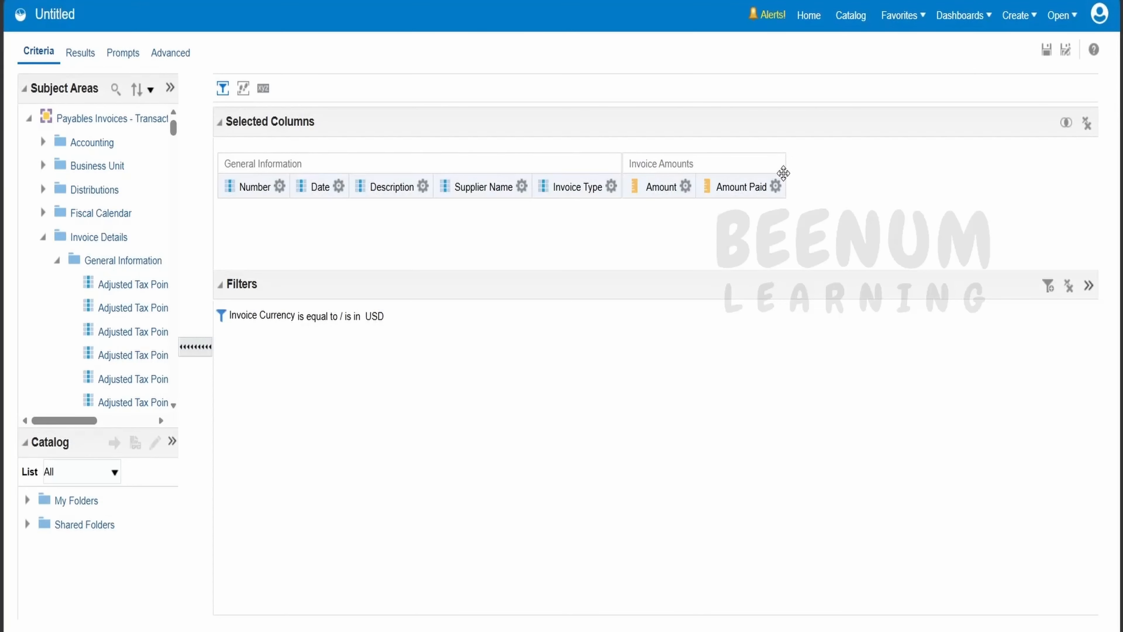
Paste the copied cell format onto the Amount Paid column heading and display the results.
left_click(776, 186)
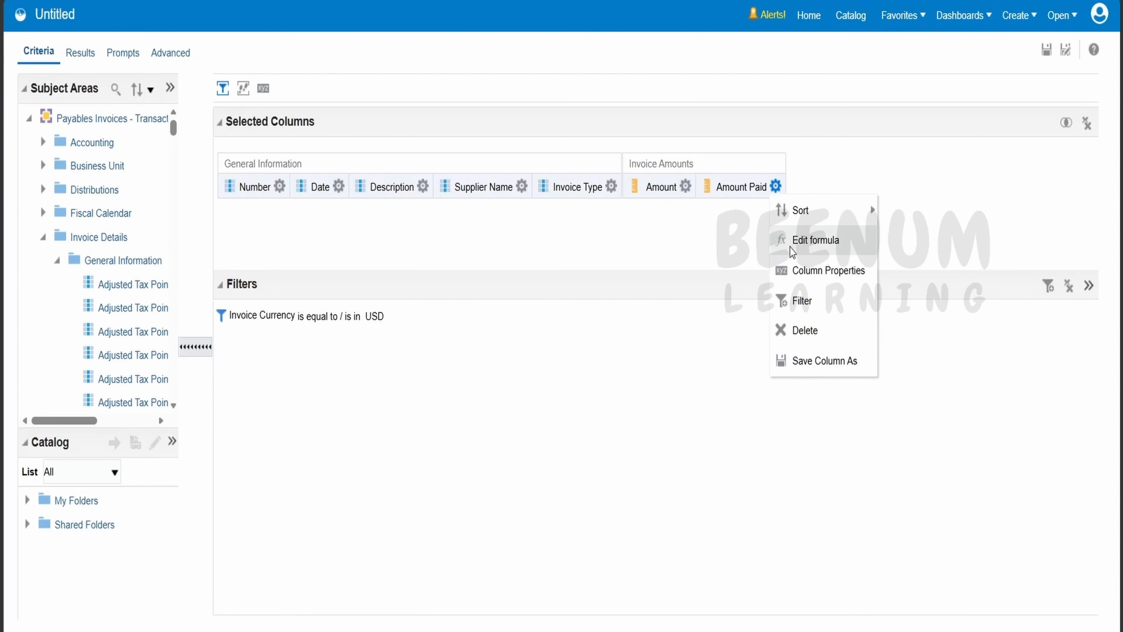
left_click(799, 270)
left_click(738, 196)
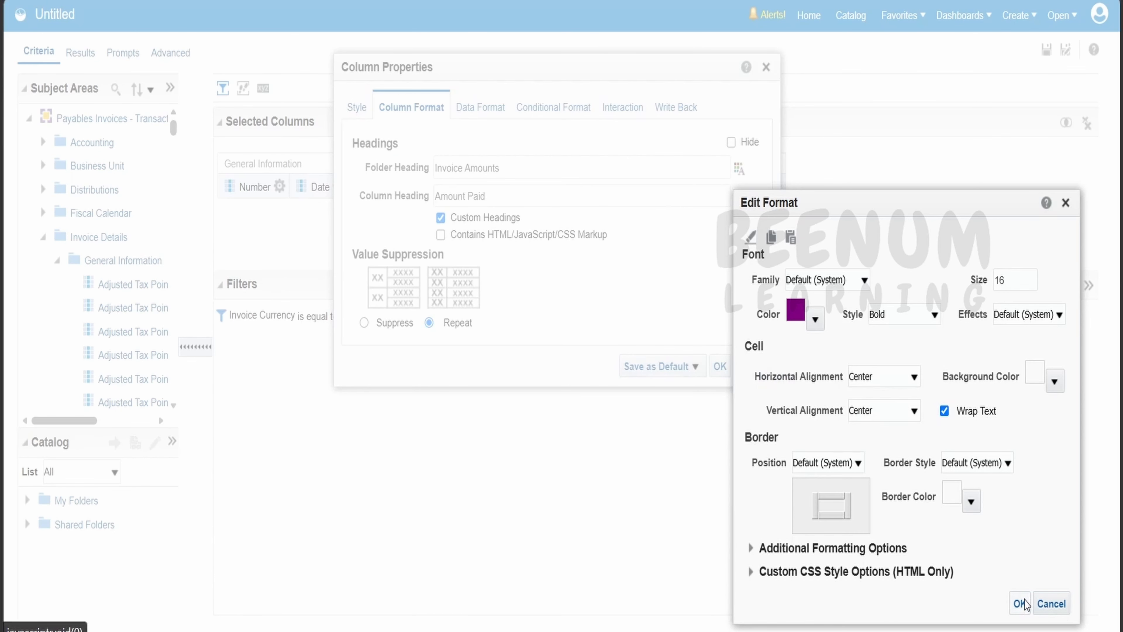
left_click(1020, 603)
left_click(720, 367)
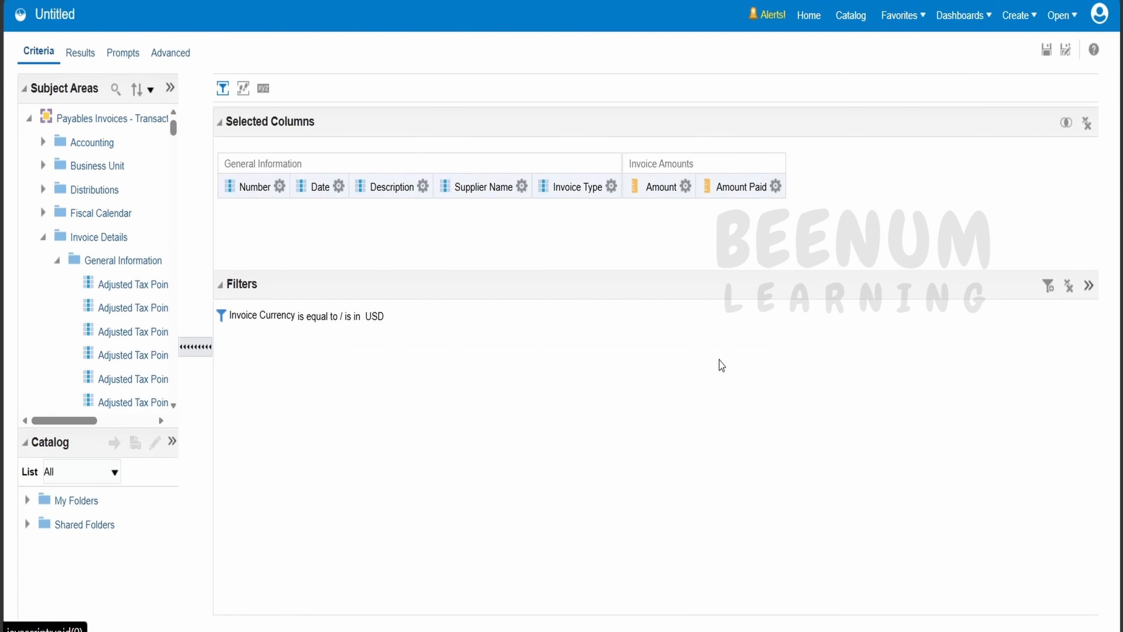
left_click(85, 54)
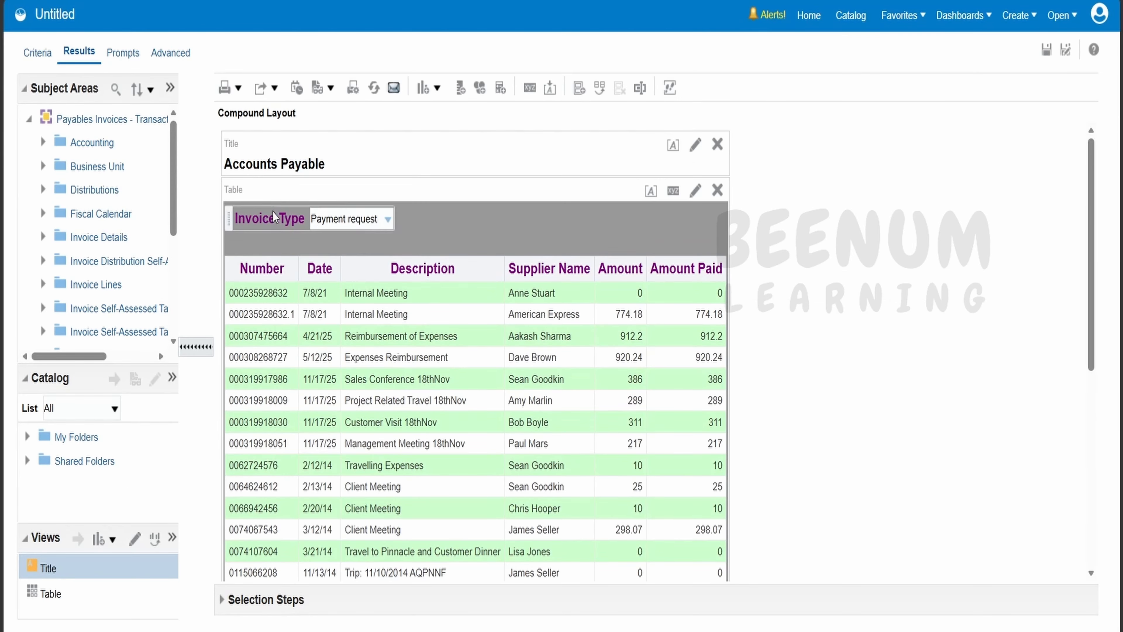
Set the font style of the Number column's values to Bold and display the results.
left_click(37, 56)
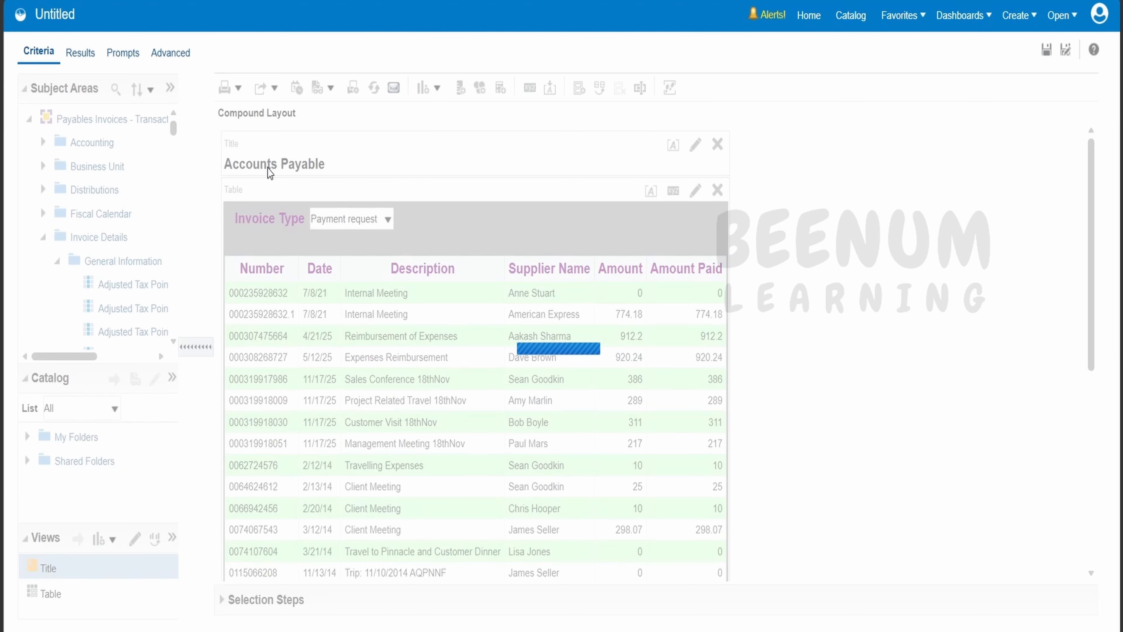
left_click(281, 188)
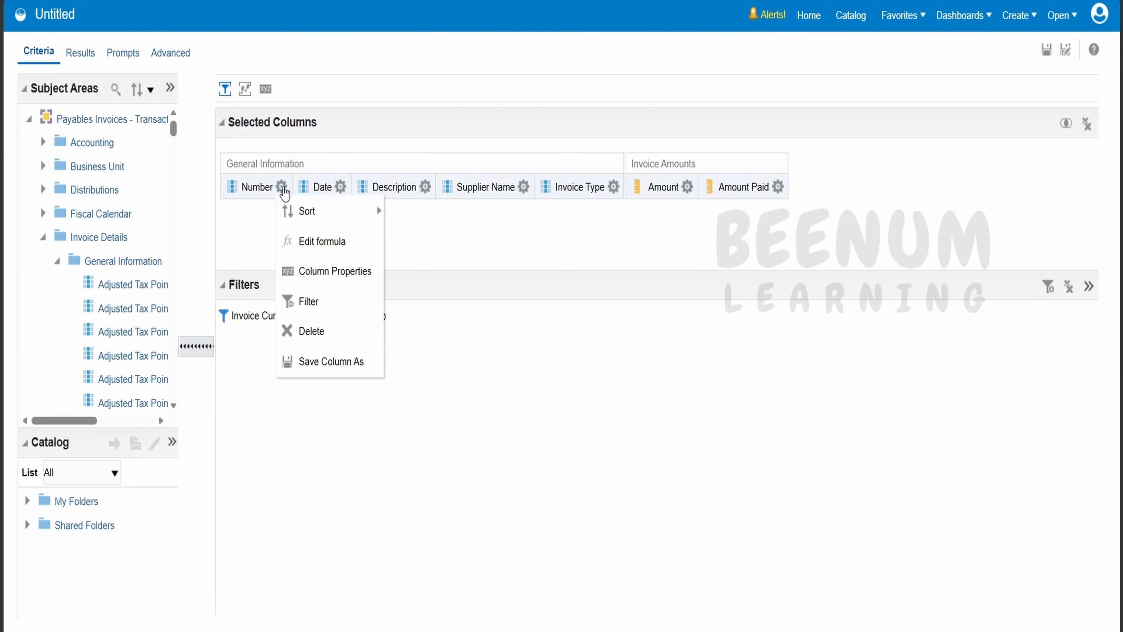
left_click(311, 270)
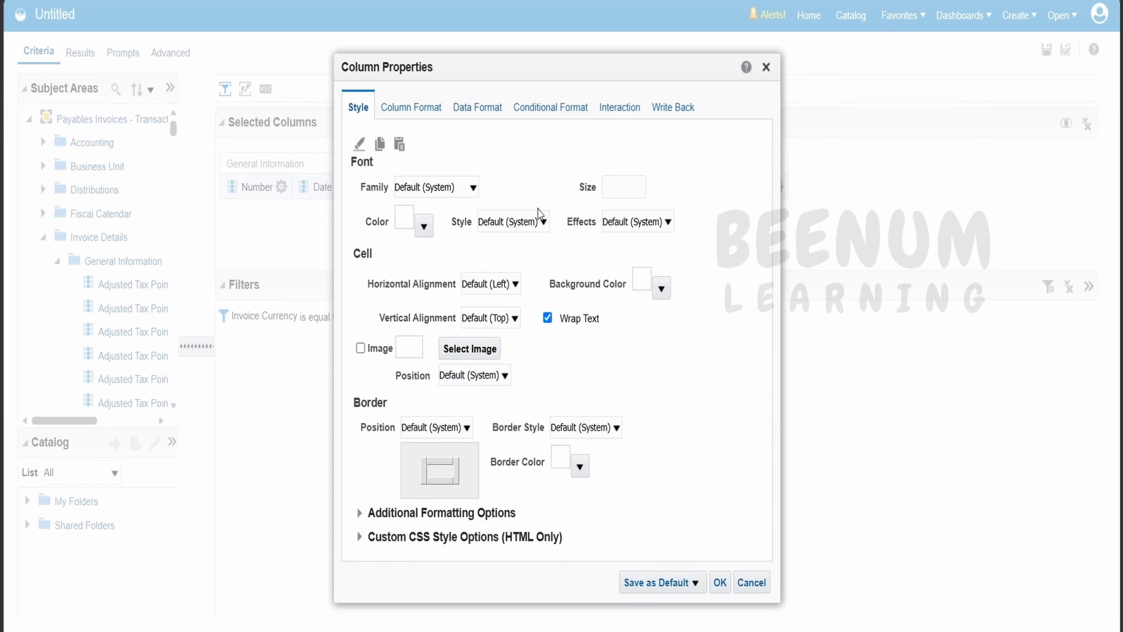
left_click(543, 222)
left_click(502, 292)
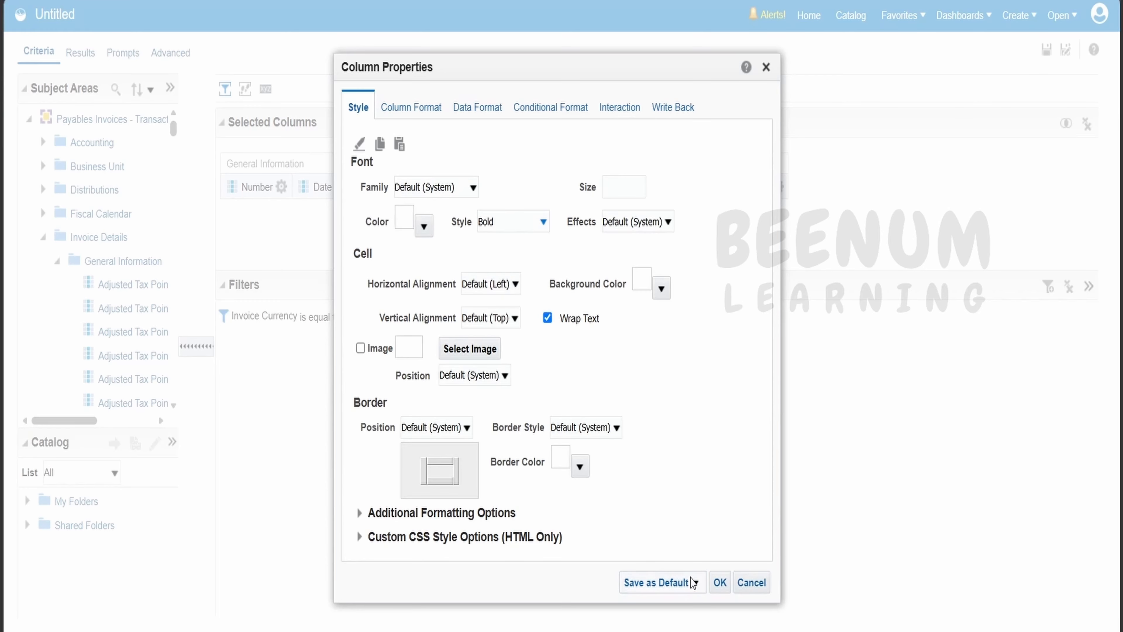
left_click(719, 583)
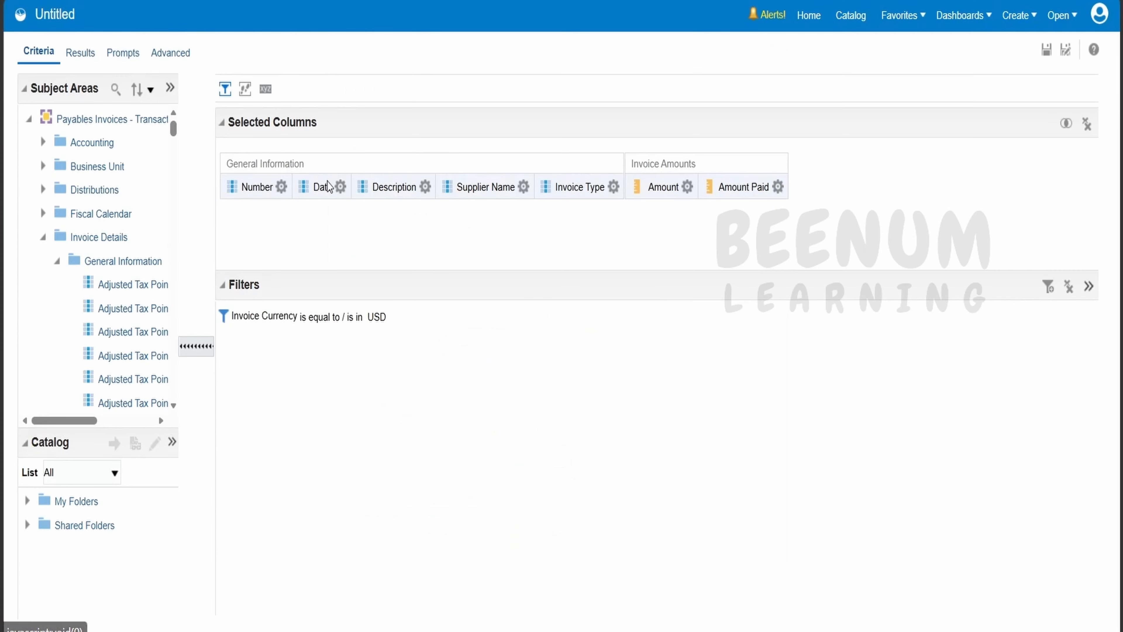
left_click(82, 57)
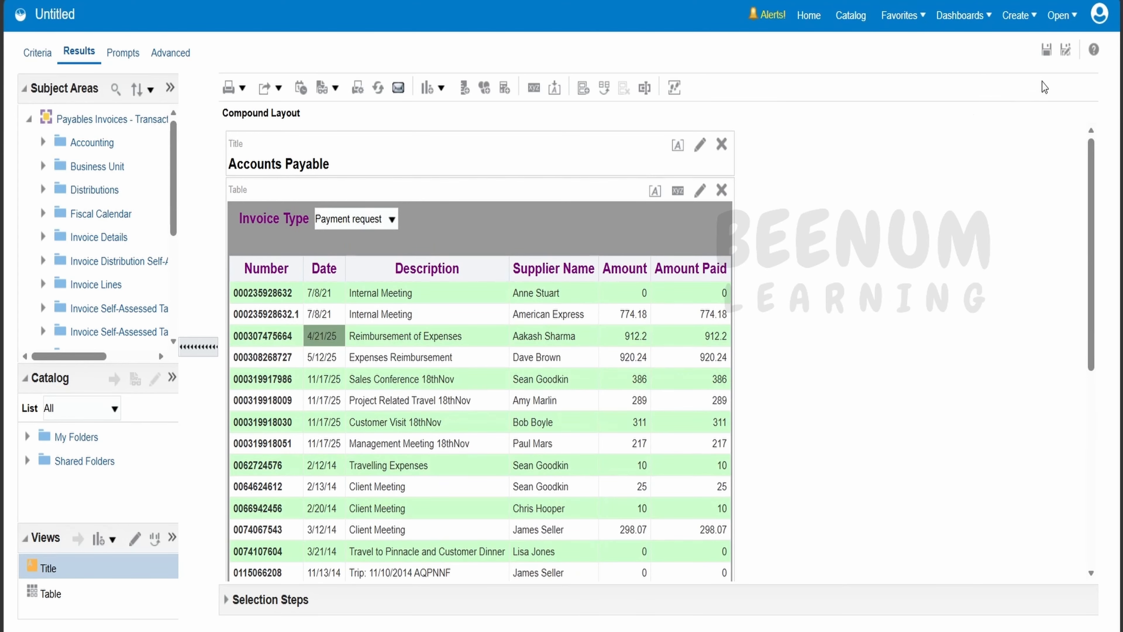
Save the analysis as "5 BI Editor Invoice payable" in the /Shared Folders/Custom/ABC1010 folder.
left_click(1050, 55)
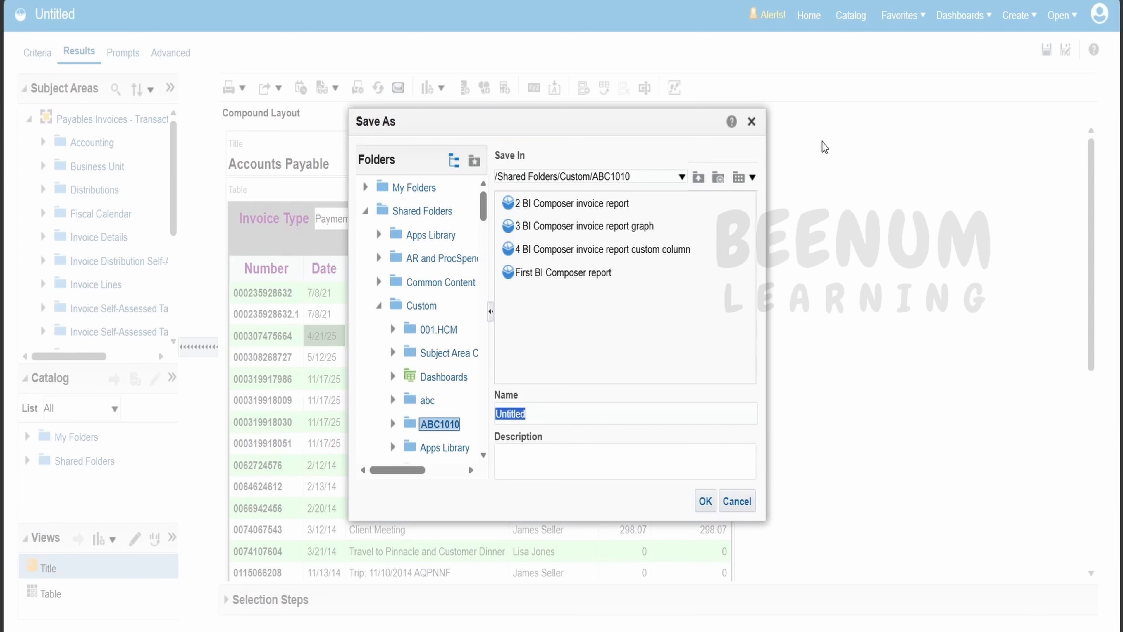
type("5")
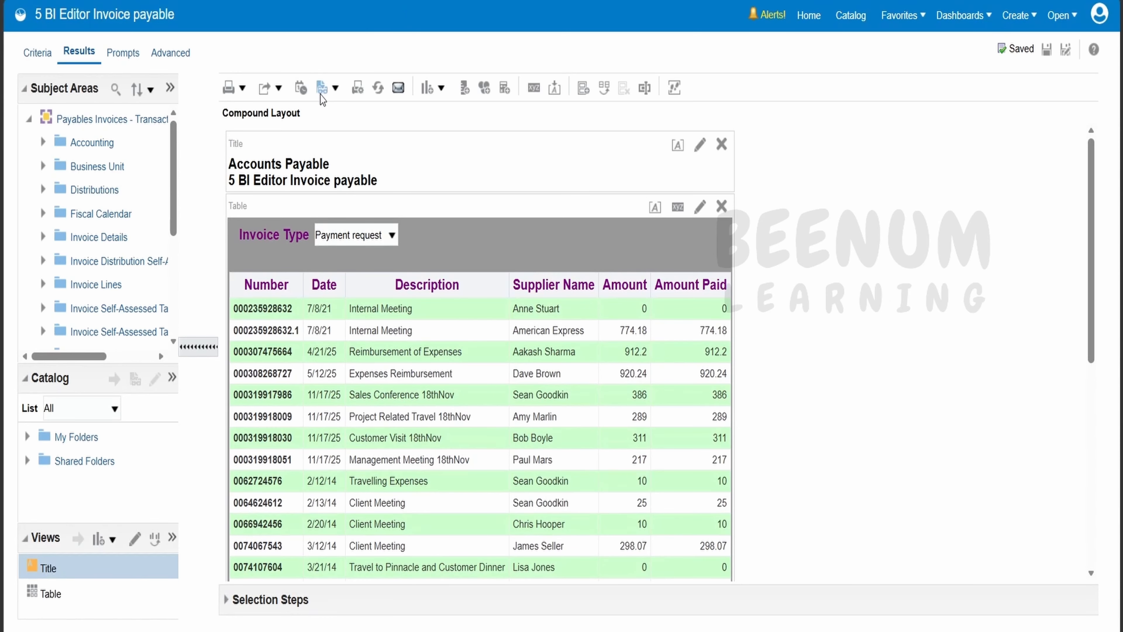
Check the available data export formats, then open the printable PDF version of the analysis and look through it.
left_click(279, 88)
mouse_move(323, 136)
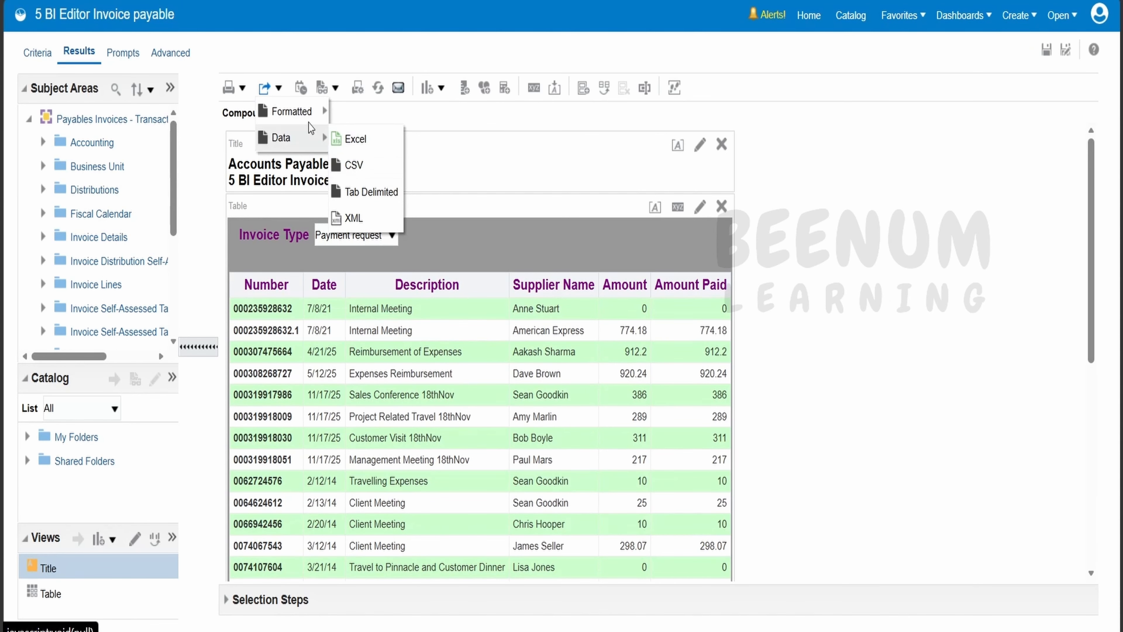
left_click(230, 87)
left_click(248, 113)
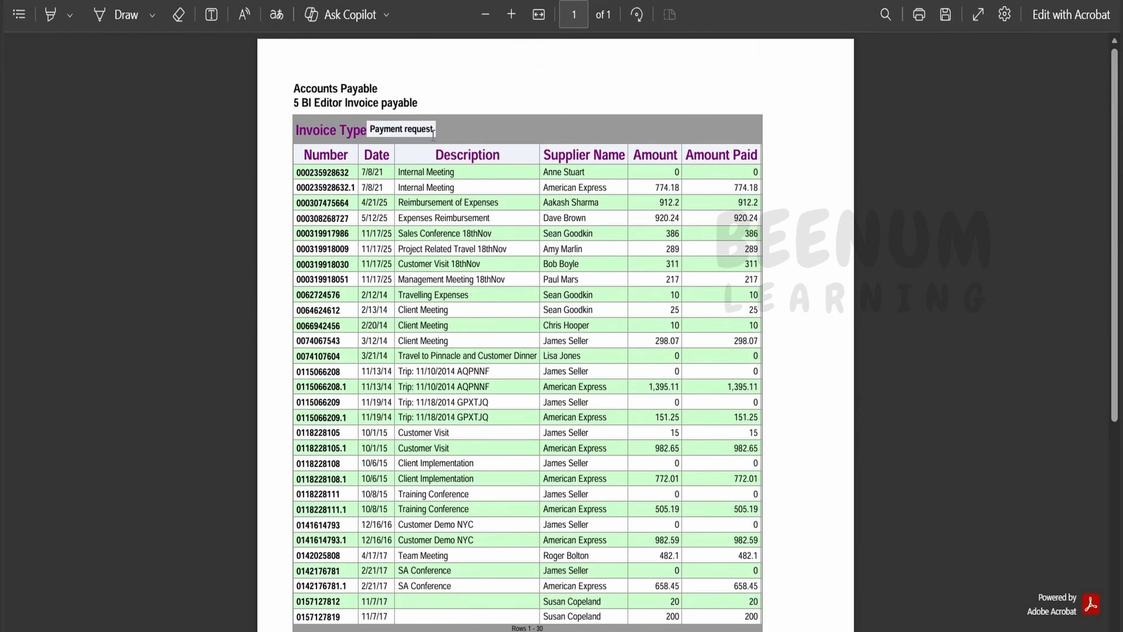
scroll(419, 135, "down", 5)
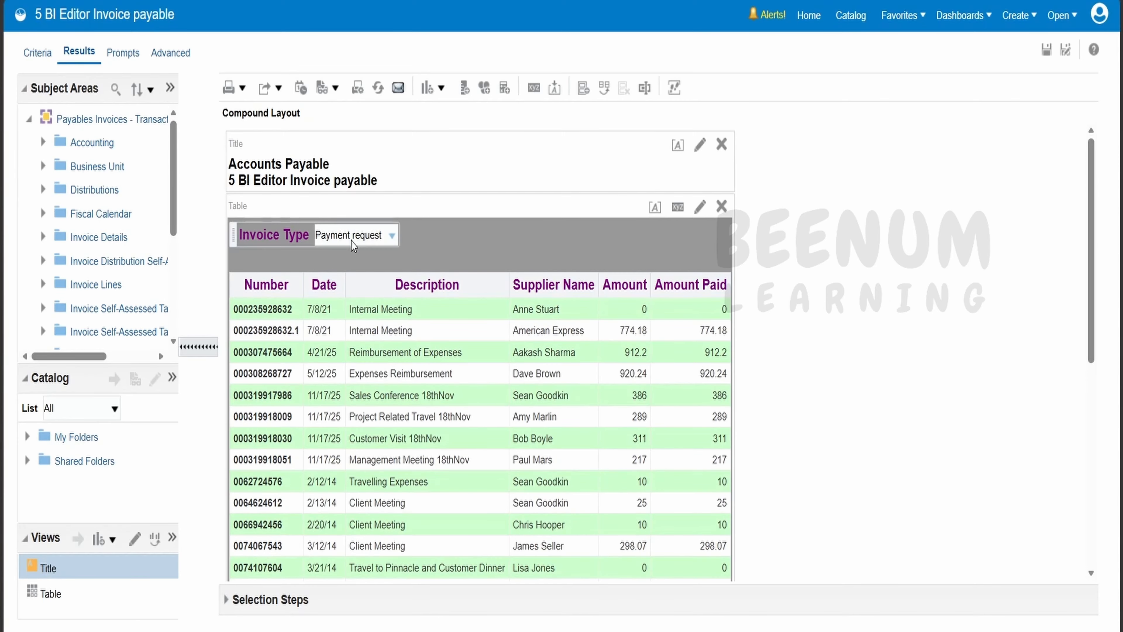
Set the Invoice Type prompt in the results table to Prepayment.
left_click(351, 241)
left_click(344, 311)
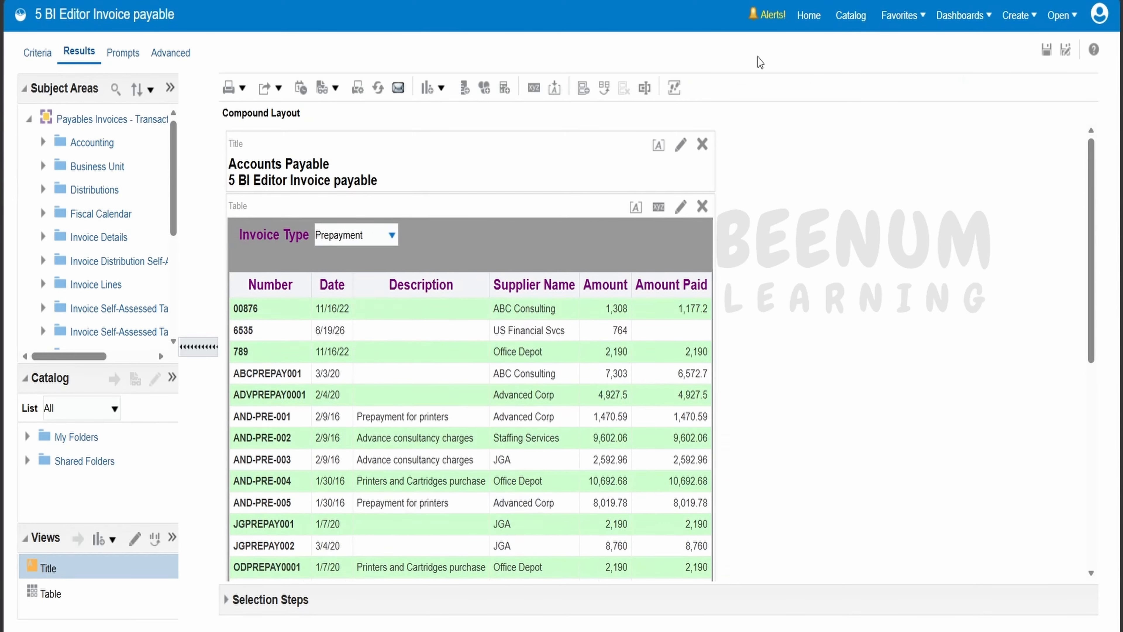
Open the saved "5 BI Editor Invoice payable" analysis from the catalog and set its Invoice Type prompt to Debit memo.
left_click(862, 17)
left_click(703, 105)
left_click(850, 18)
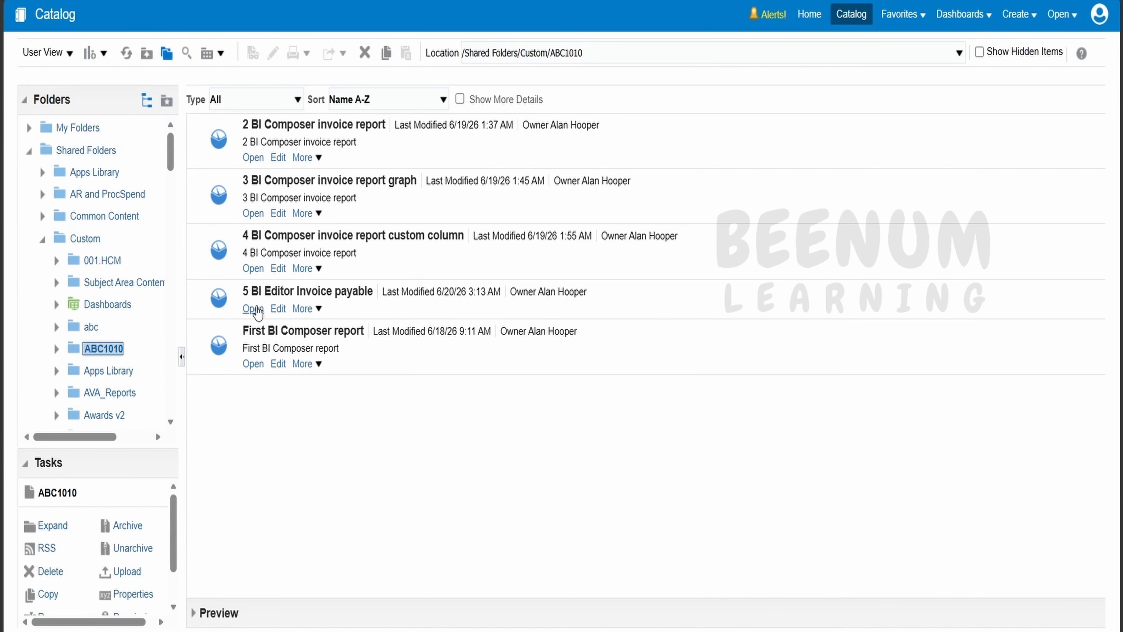
left_click(253, 308)
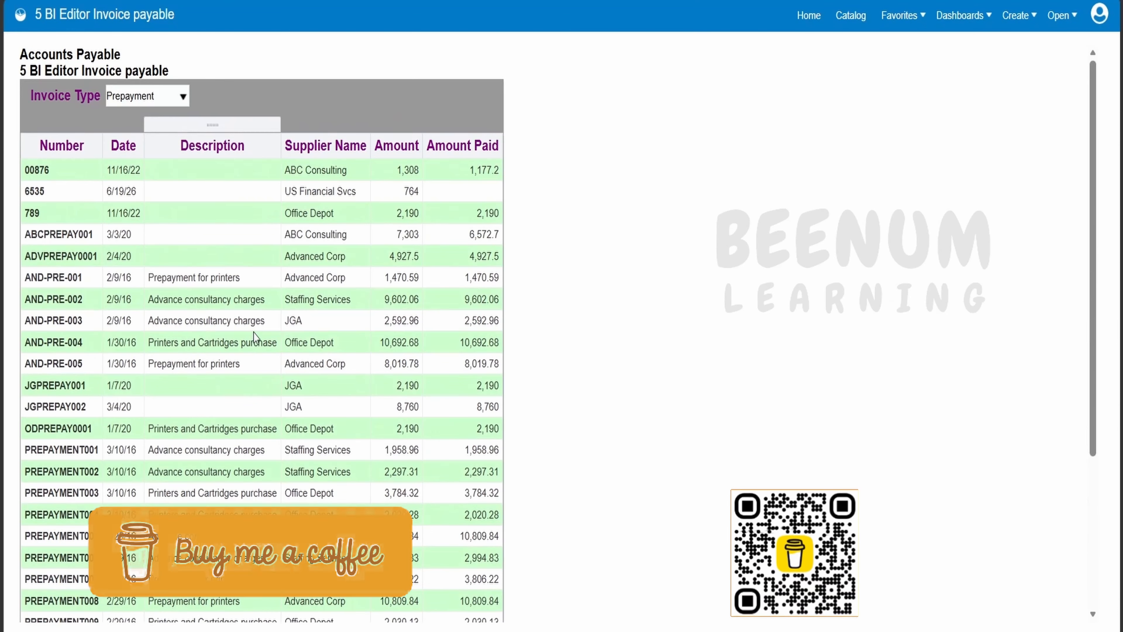
left_click(148, 98)
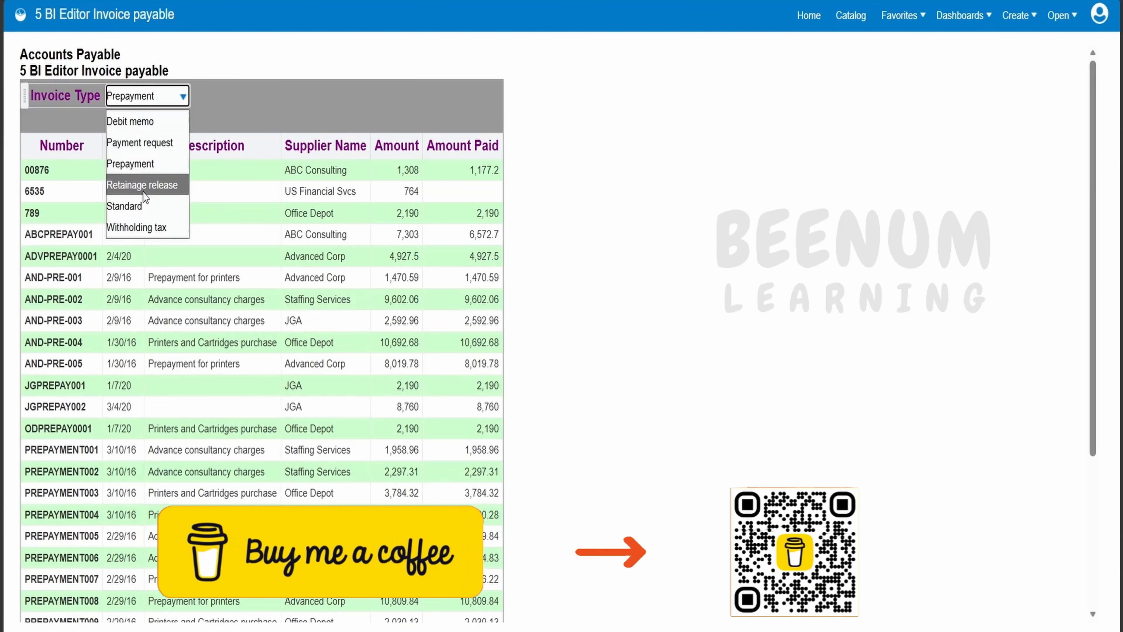
left_click(143, 119)
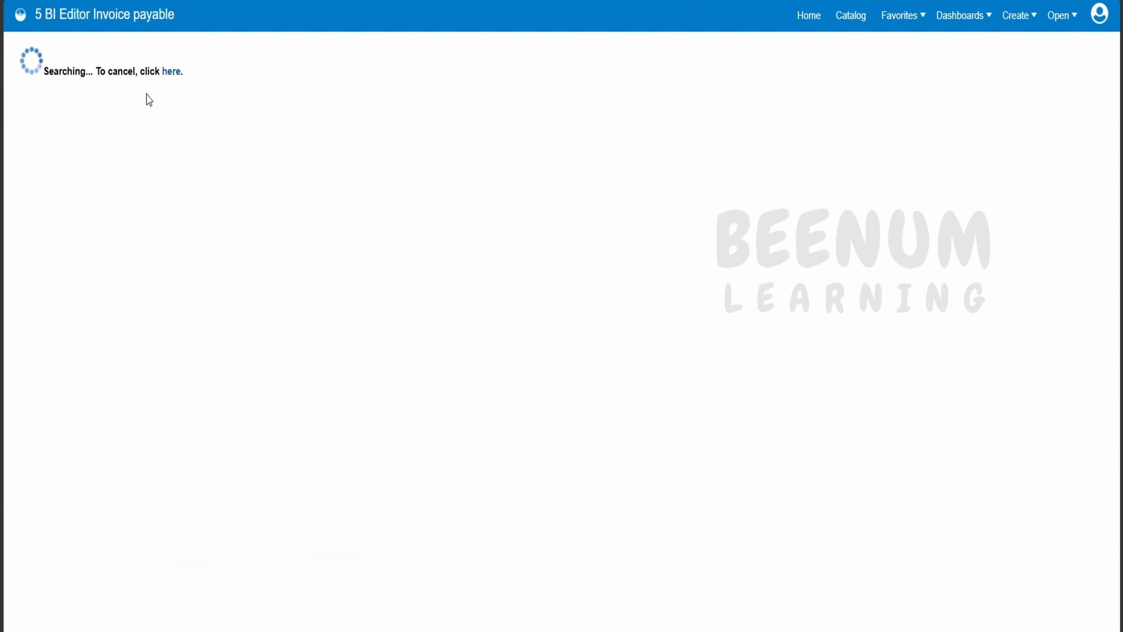